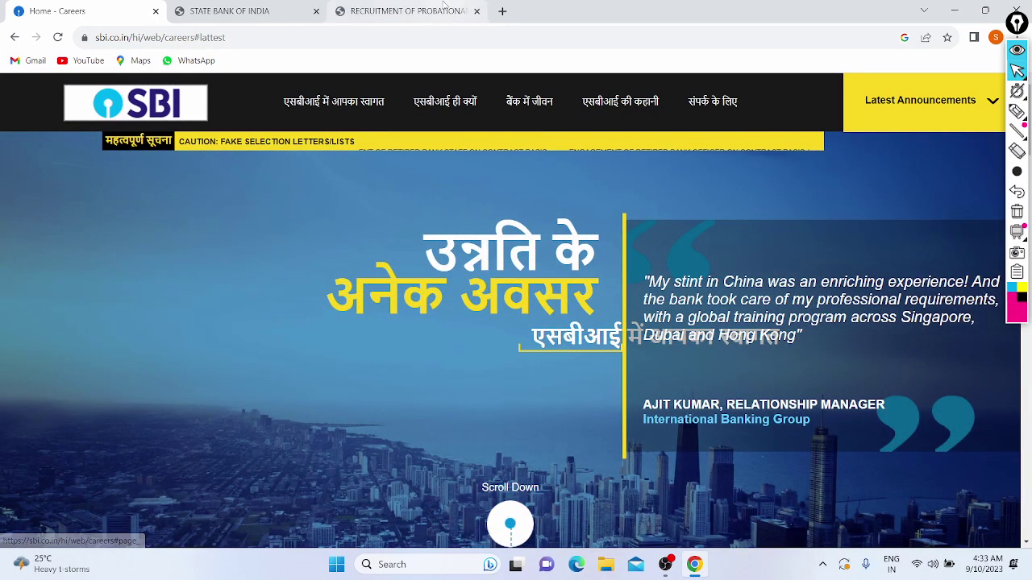
Bring up the 7-page SBI Probationary Officer recruitment advertisement PDF via the IBPS tab.
click(443, 8)
click(295, 9)
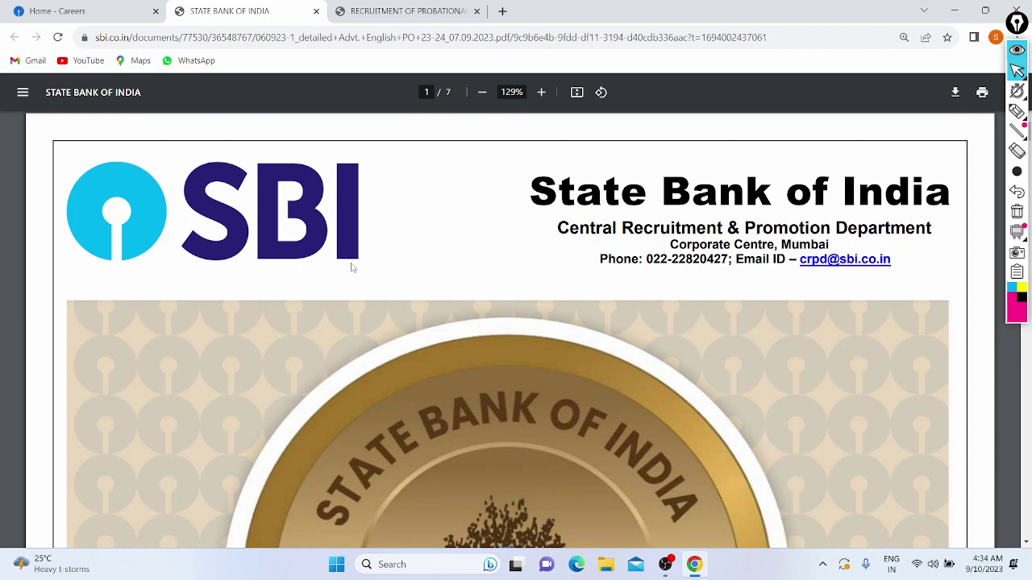
scroll(352, 266, down, 15)
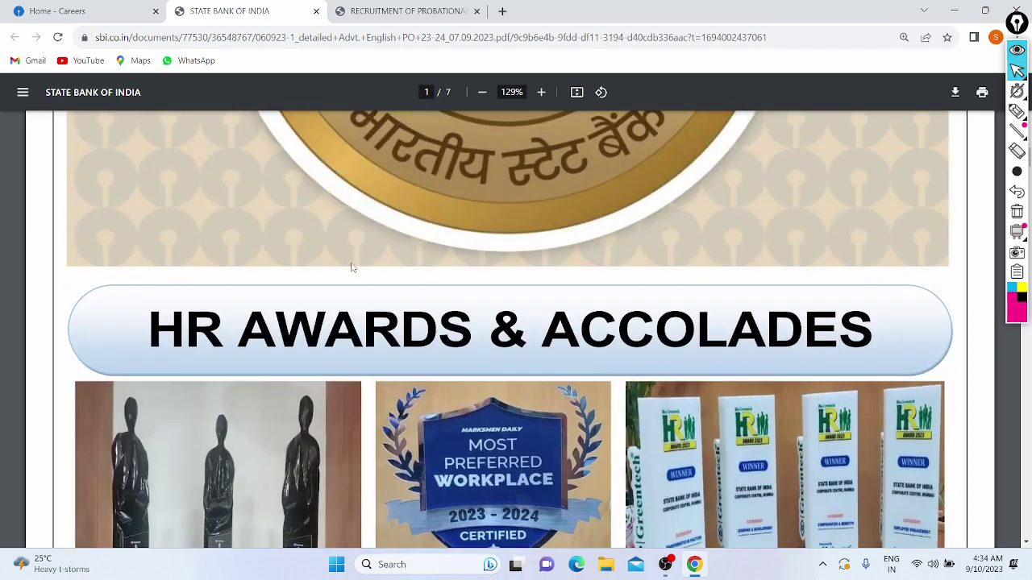
scroll(352, 267, down, 5)
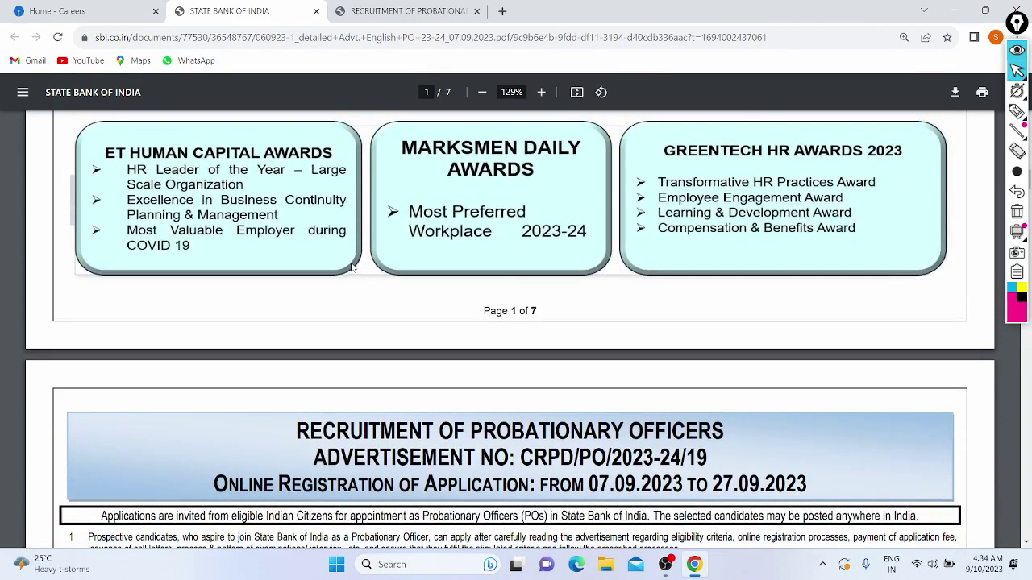
scroll(352, 266, down, 3)
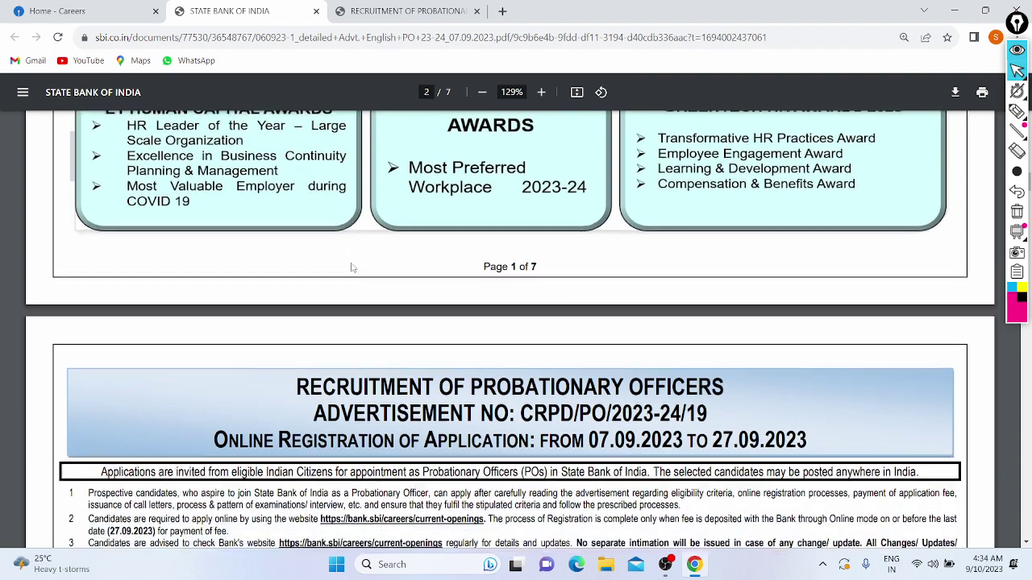
scroll(352, 266, down, 2)
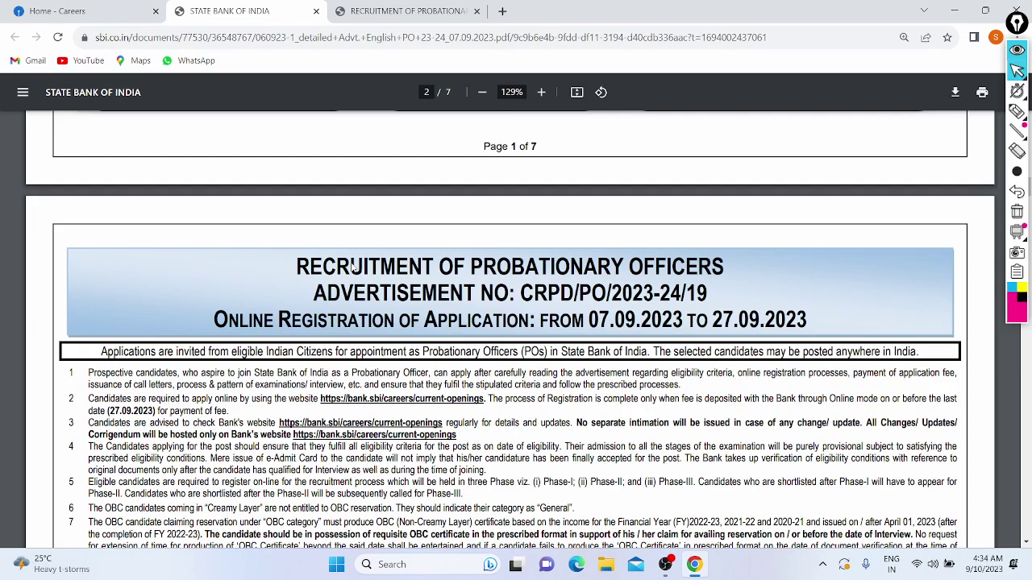
scroll(353, 267, down, 1)
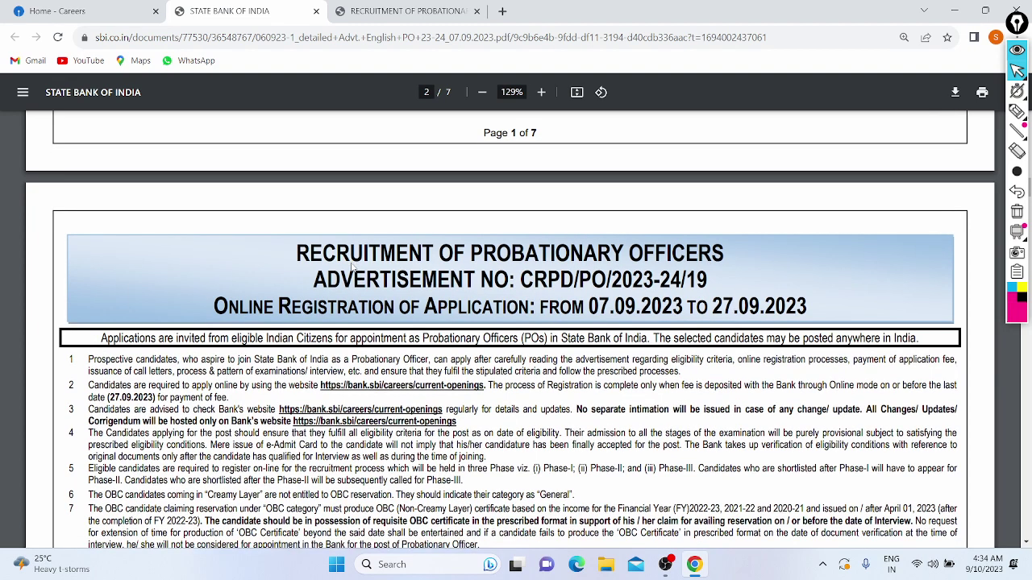
scroll(352, 267, down, 5)
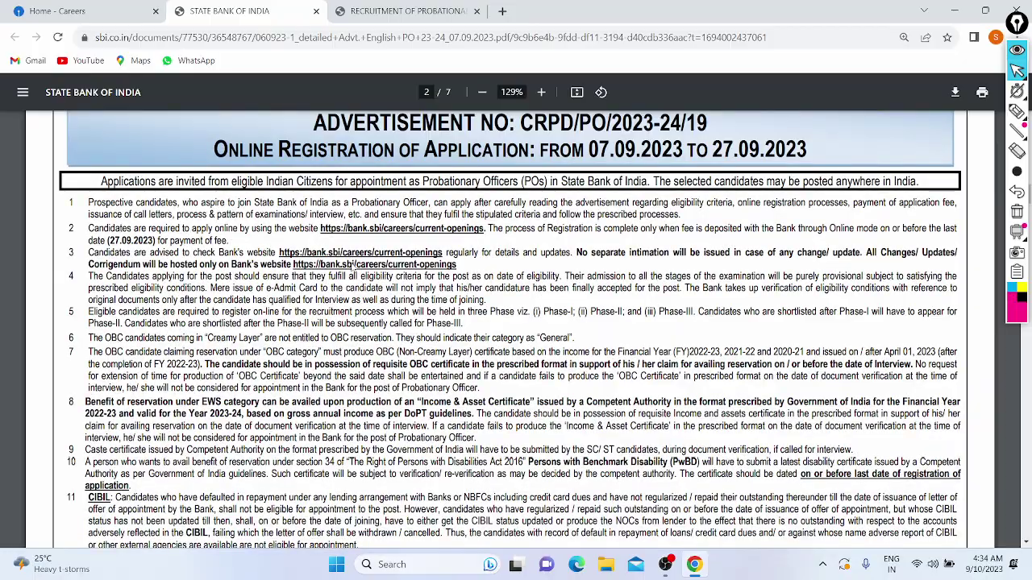
scroll(352, 267, down, 15)
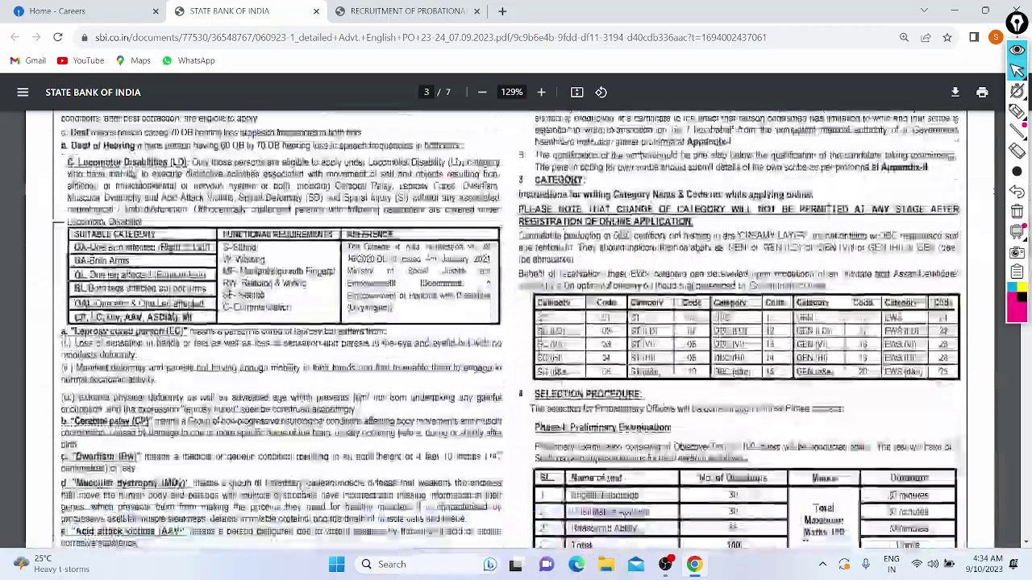
scroll(352, 267, down, 3)
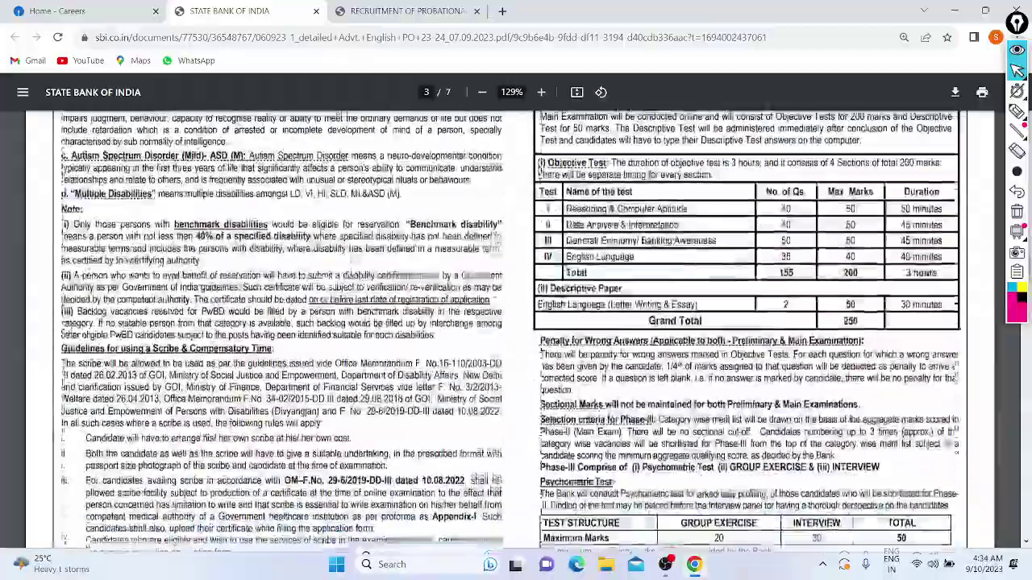
scroll(352, 267, down, 20)
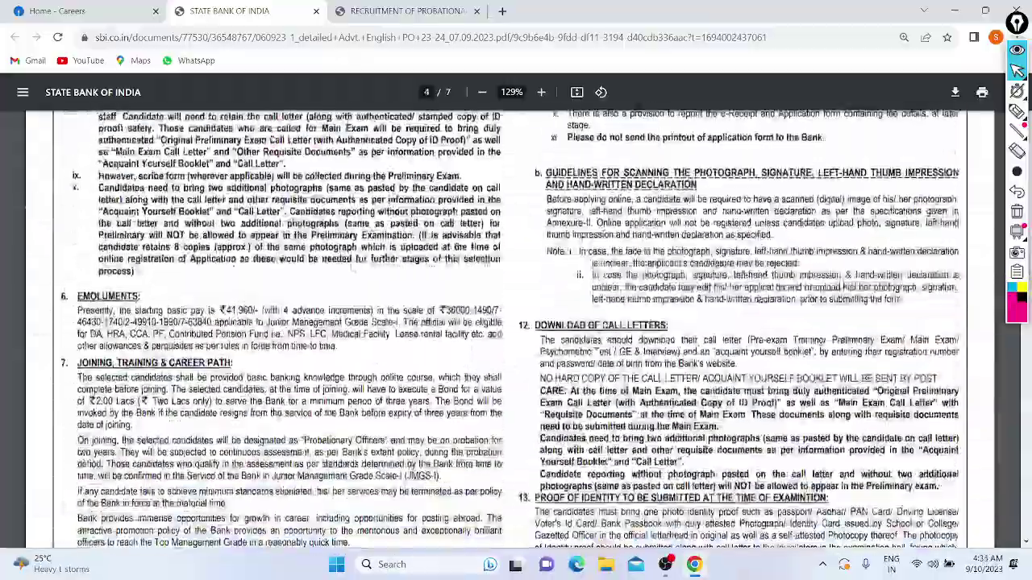
scroll(353, 266, down, 20)
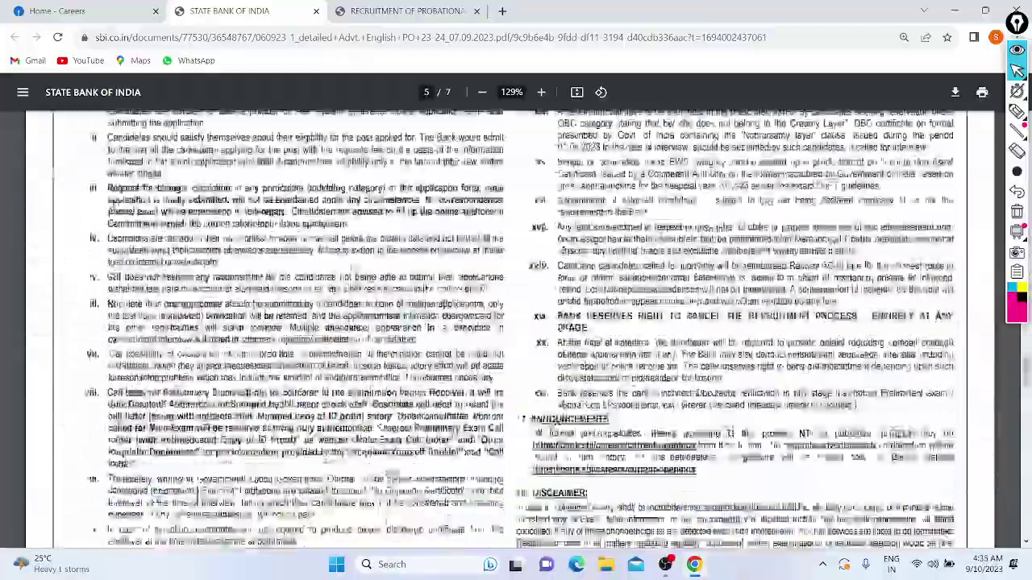
scroll(352, 267, down, 20)
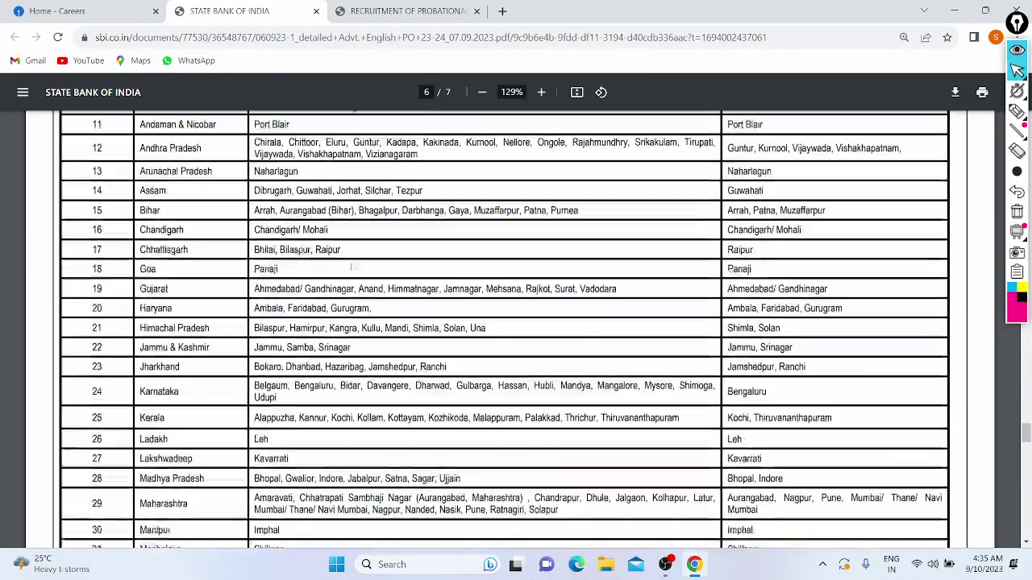
scroll(383, 186, up, 2)
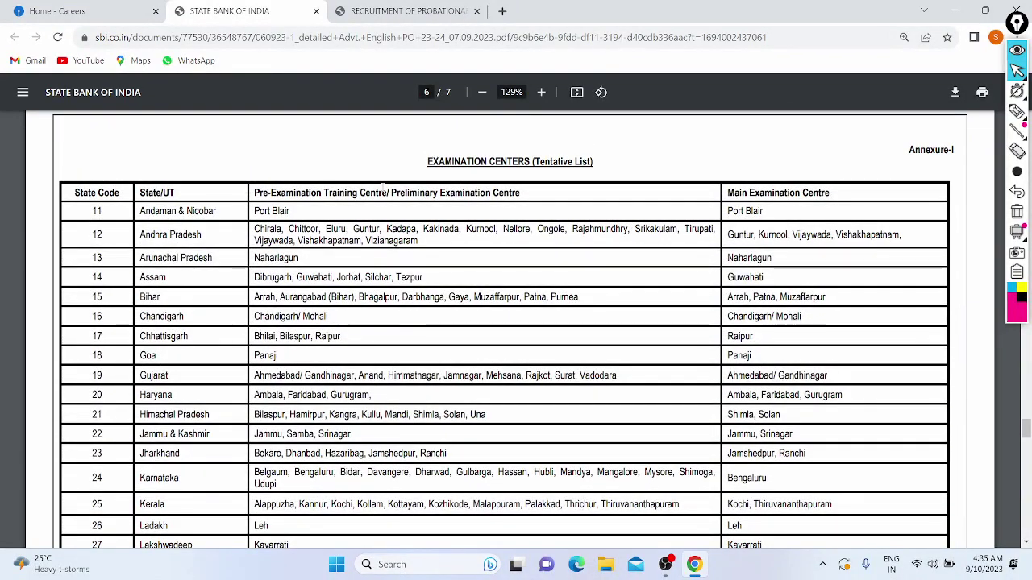
scroll(383, 186, down, 3)
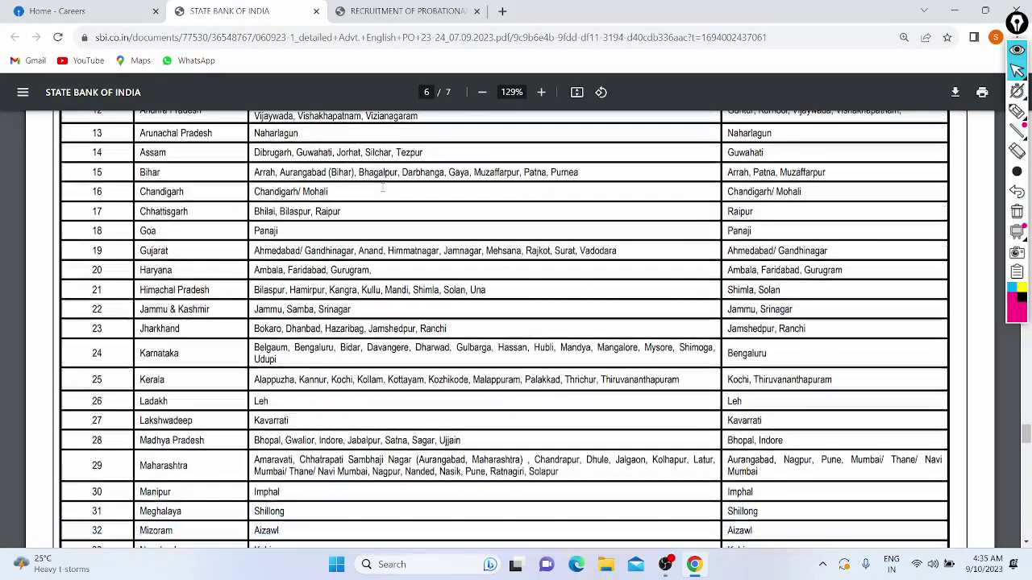
scroll(383, 187, down, 20)
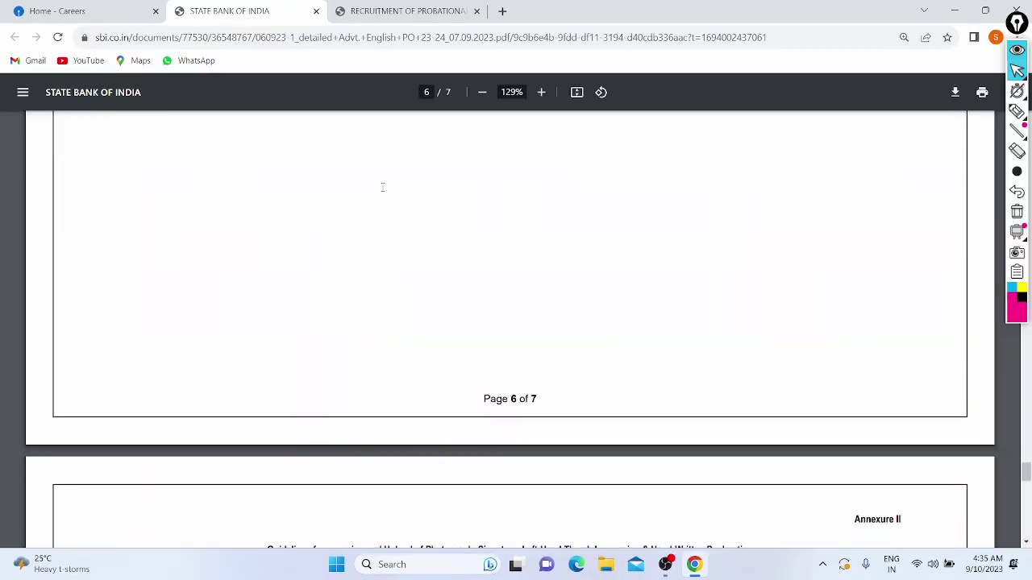
scroll(383, 186, down, 20)
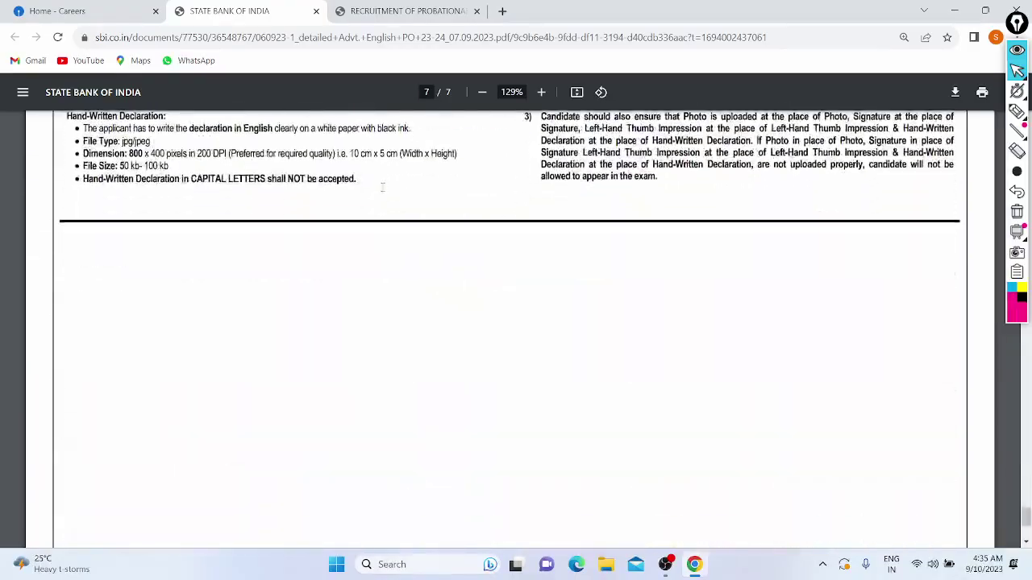
scroll(383, 186, down, 5)
key(Home)
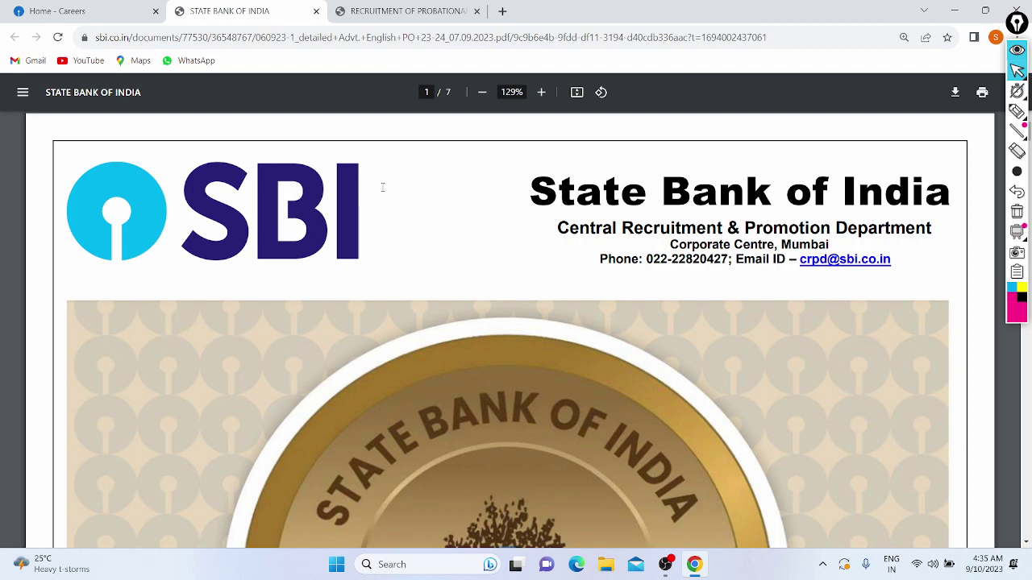
Return to the SBI careers home page, mark its web address with the pink highlighter, then clear the marks.
click(57, 12)
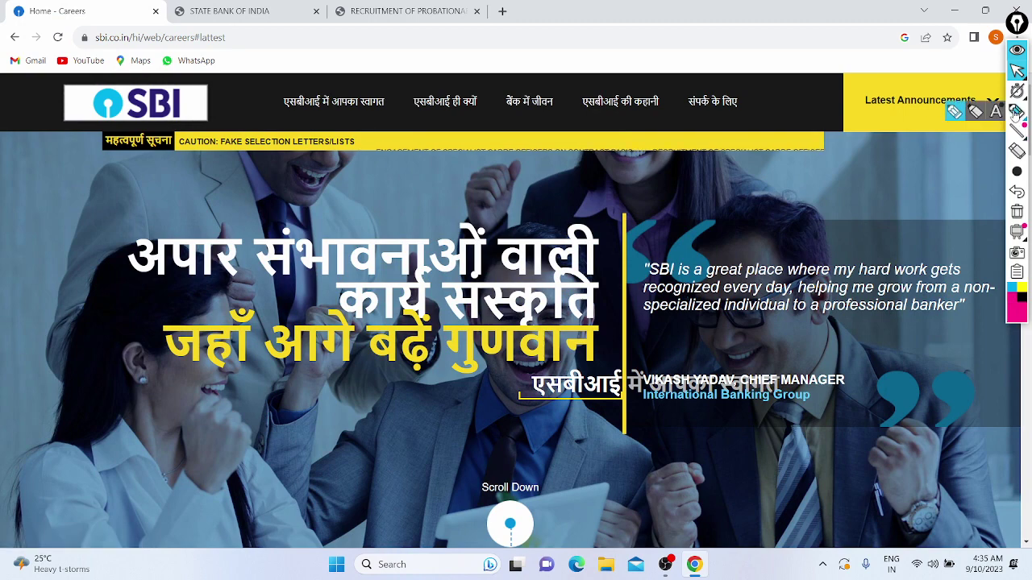
click(1017, 111)
click(954, 111)
drag(71, 58, 134, 59)
drag(260, 75, 257, 71)
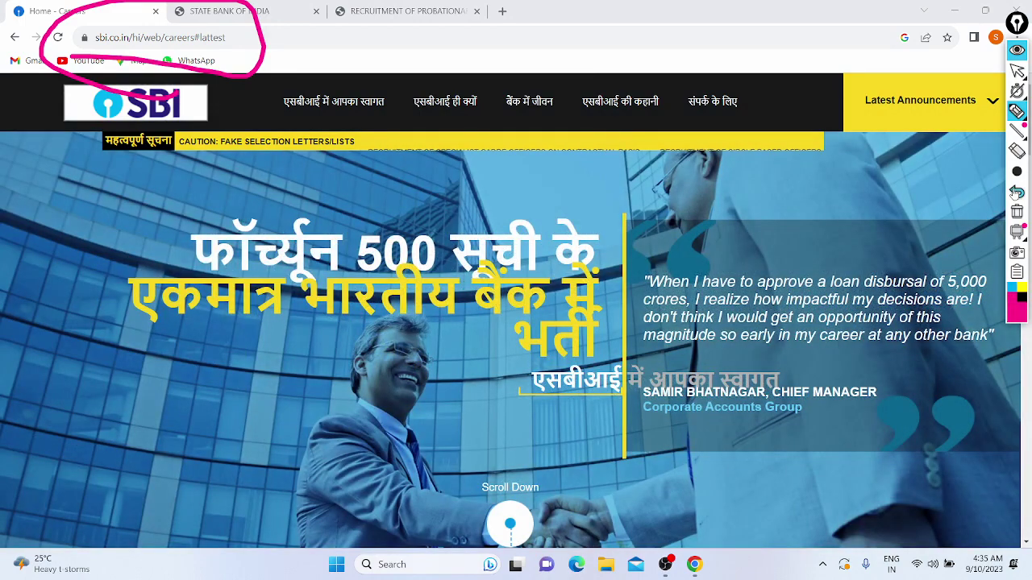
click(1016, 194)
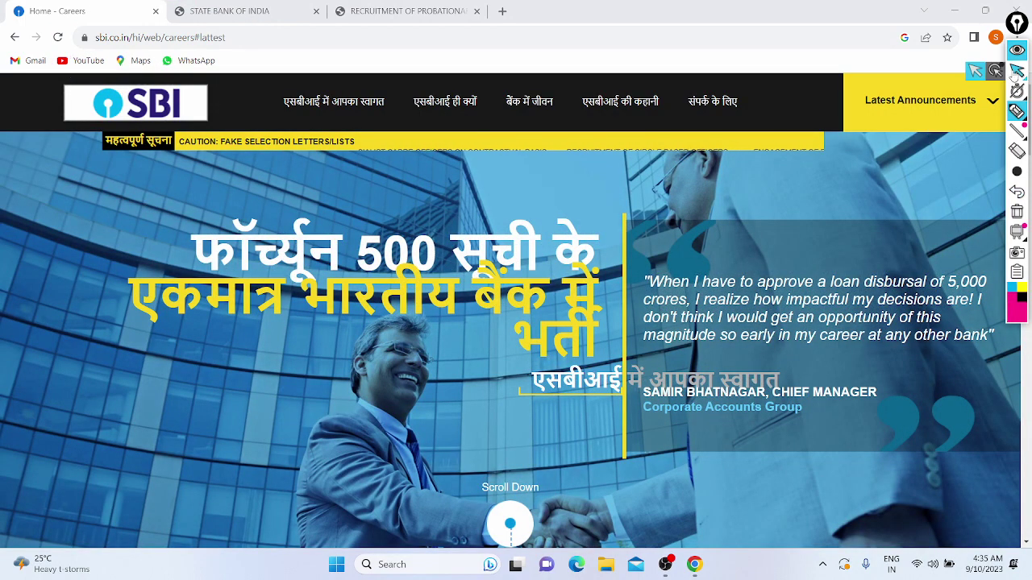
click(1015, 73)
Switch to the IBPS PO application page and review its important dates and login options.
click(407, 11)
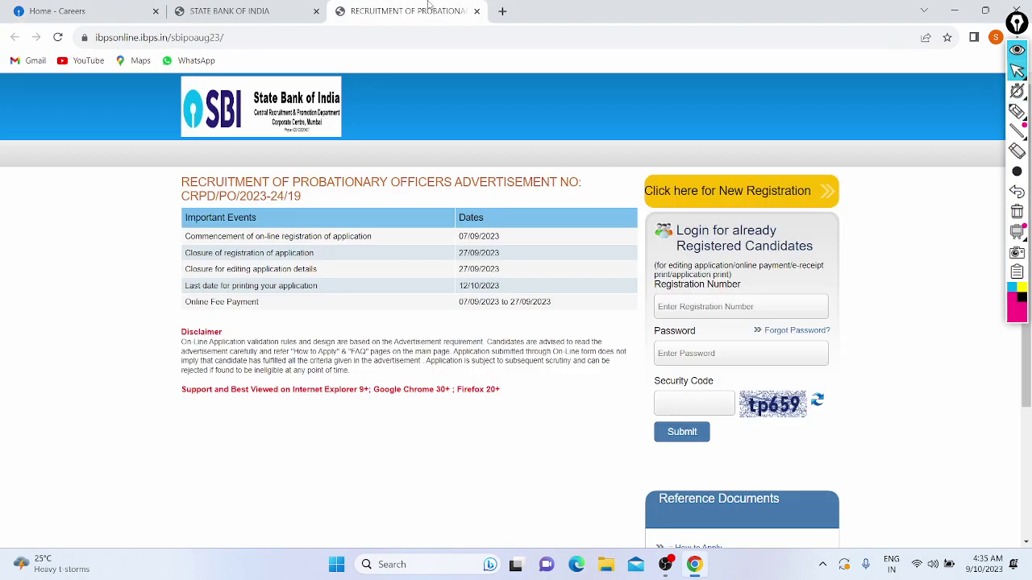
scroll(67, 202, down, 1)
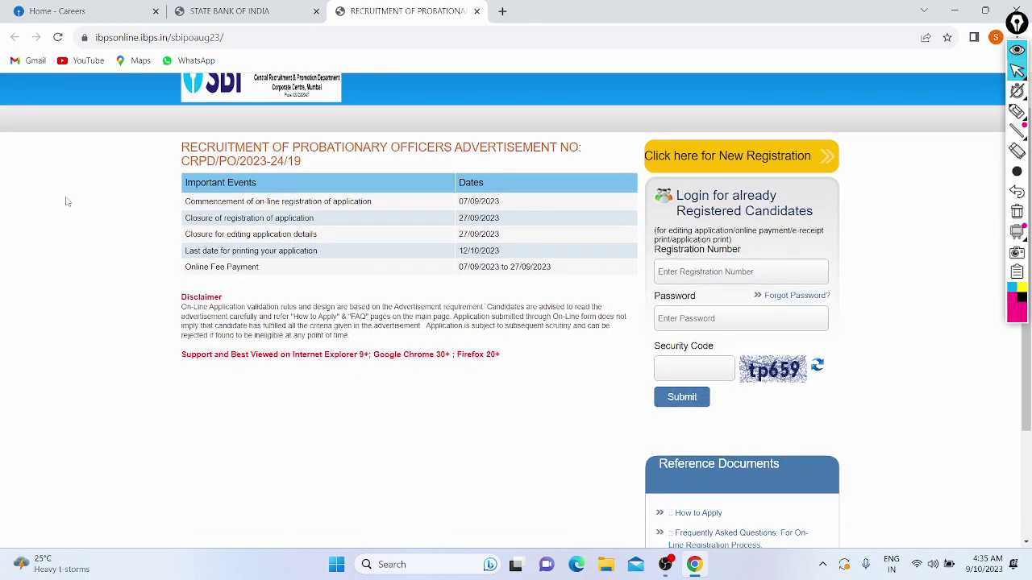
scroll(67, 201, up, 1)
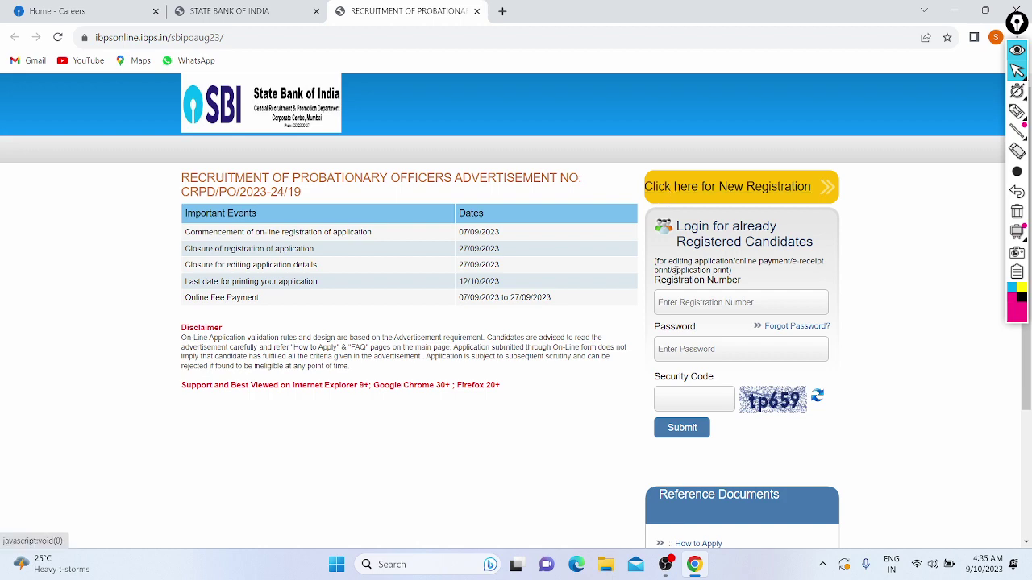
Start a new IBPS registration and scroll through the empty Basic Info form.
click(698, 187)
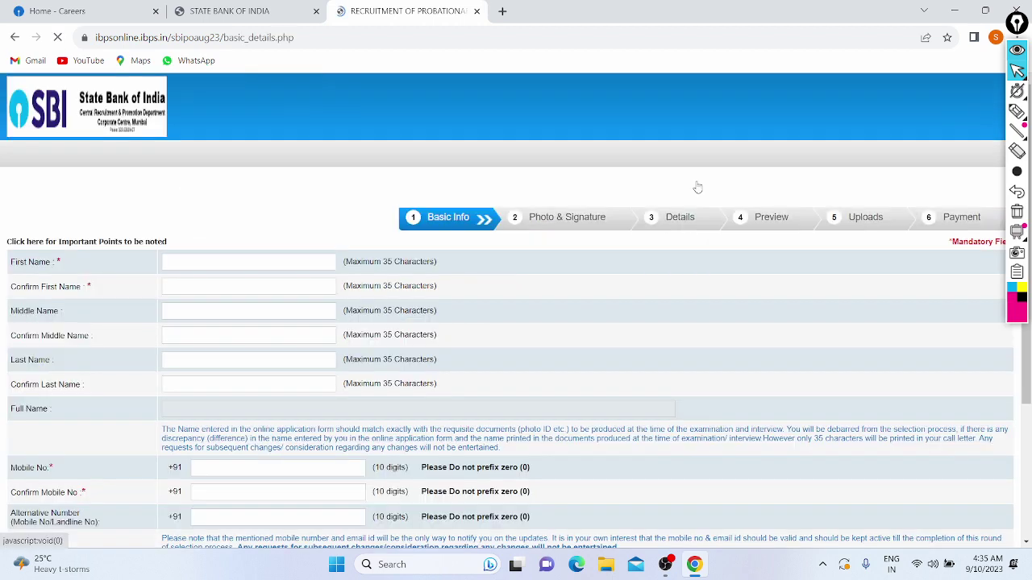
scroll(269, 195, down, 1)
scroll(269, 194, down, 2)
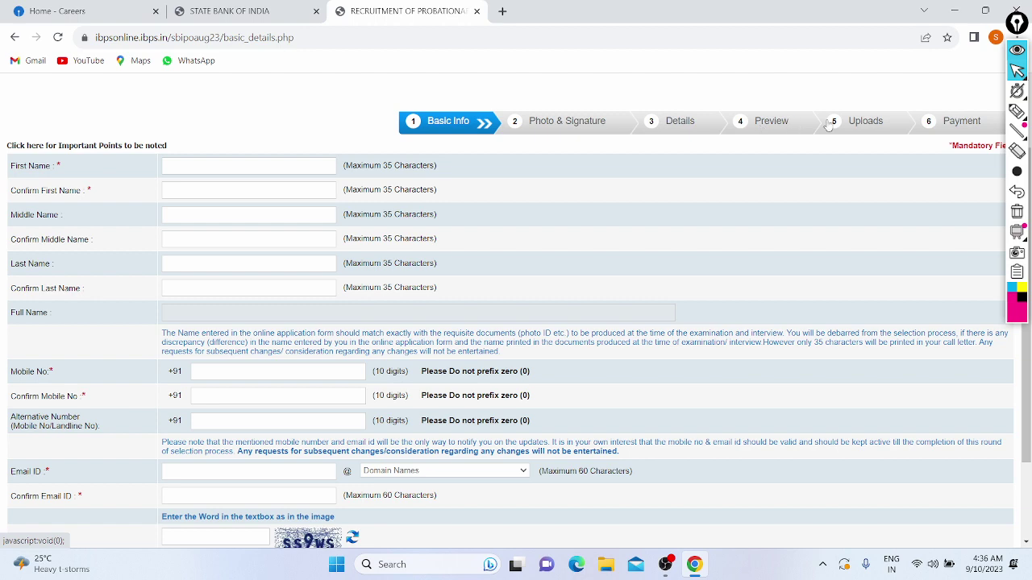
scroll(667, 191, down, 1)
scroll(668, 191, up, 2)
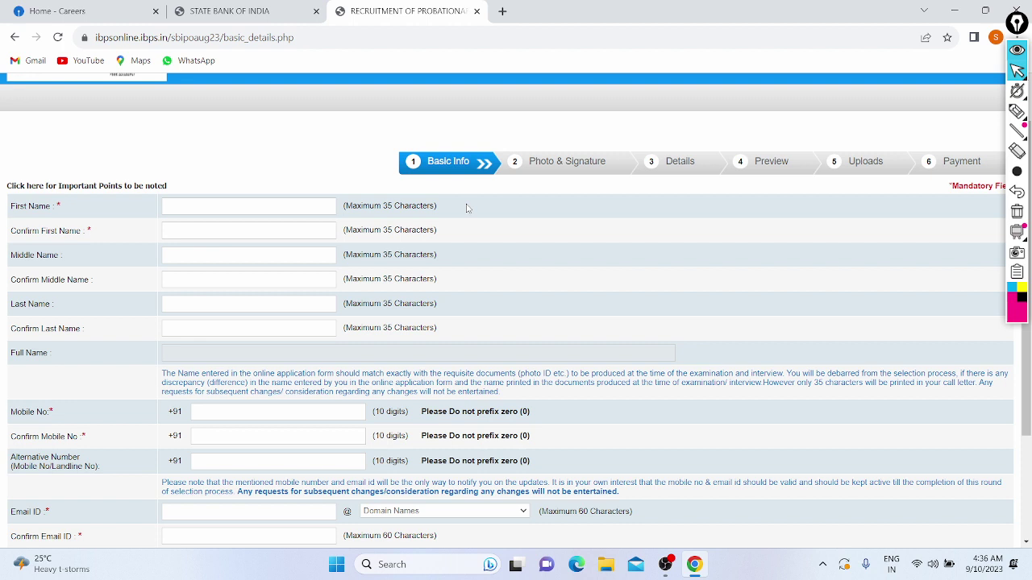
scroll(335, 200, down, 1)
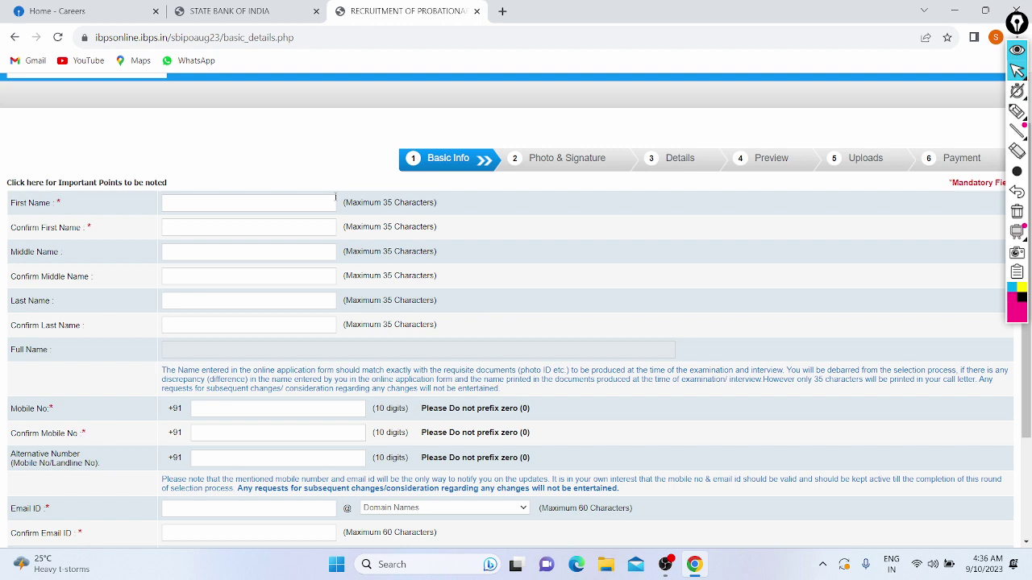
scroll(335, 198, down, 1)
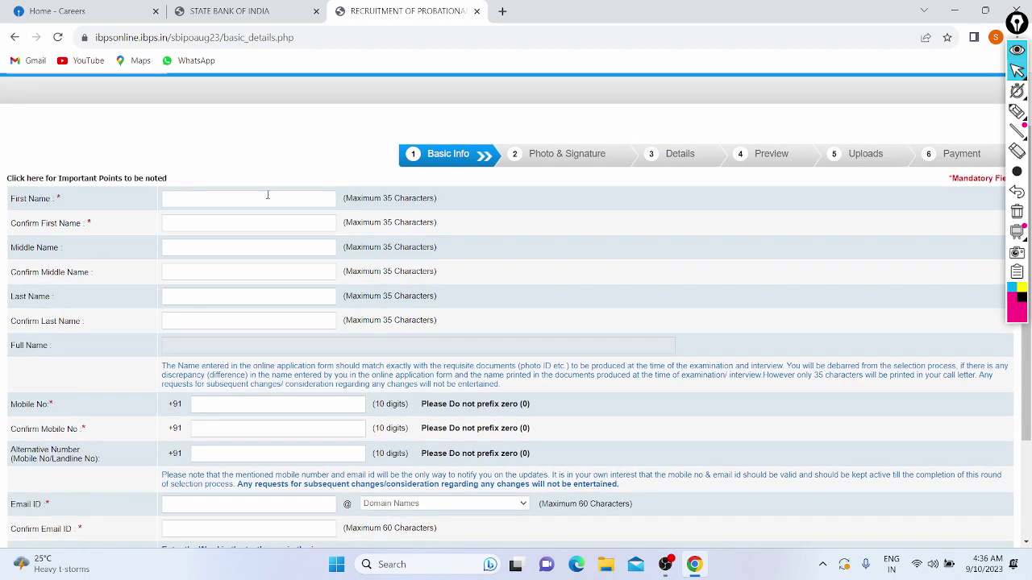
Enter the applicant's first name in both First Name and Confirm First Name.
click(267, 199)
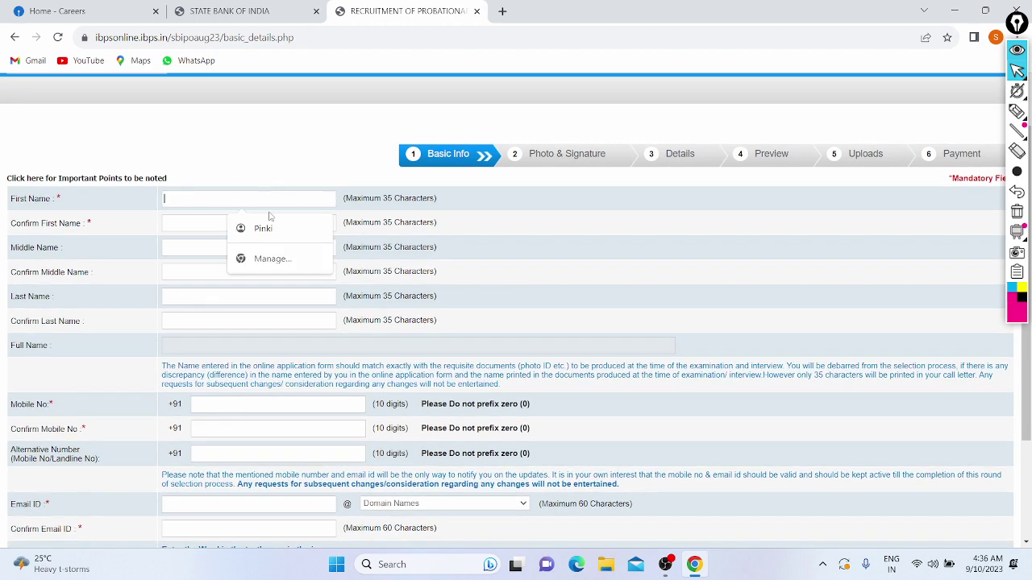
text(So)
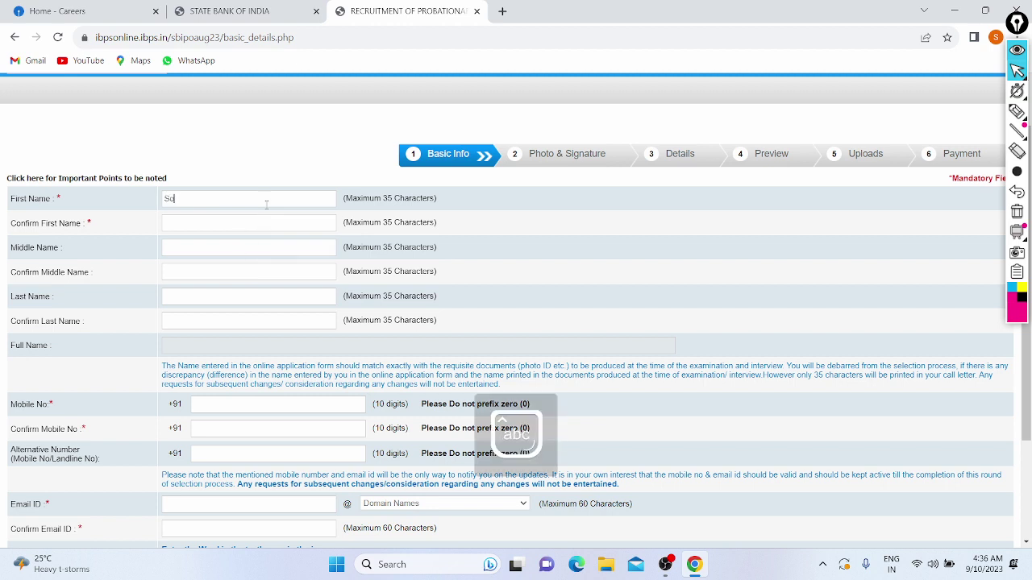
text(rav)
click(215, 217)
text(Sorav)
Enter the applicant's mobile number in both Mobile No and Confirm Mobile No.
scroll(188, 274, down, 1)
scroll(186, 279, down, 2)
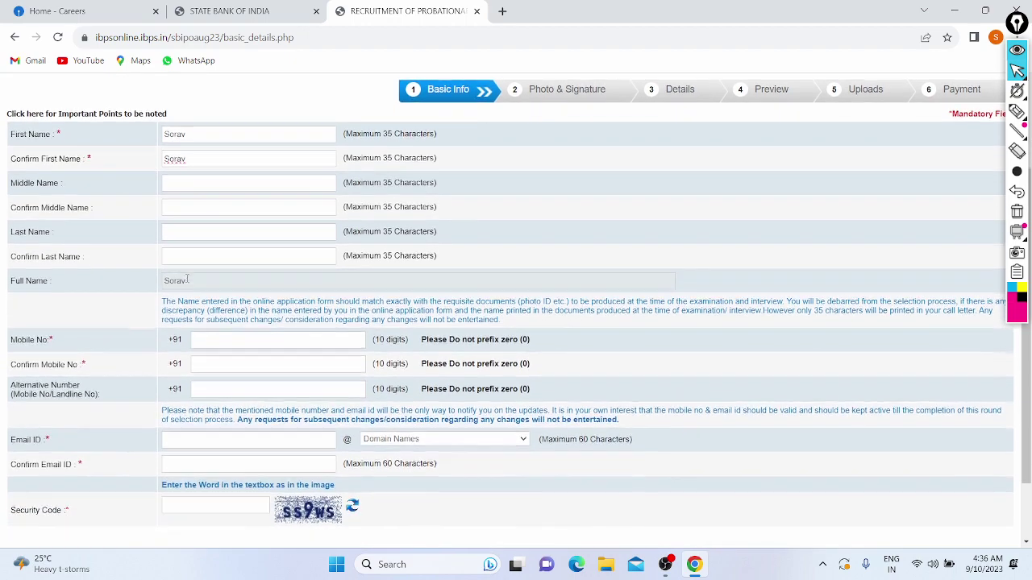
scroll(187, 281, down, 1)
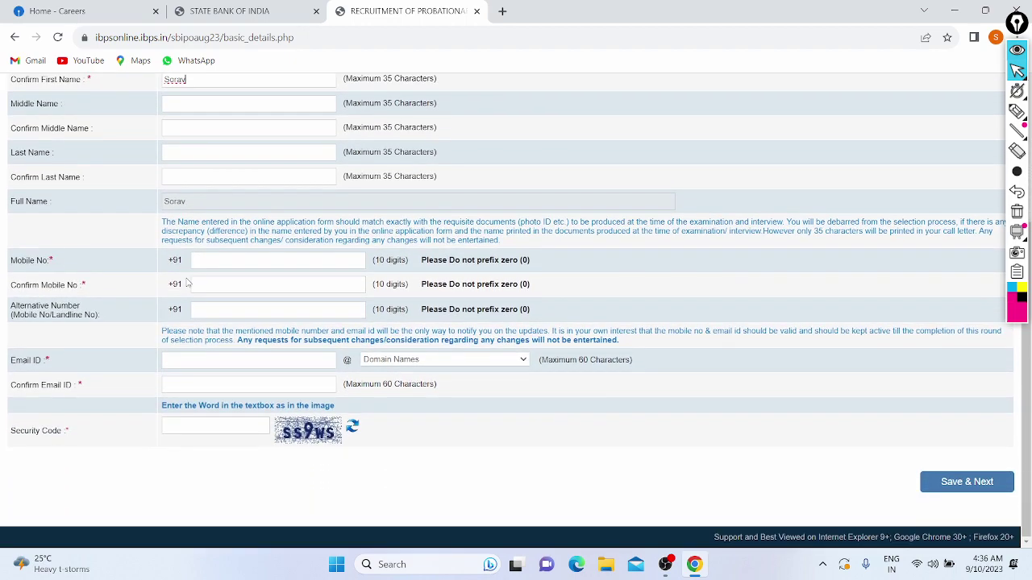
click(223, 258)
drag(242, 259, 185, 257)
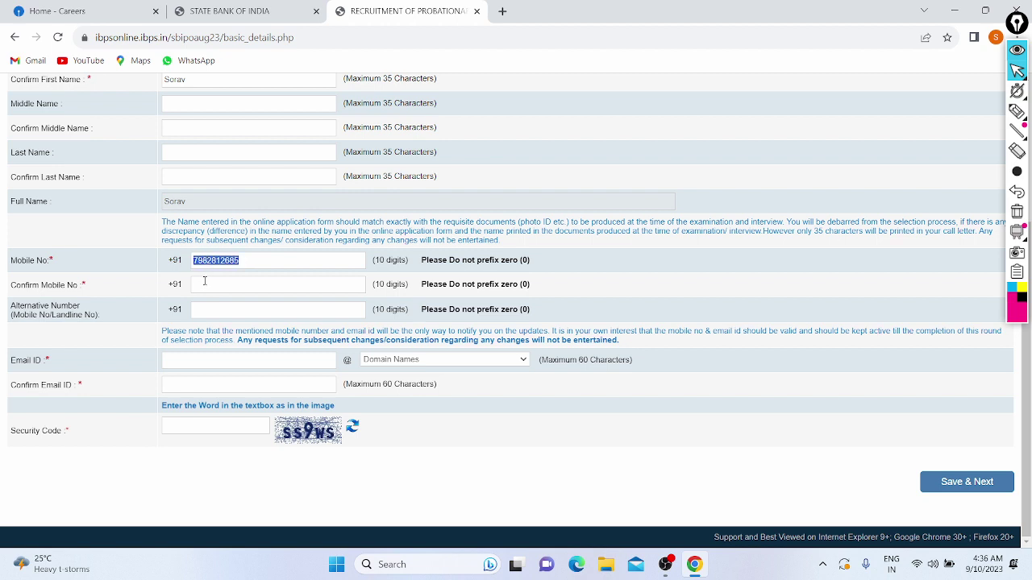
click(204, 285)
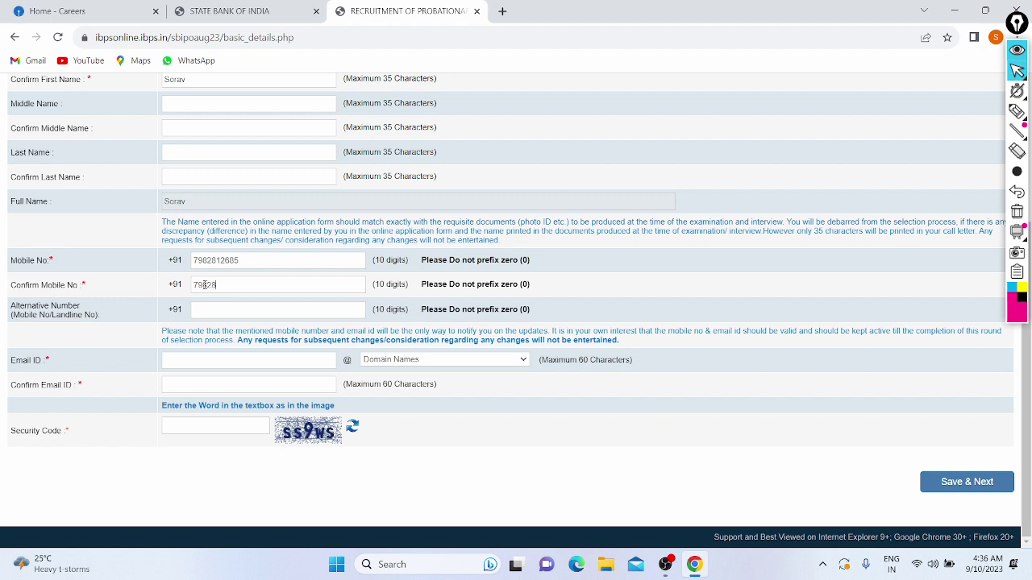
Enter the applicant's e-mail ID with the gmail.com domain and fill Confirm Email ID.
click(200, 361)
key(Caps_Lock)
key(Caps_Lock)
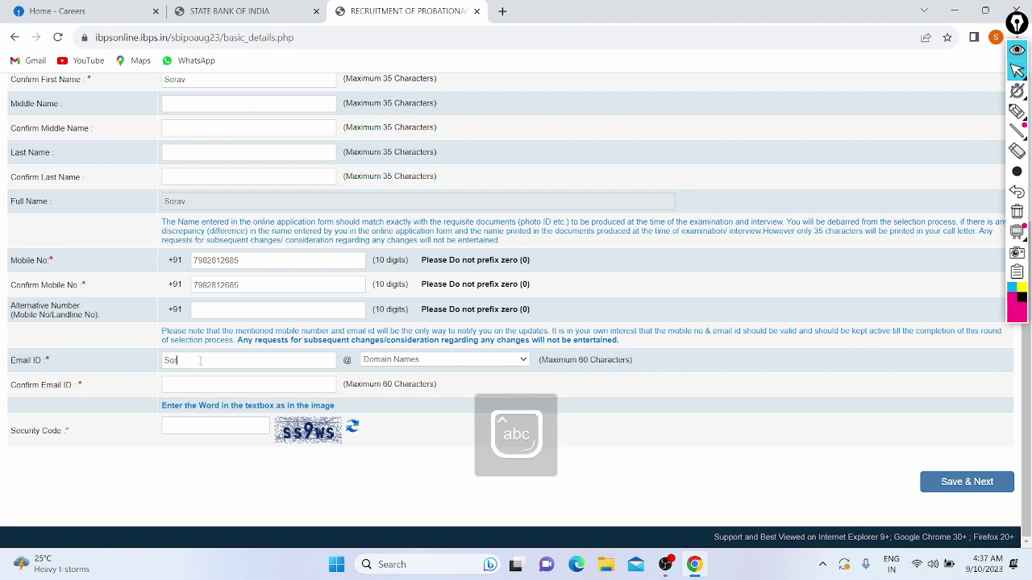
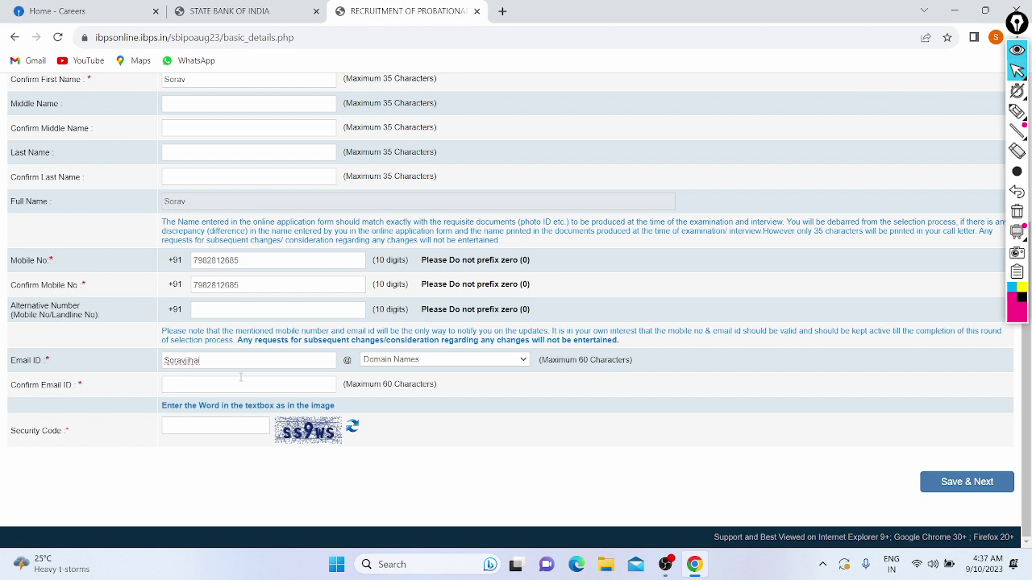
click(241, 390)
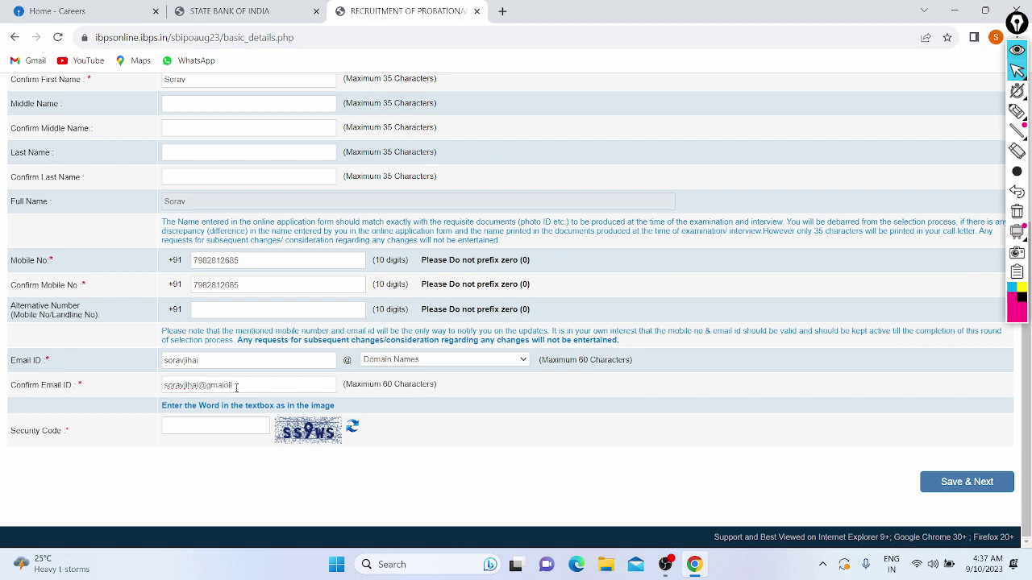
click(245, 387)
click(391, 362)
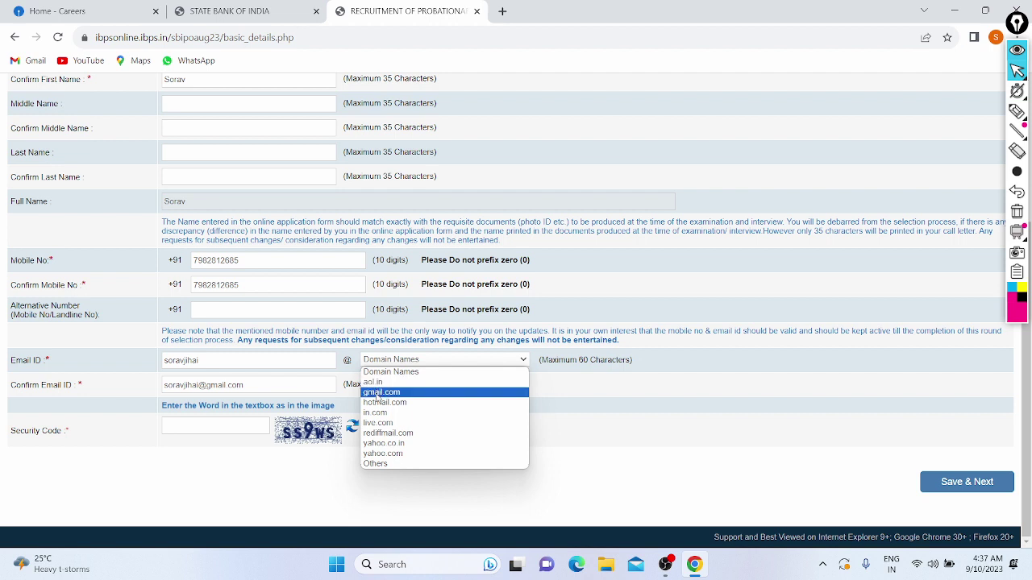
click(378, 392)
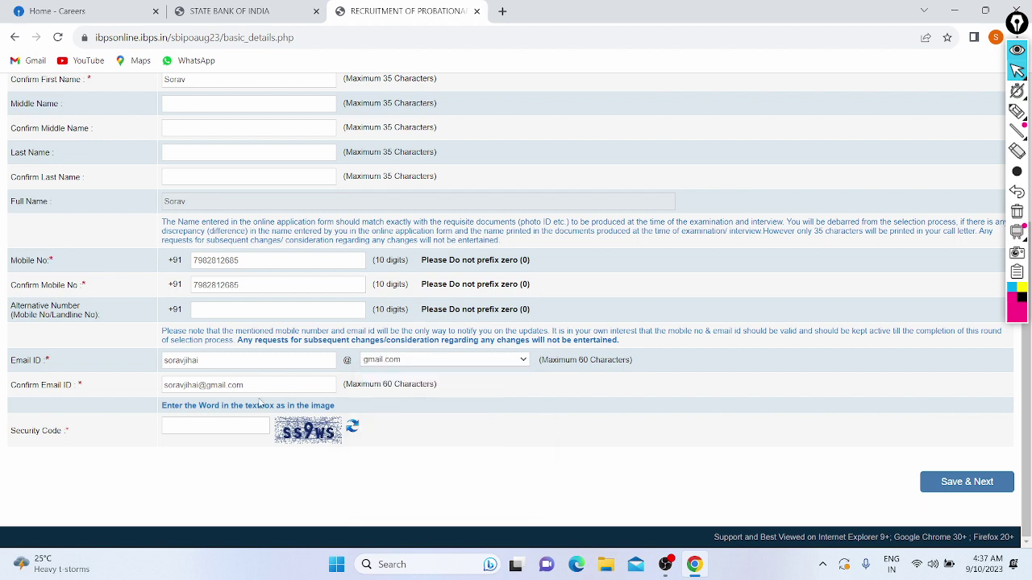
Enter the security code, then save the basic info and confirm the details.
click(171, 424)
text(ss9ws)
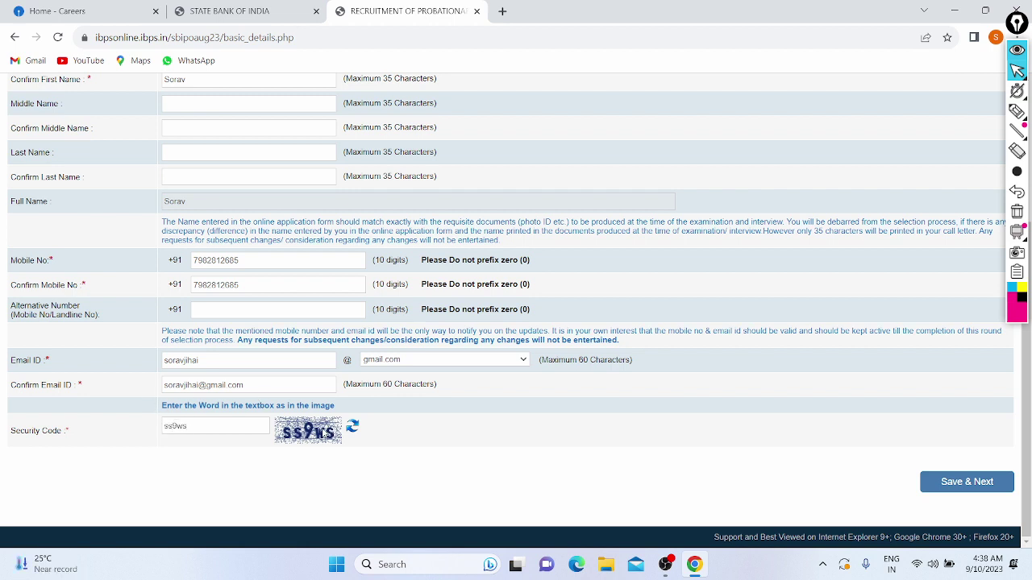
click(947, 483)
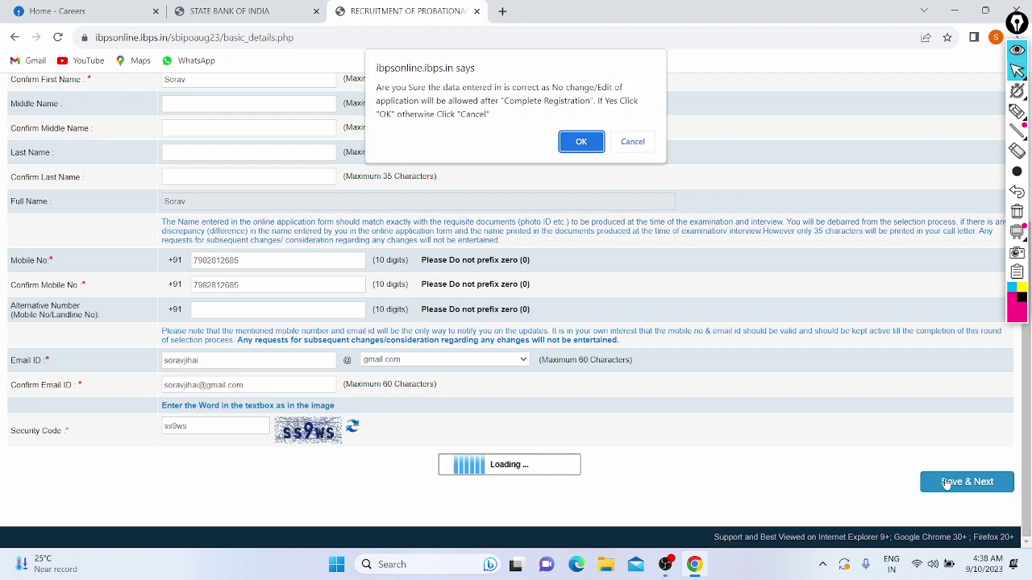
click(582, 142)
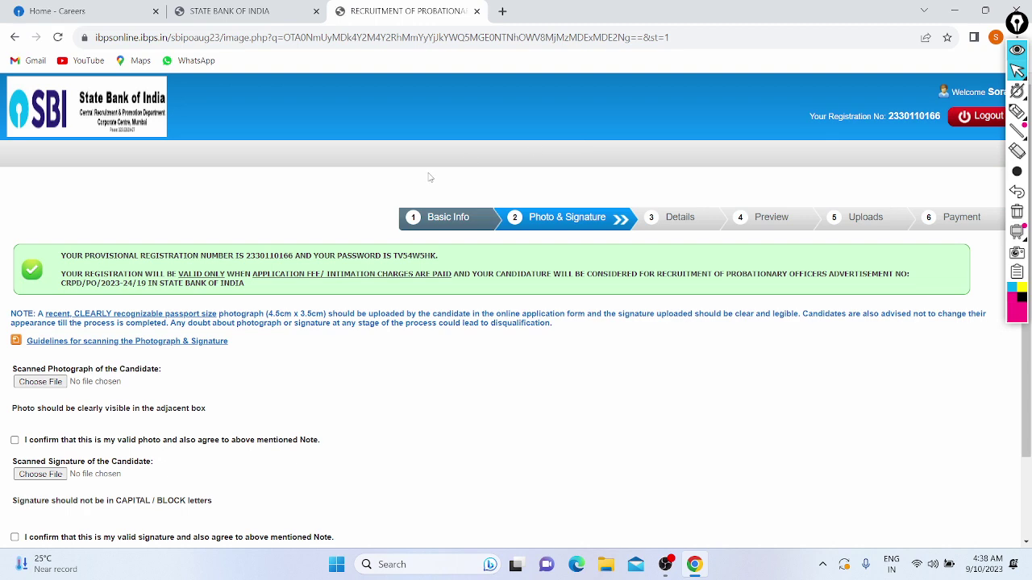
scroll(429, 178, down, 1)
scroll(428, 177, down, 1)
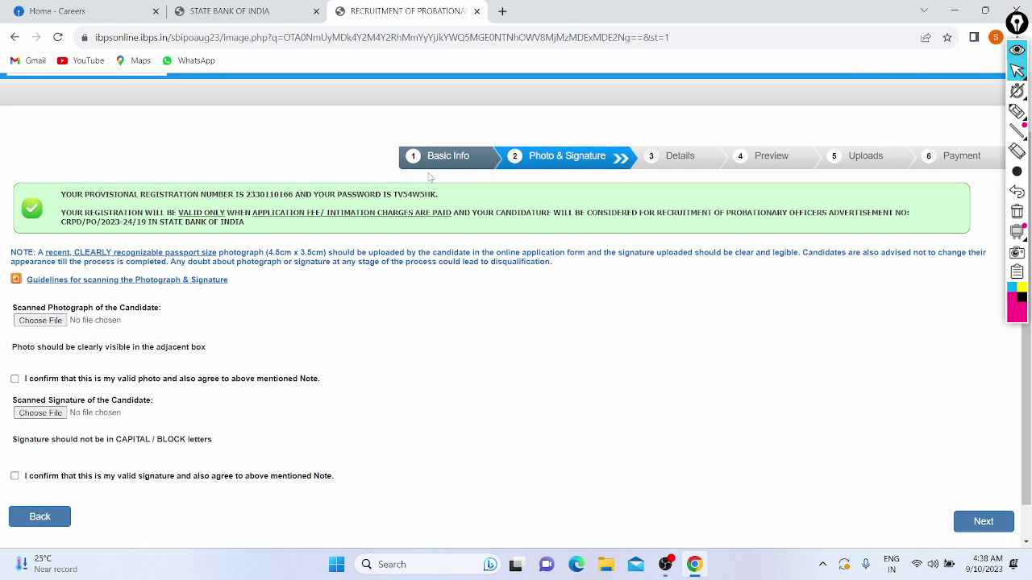
drag(70, 194, 237, 192)
click(256, 155)
drag(436, 194, 356, 194)
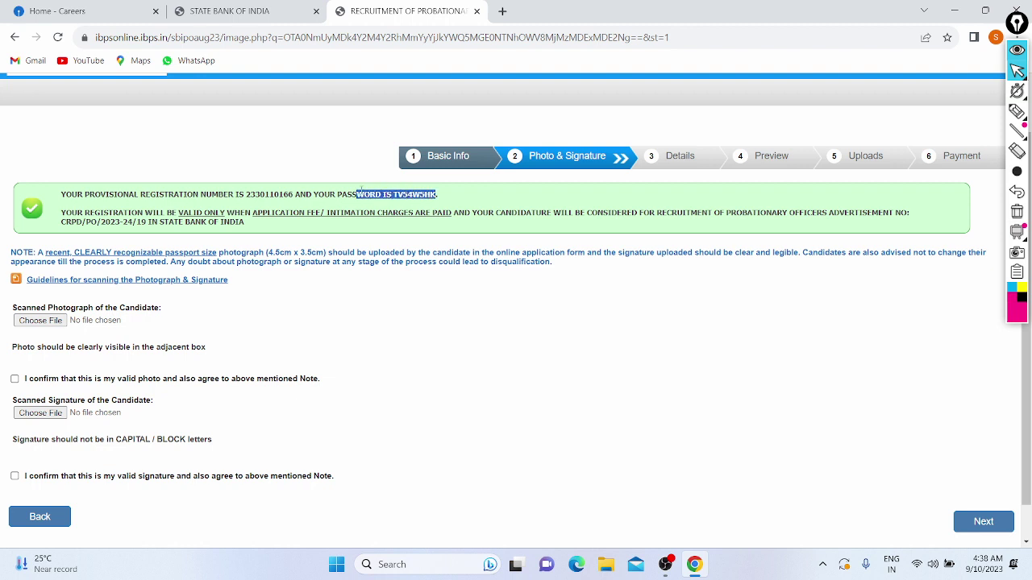
click(139, 208)
drag(167, 209, 278, 206)
click(278, 209)
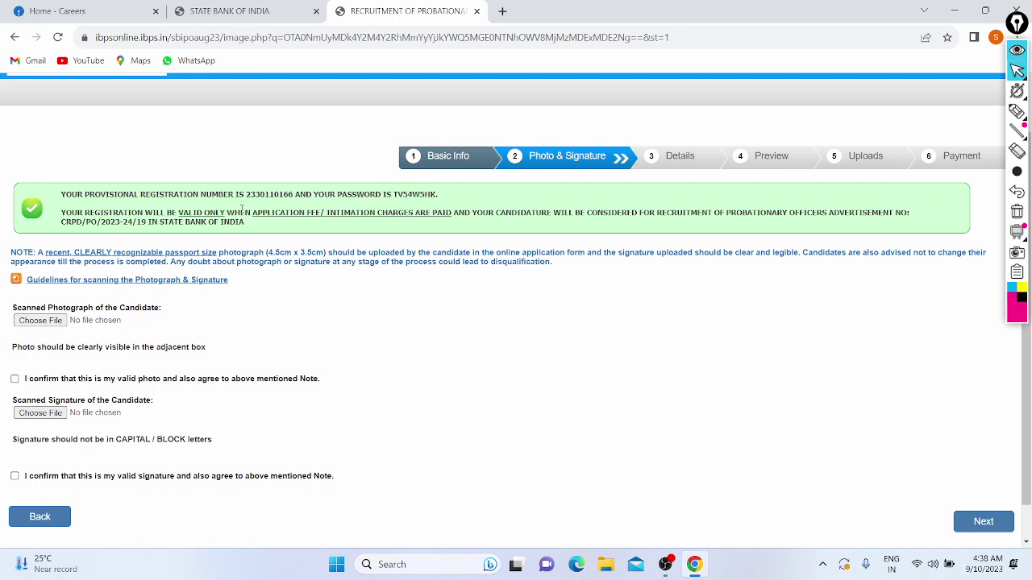
scroll(242, 209, down, 1)
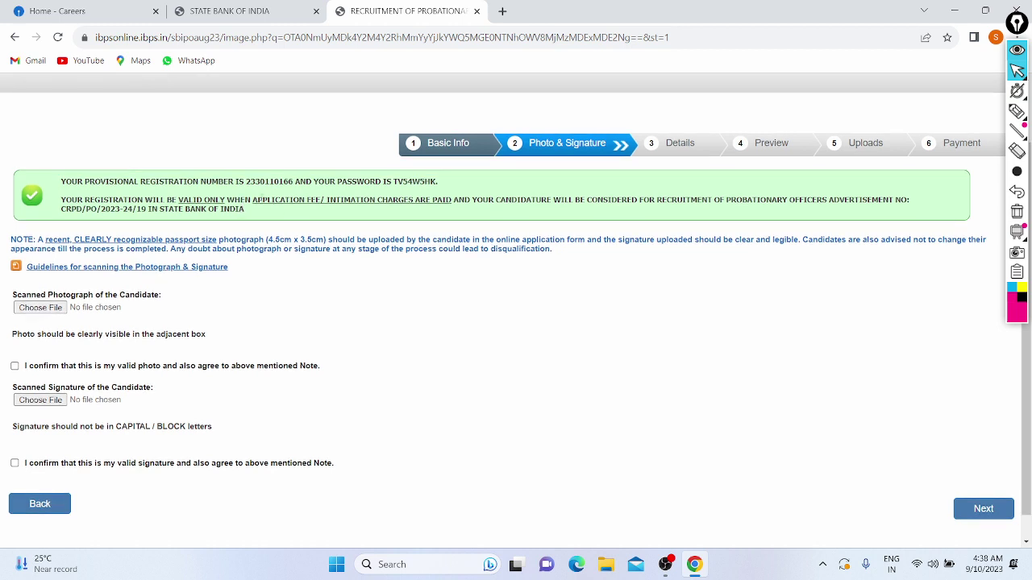
drag(257, 200, 337, 198)
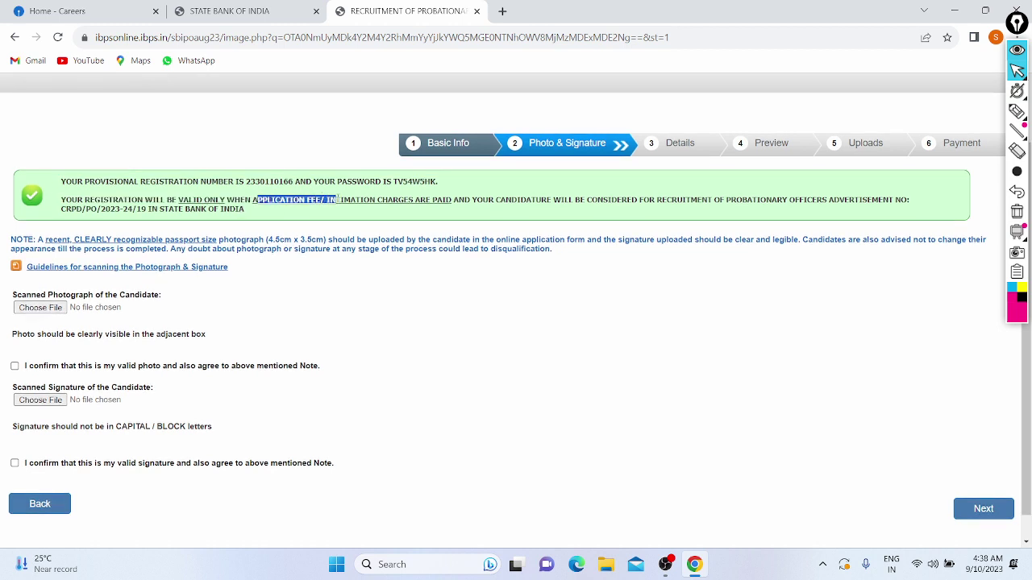
drag(408, 200, 619, 200)
click(660, 199)
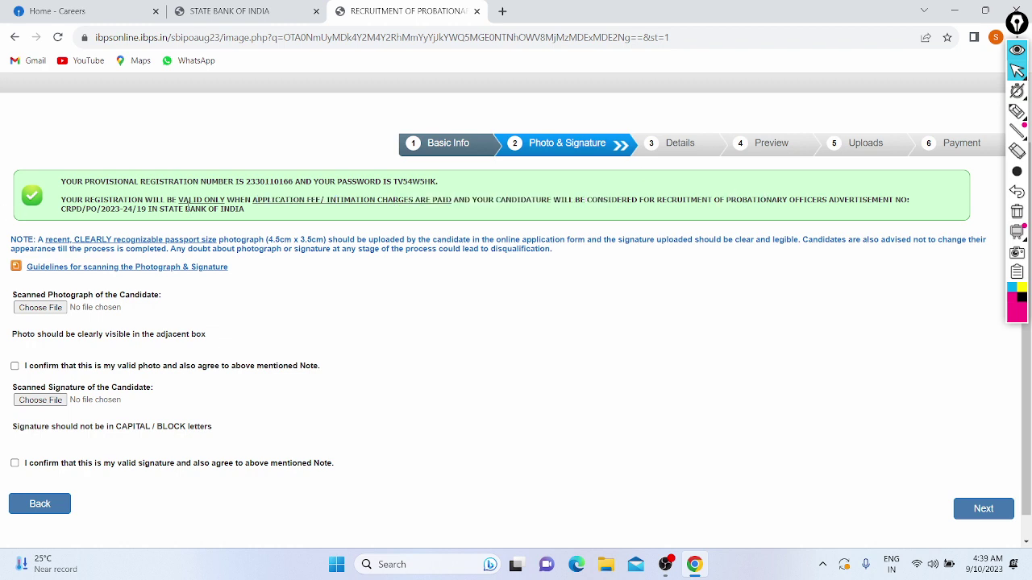
scroll(238, 214, down, 1)
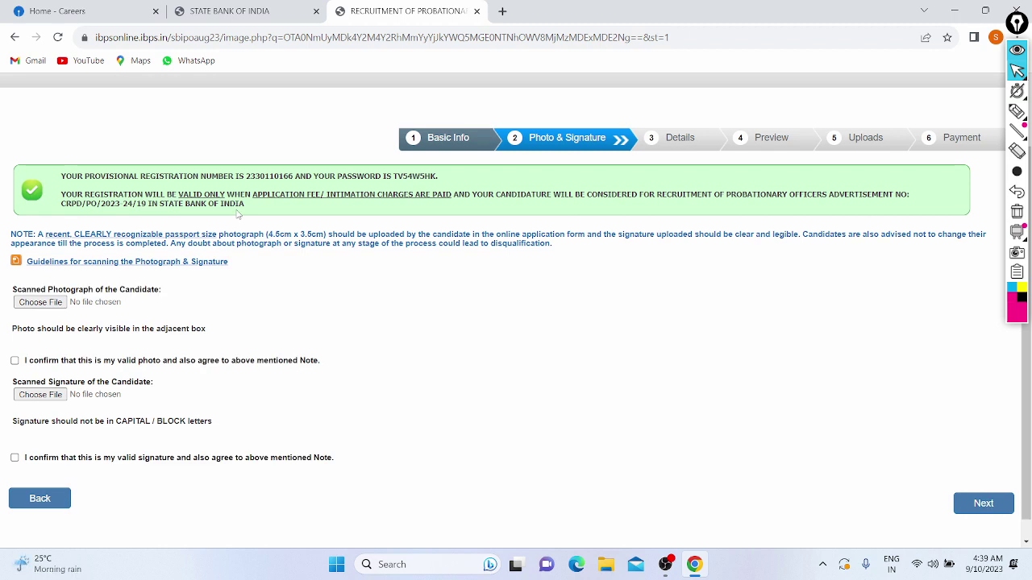
scroll(238, 214, down, 2)
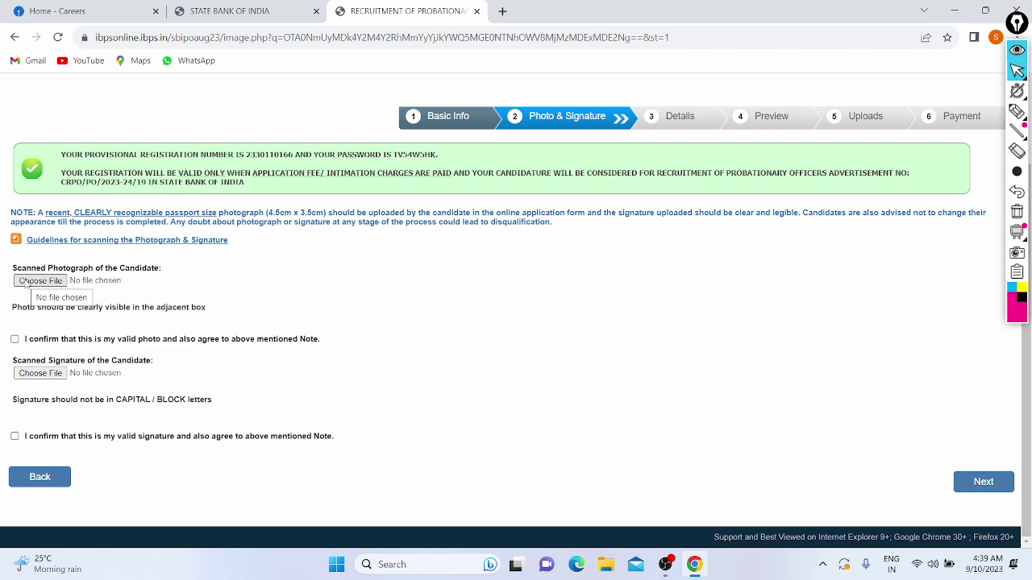
Upload the candidate's photo from Downloads and tick the valid-photo confirmation.
click(40, 280)
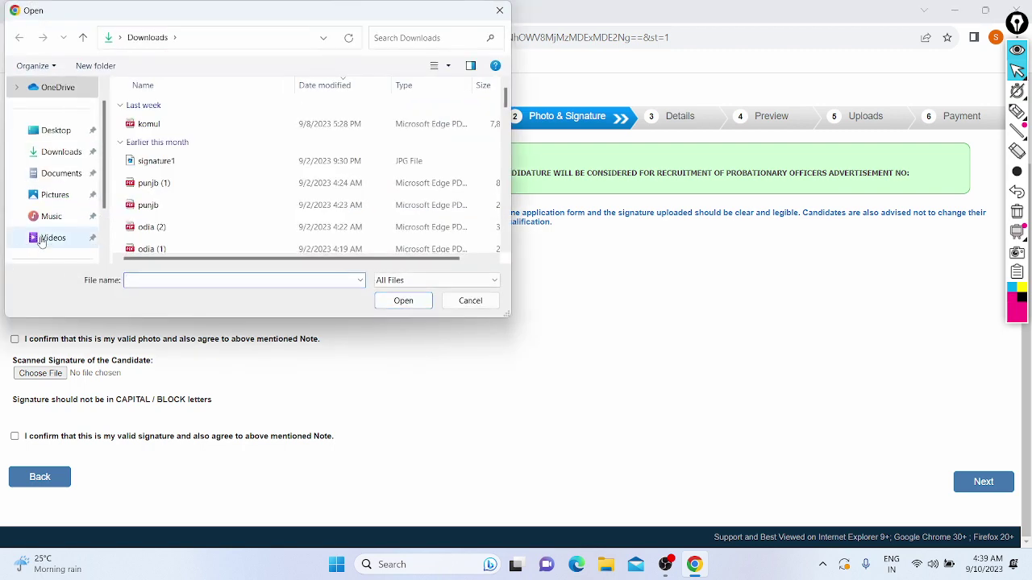
click(38, 157)
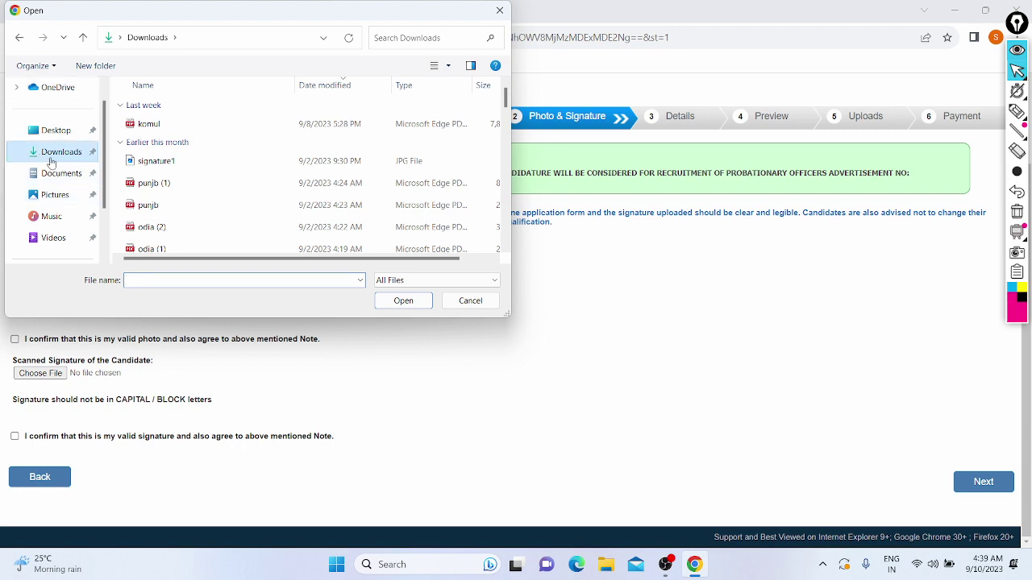
click(176, 279)
text(Don)
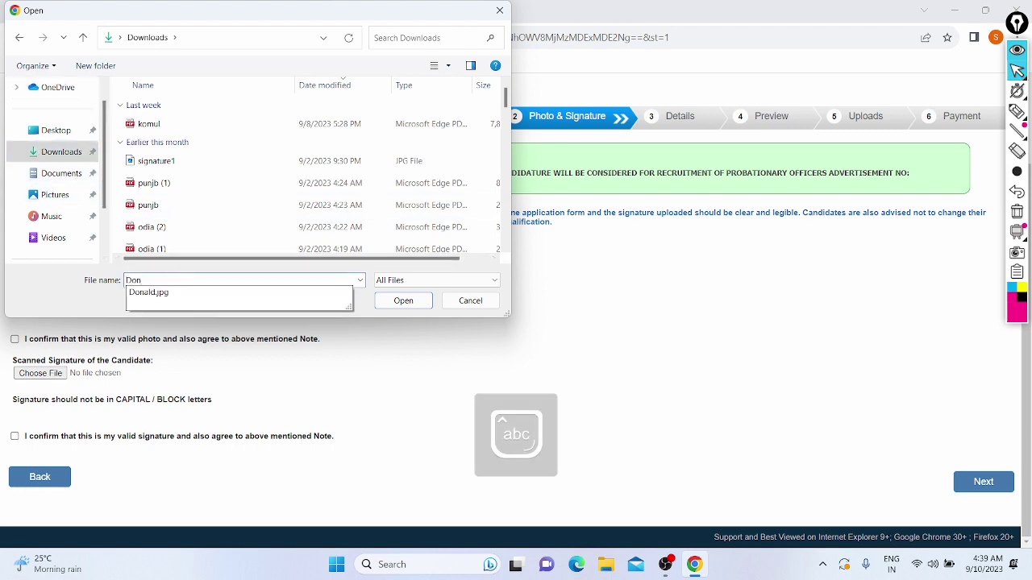
key(Down)
key(Return)
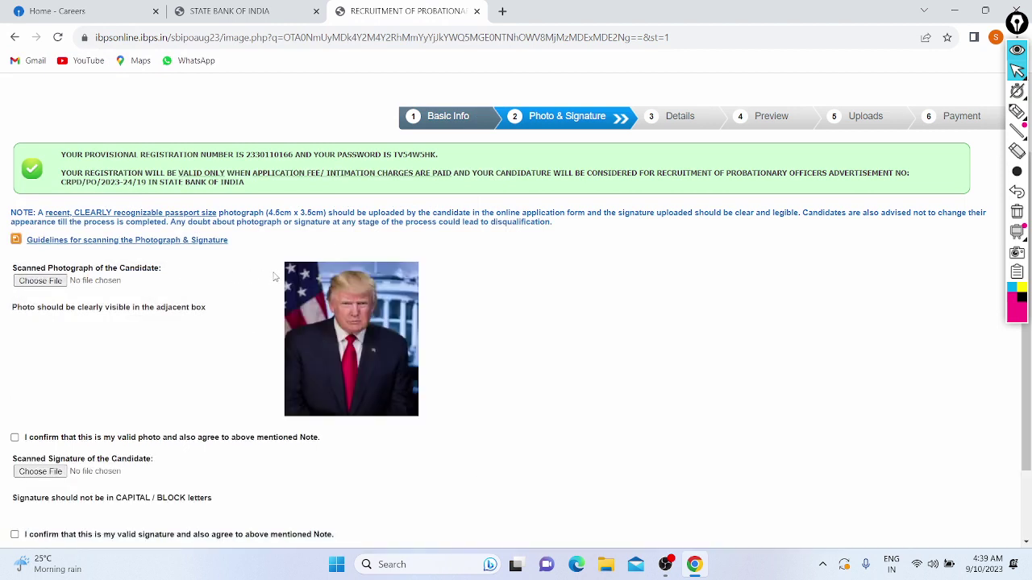
scroll(275, 276, down, 2)
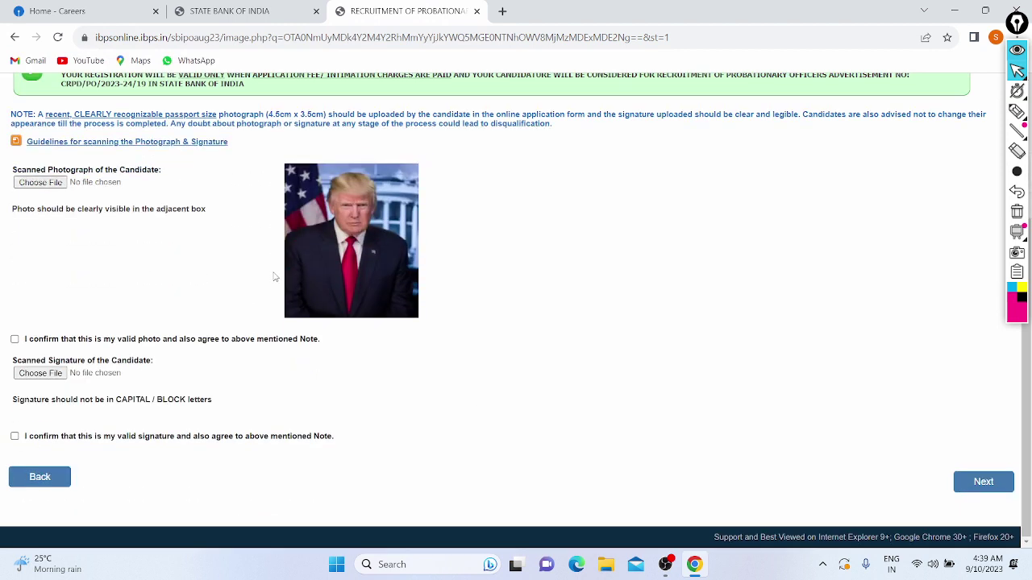
click(15, 339)
Upload signature.jpg, tick the signature confirmation and proceed to the Details step.
click(33, 377)
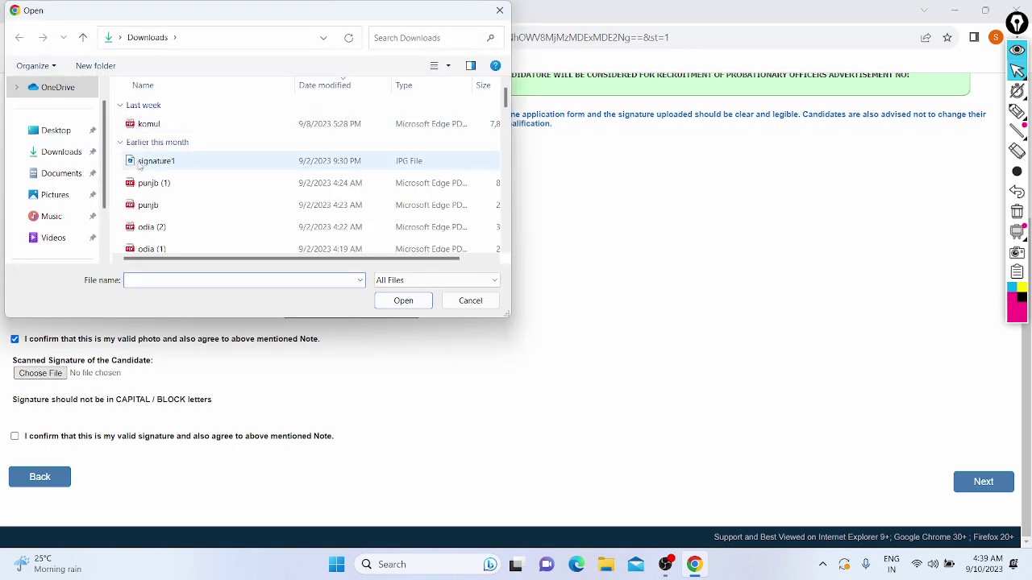
text(Sign)
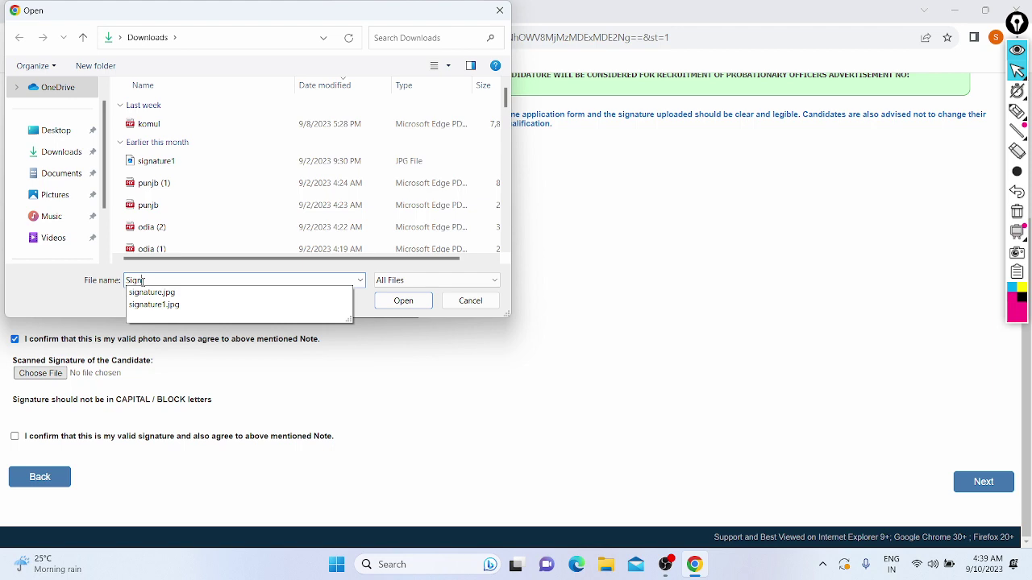
key(Down)
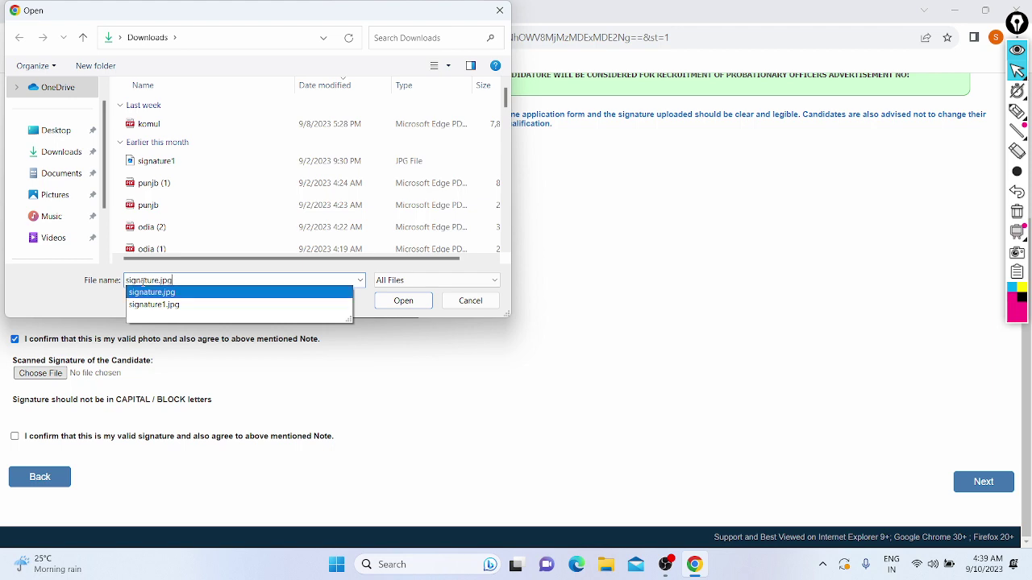
key(Return)
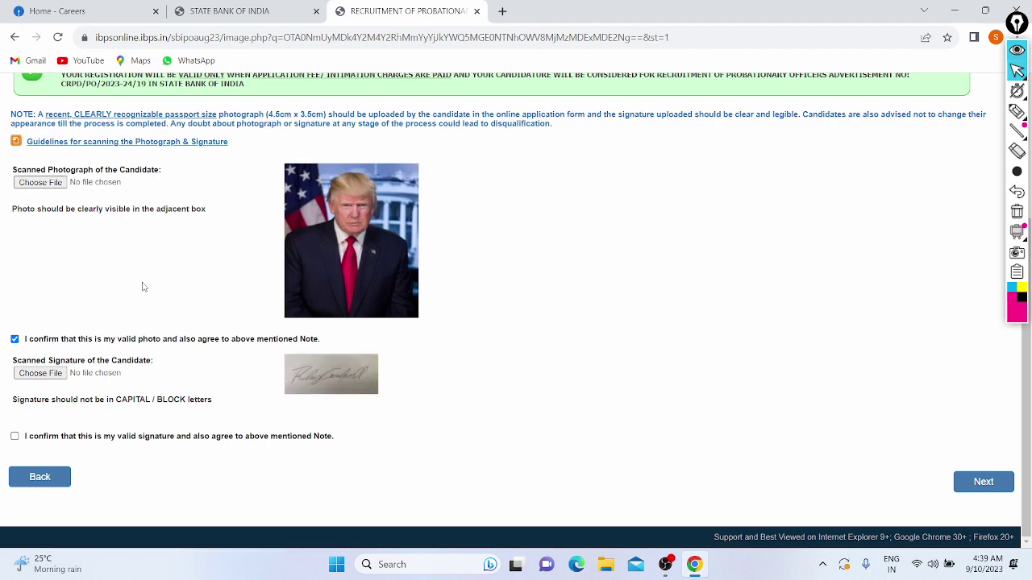
click(15, 438)
click(982, 482)
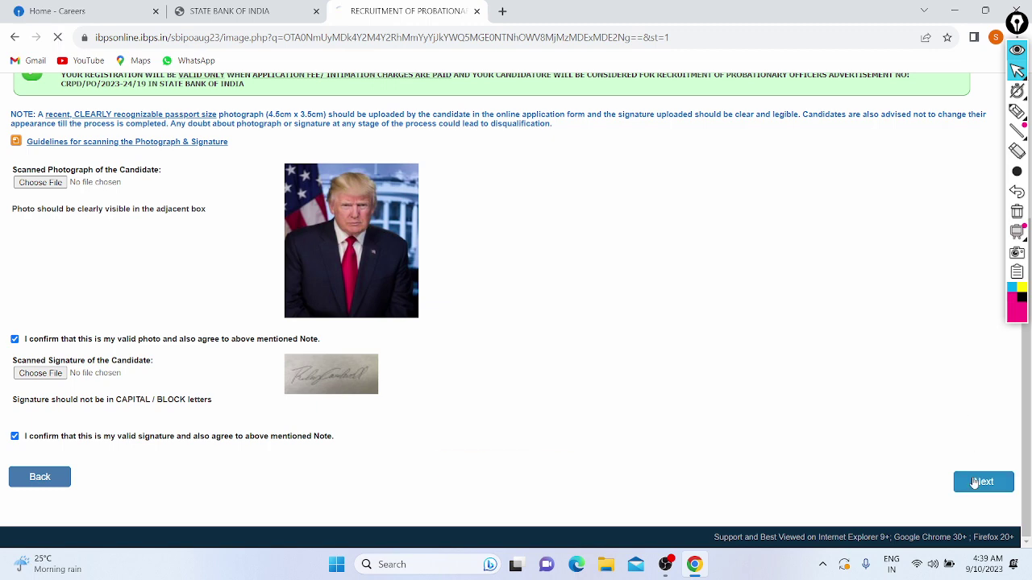
scroll(666, 407, down, 1)
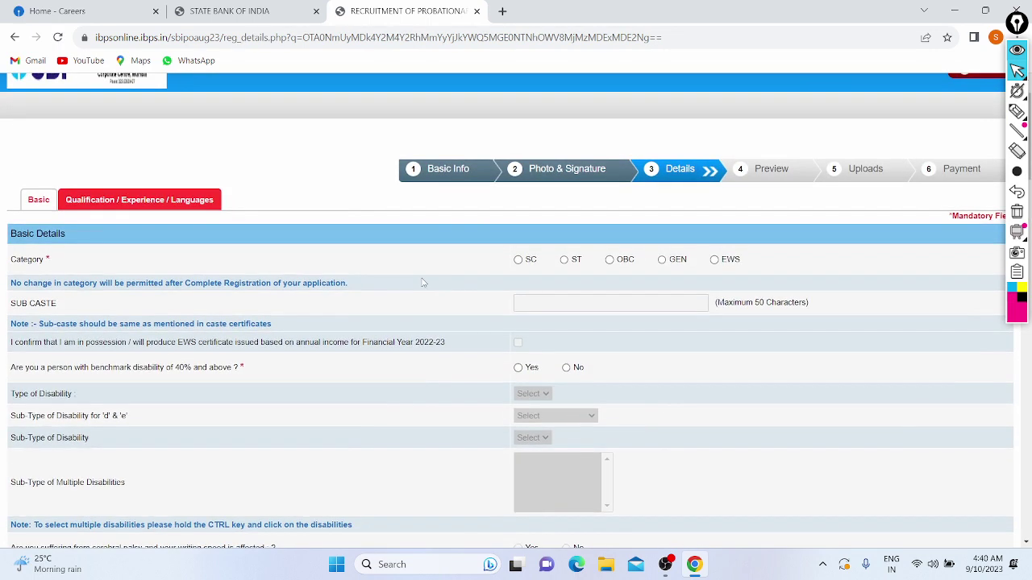
Select GEN as the Category and dismiss the category warning alert.
click(661, 261)
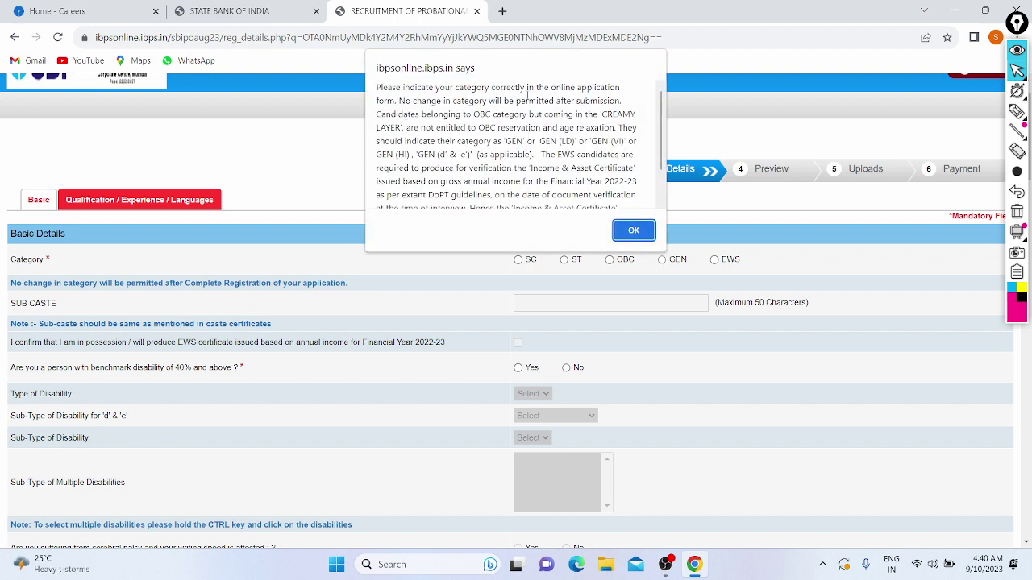
click(628, 236)
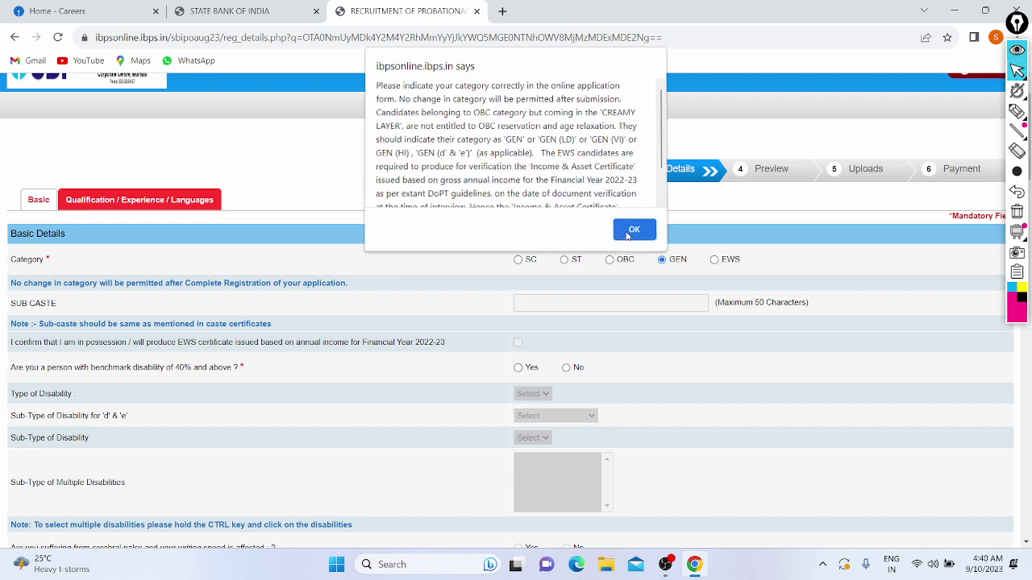
scroll(601, 188, down, 1)
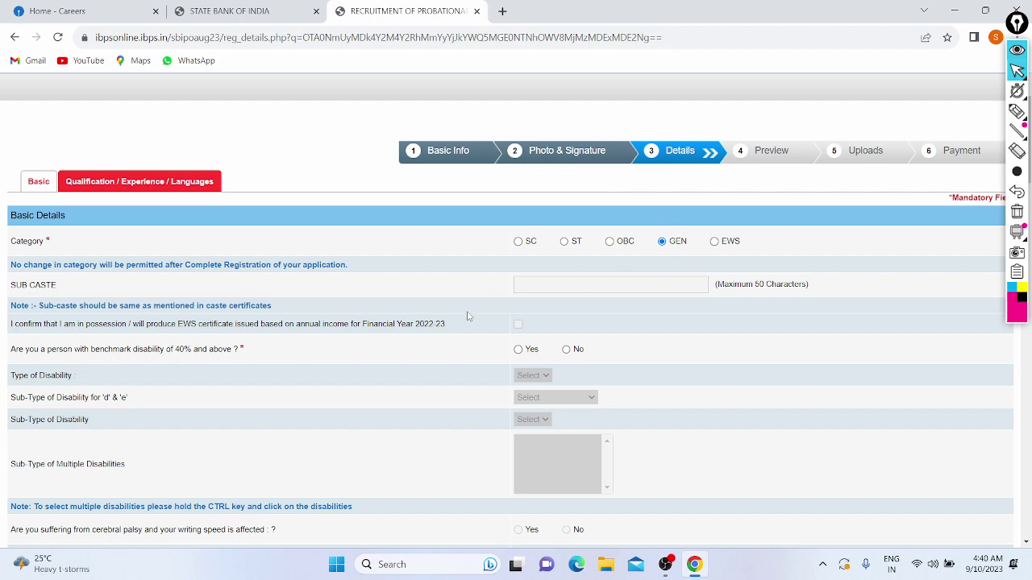
Answer No to benchmark disability and to the Sec 2(s) writing-difficulty question.
scroll(536, 295, down, 1)
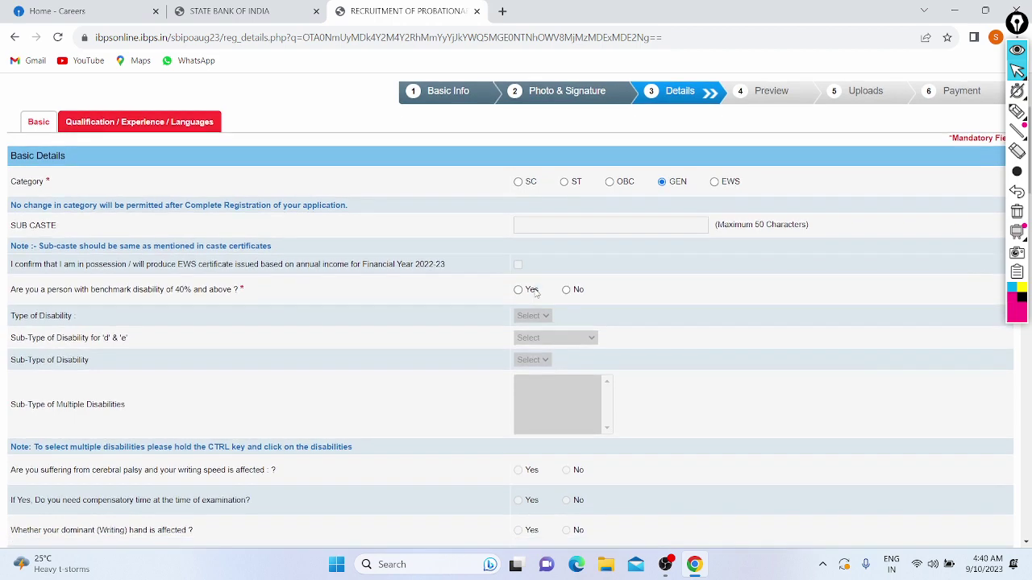
scroll(536, 293, down, 1)
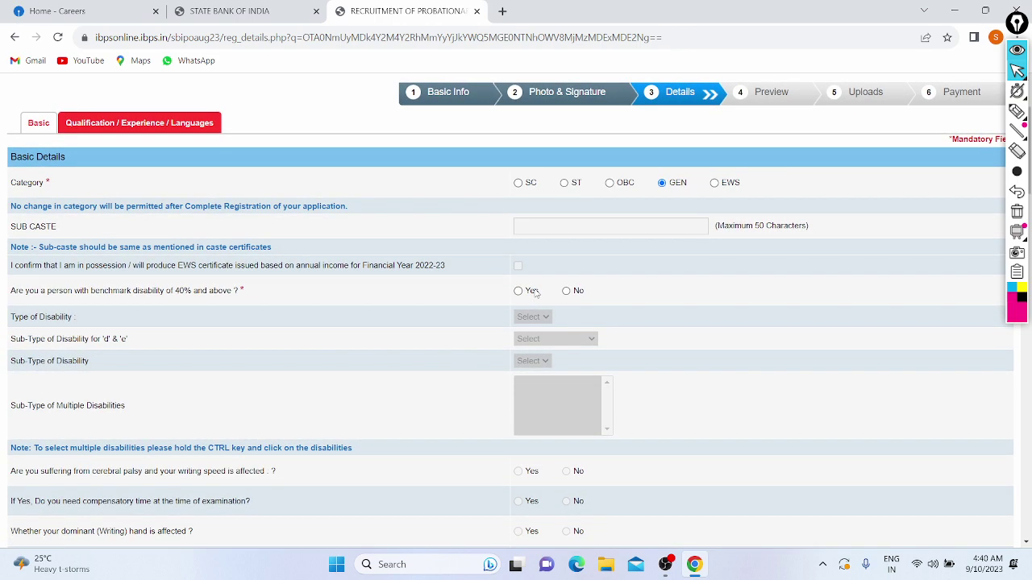
scroll(536, 290, down, 1)
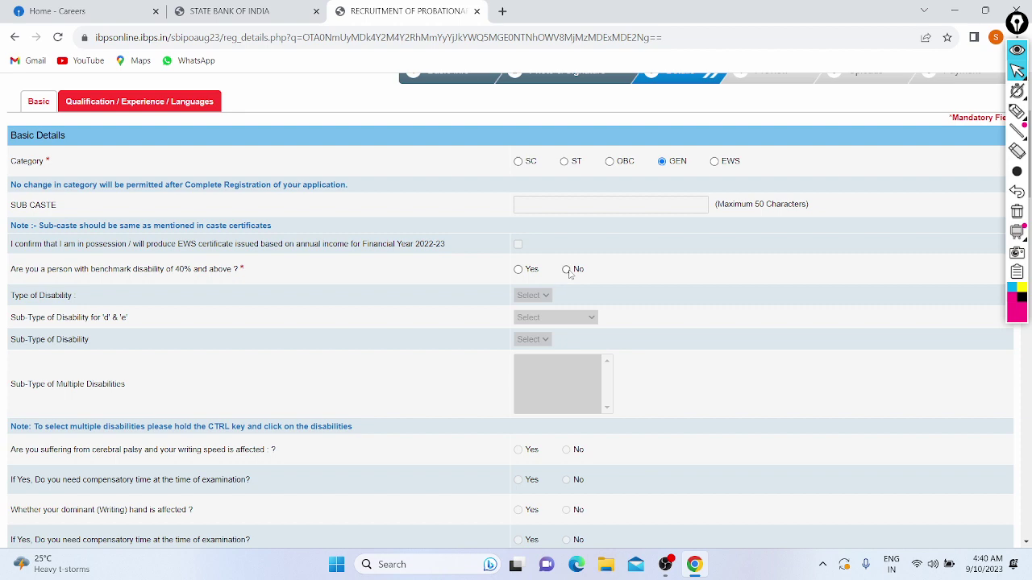
click(567, 270)
scroll(300, 312, down, 3)
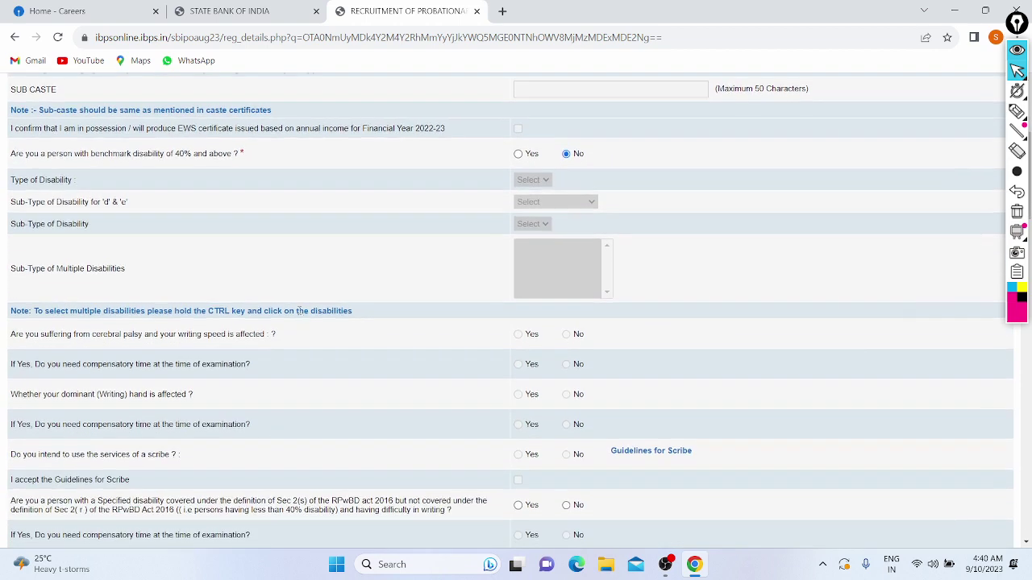
scroll(300, 313, down, 3)
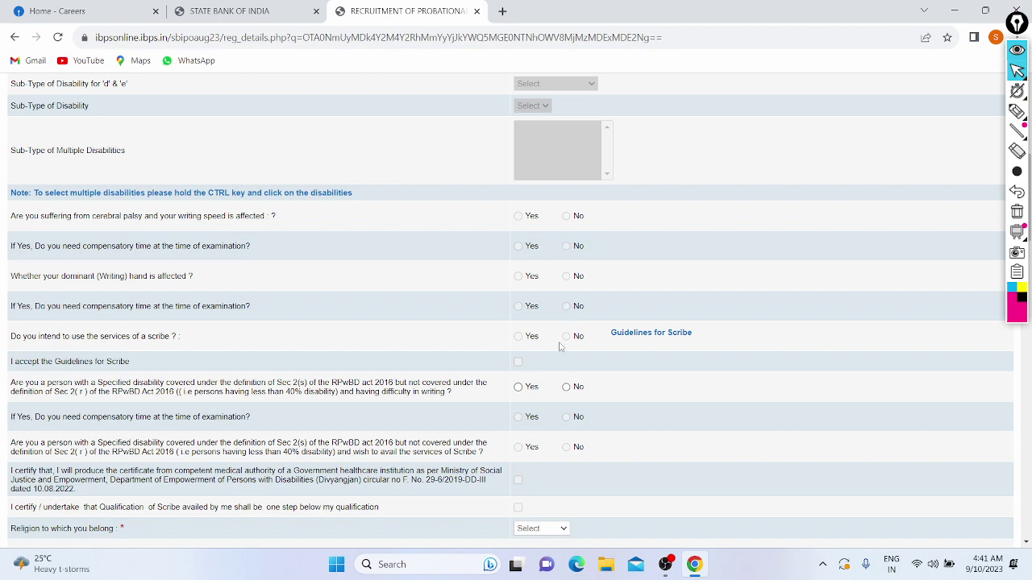
scroll(562, 347, down, 1)
scroll(562, 347, down, 1)
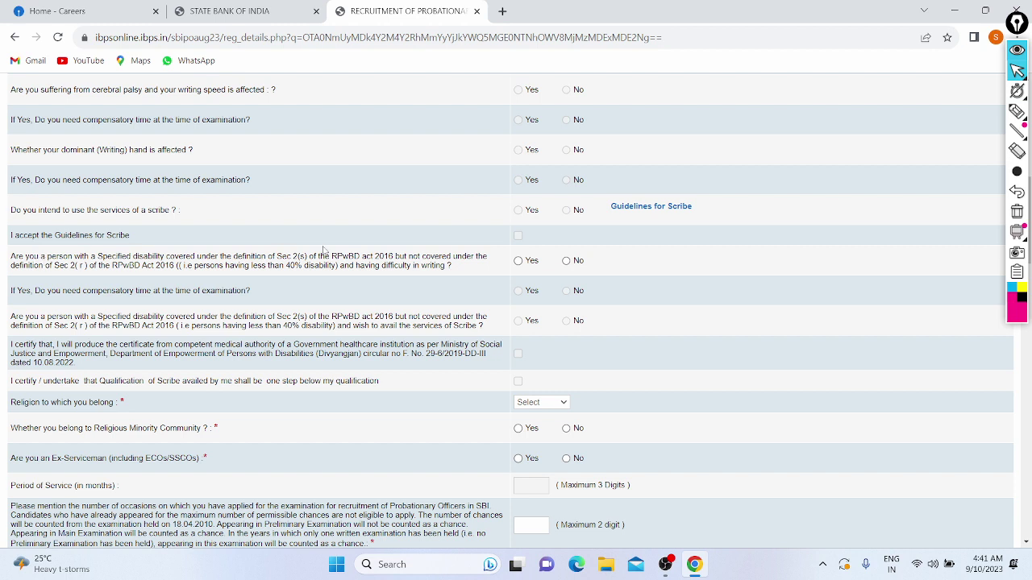
click(566, 260)
scroll(381, 314, down, 2)
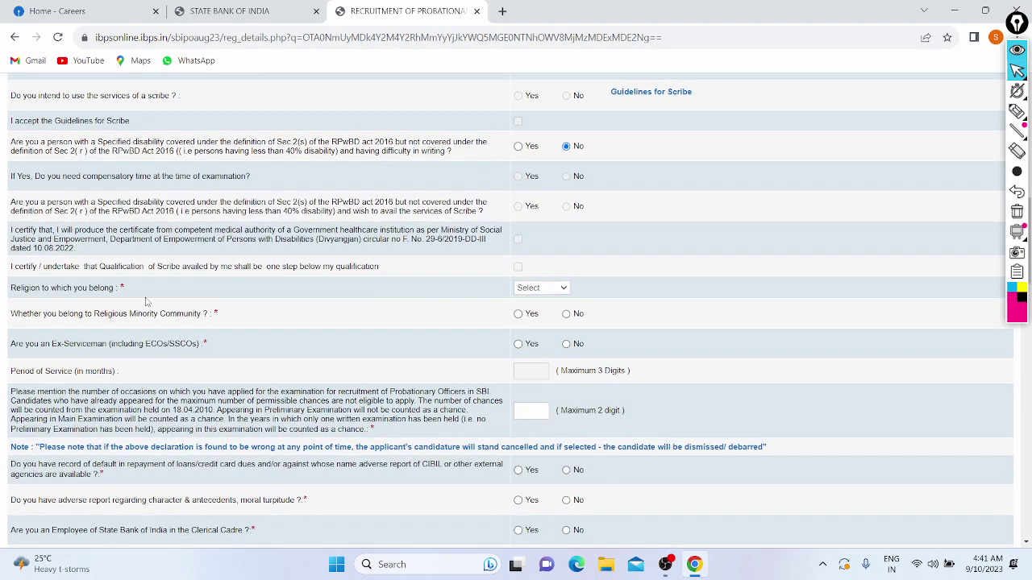
click(548, 287)
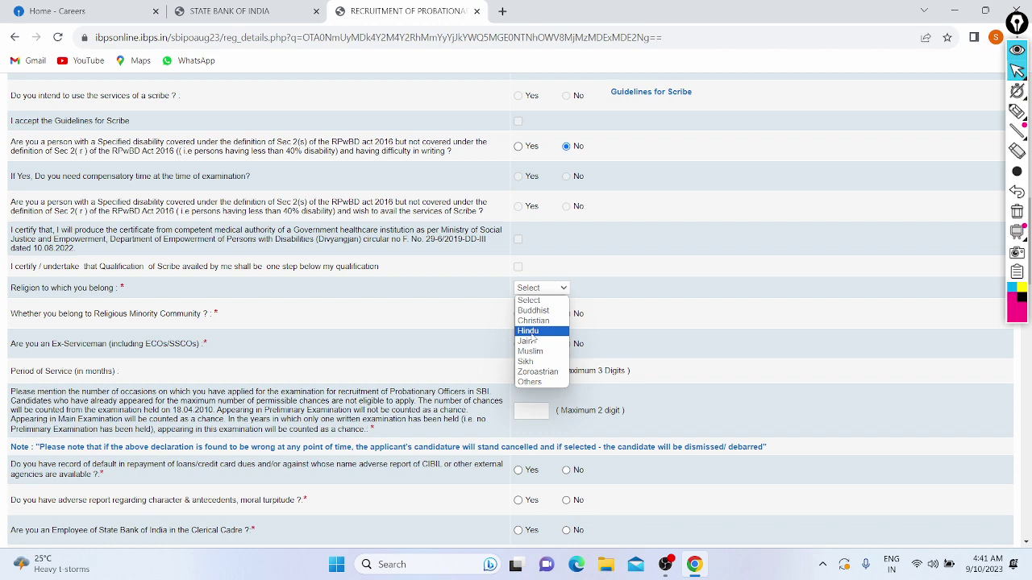
Choose Hindu as religion and answer No to Religious Minority Community and Ex-Serviceman.
click(531, 333)
scroll(378, 327, down, 1)
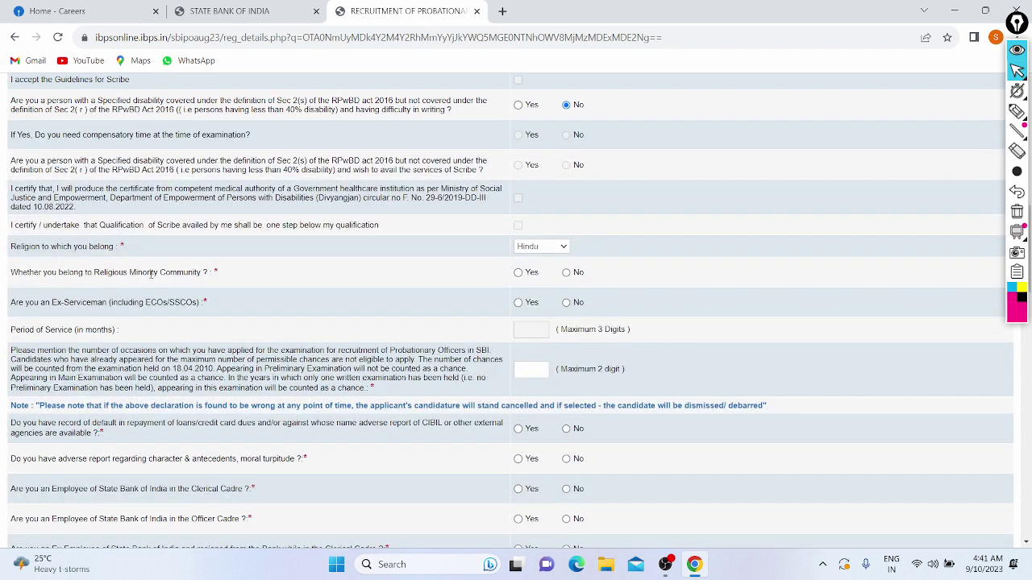
click(567, 273)
click(567, 304)
scroll(435, 319, down, 1)
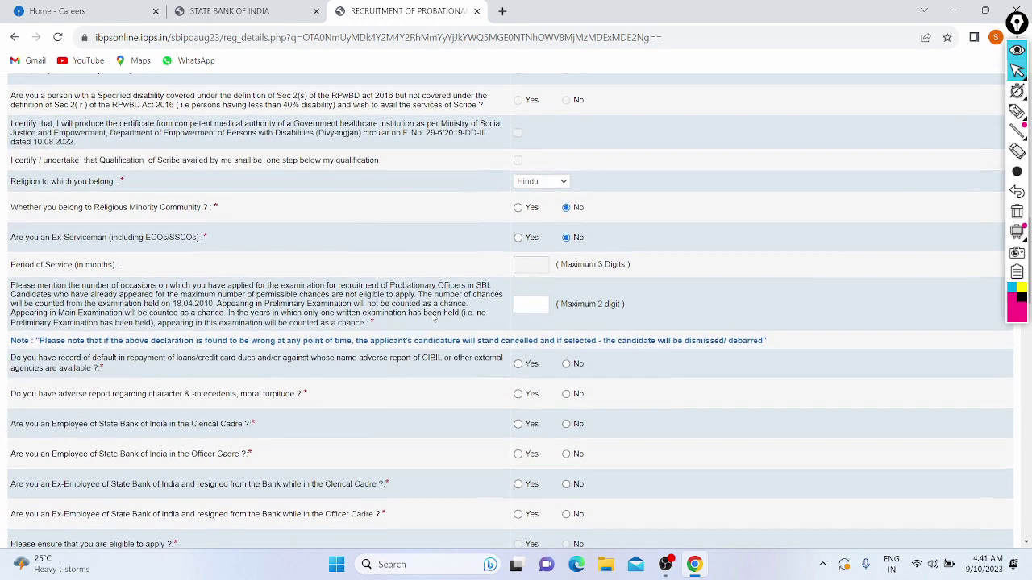
scroll(459, 278, down, 1)
scroll(461, 272, down, 1)
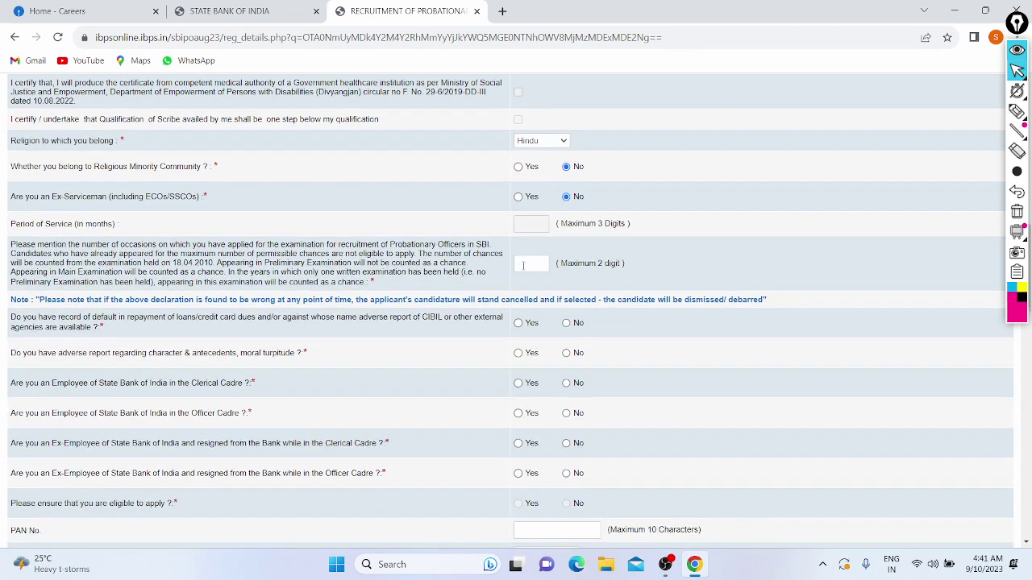
scroll(193, 245, down, 1)
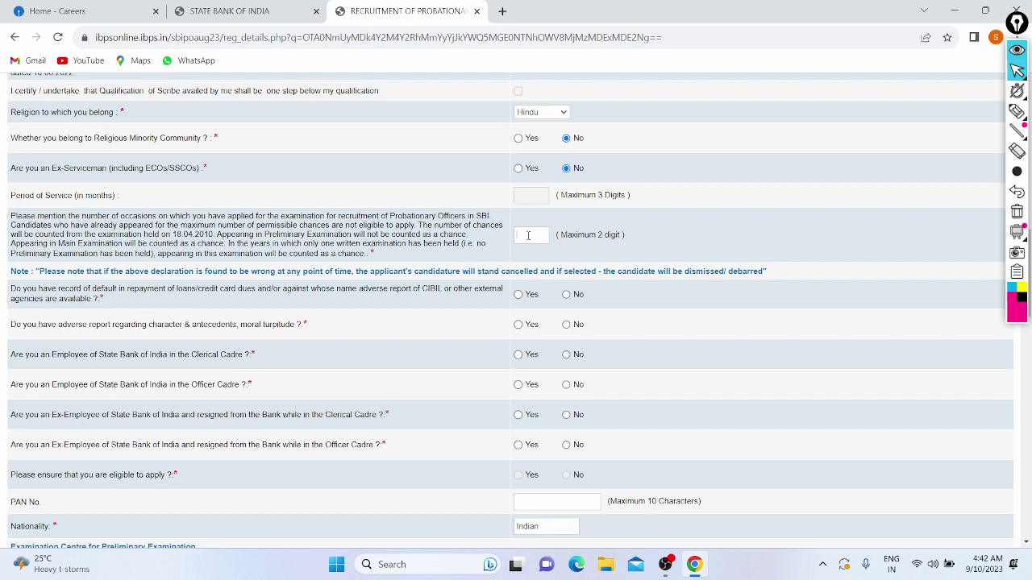
Enter 0 in the 'Maximum 2 digit' attempts box, clearing the mistyped 9, 1, 12 and 20.
scroll(414, 239, down, 1)
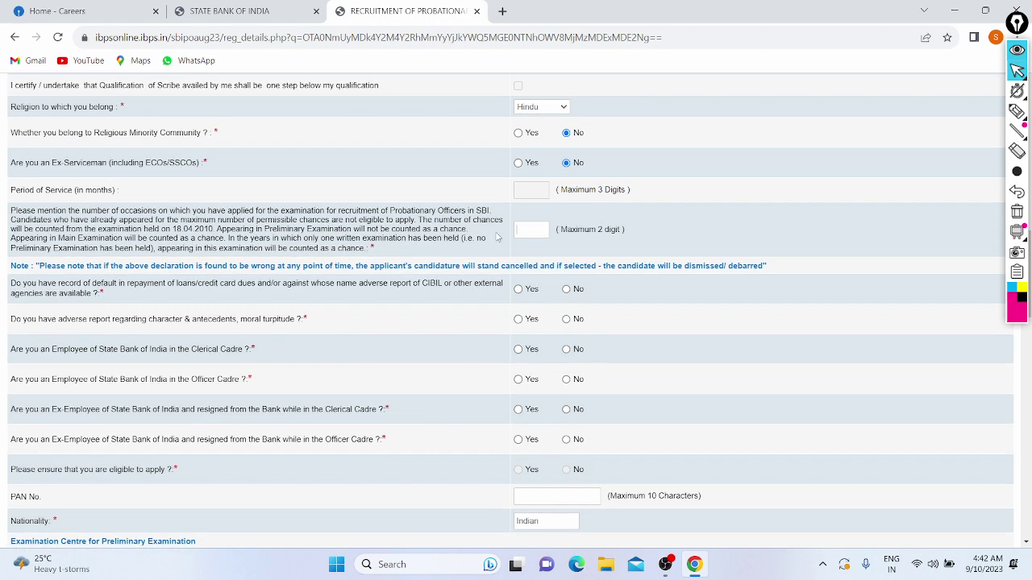
text(0)
click(539, 229)
key(BackSpace)
text(9)
key(BackSpace)
text(1)
key(BackSpace)
key(BackSpace)
text(12)
key(BackSpace)
text(2)
key(BackSpace)
key(BackSpace)
text(20)
click(524, 226)
text(0)
scroll(361, 263, down, 1)
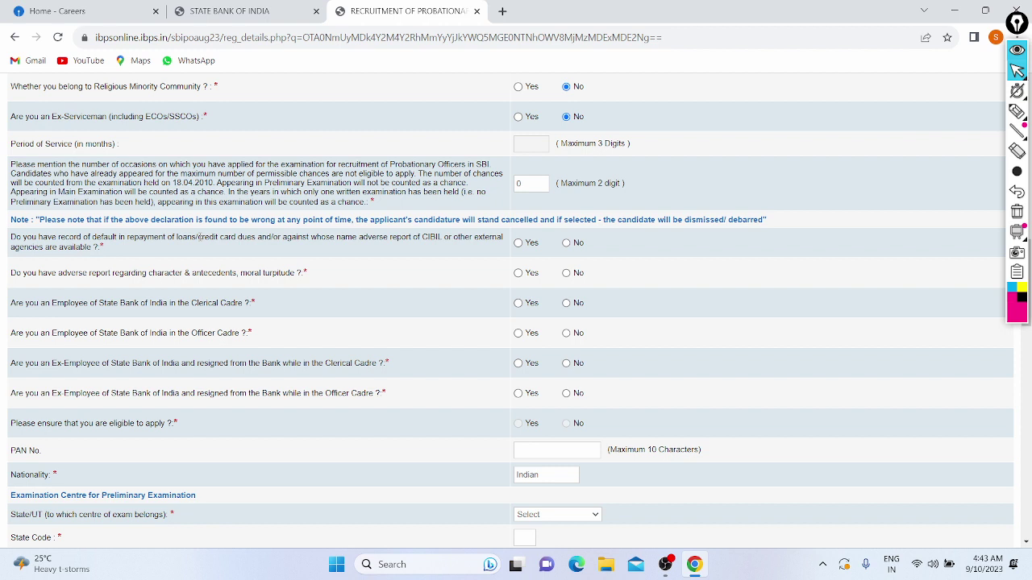
Answer No to the loan-default, moral-turpitude, and SBI clerical/officer employee and ex-employee questions.
click(567, 243)
click(567, 273)
click(566, 303)
scroll(349, 305, down, 1)
click(566, 307)
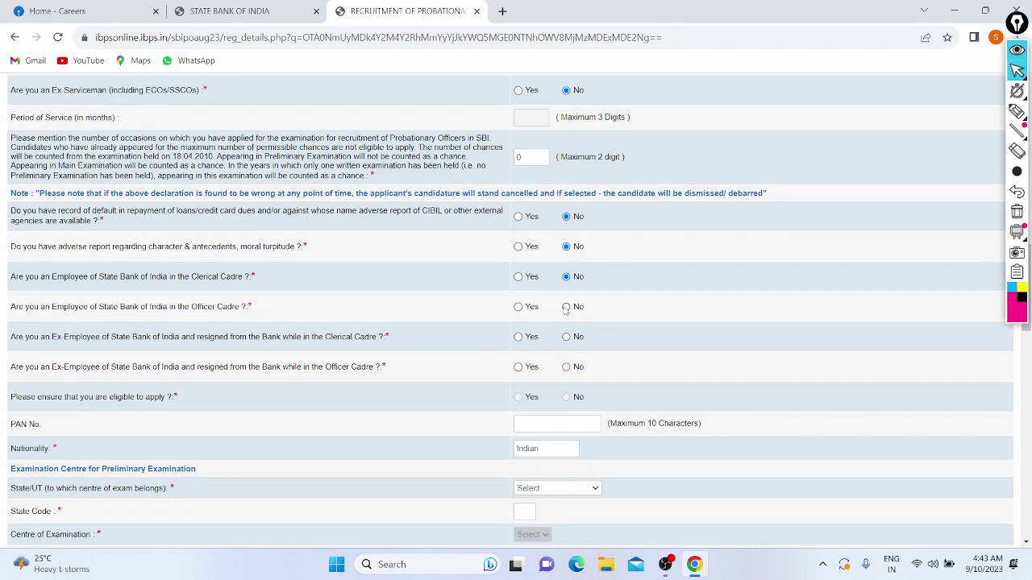
scroll(401, 318, down, 1)
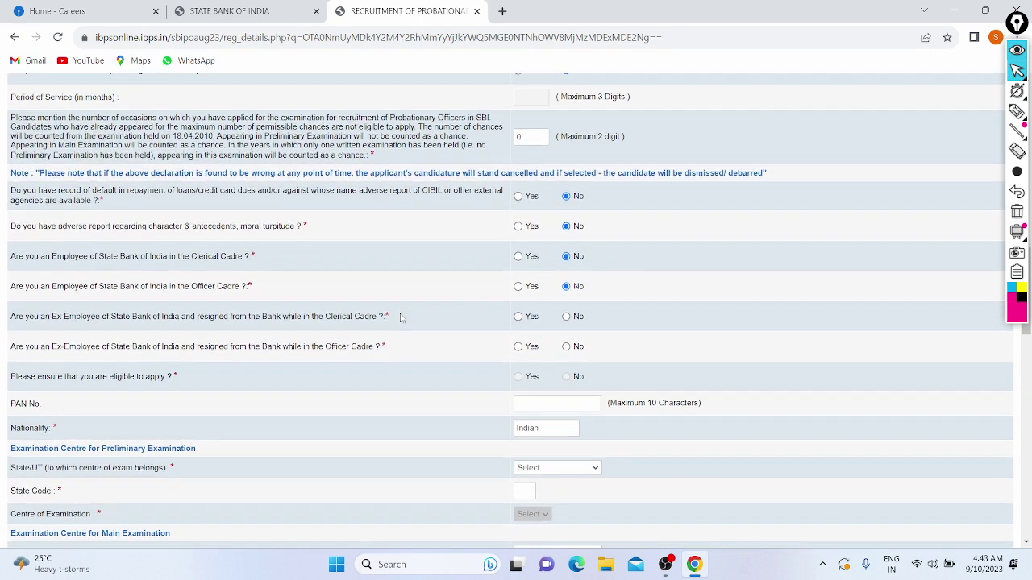
click(566, 316)
click(566, 347)
Enter the applicant's PAN number in the PAN No field.
scroll(566, 353, down, 1)
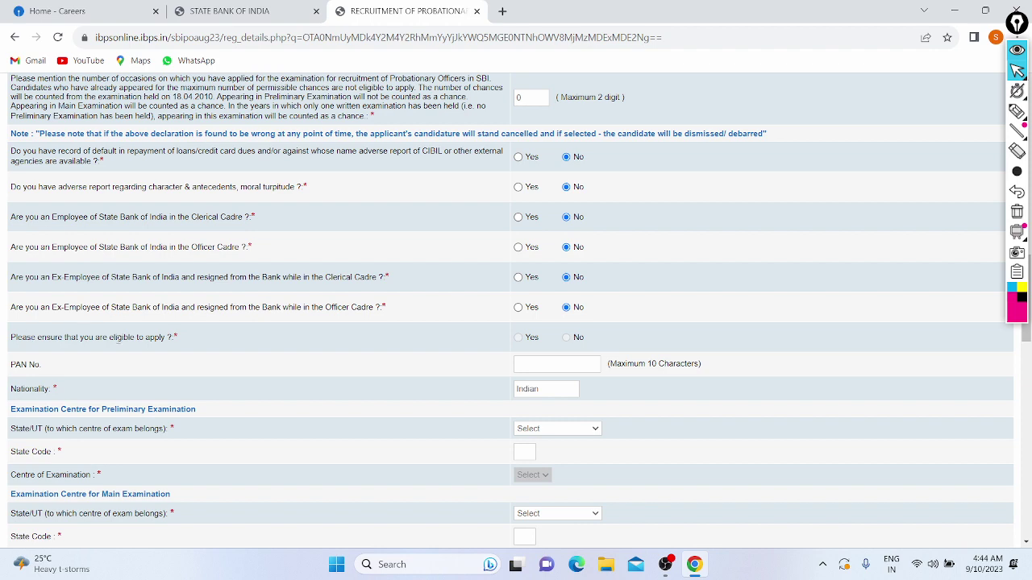
scroll(572, 349, down, 2)
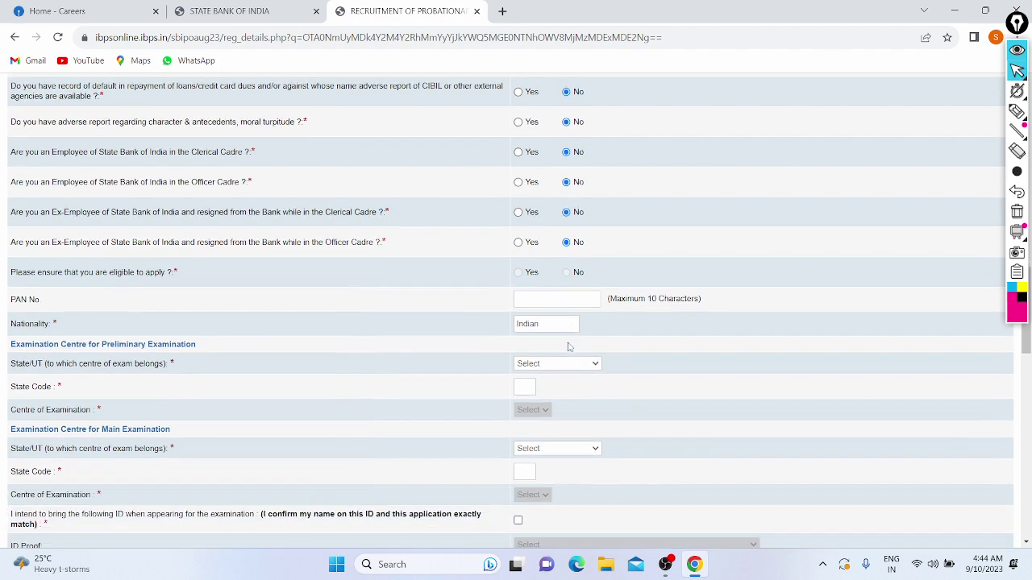
click(523, 288)
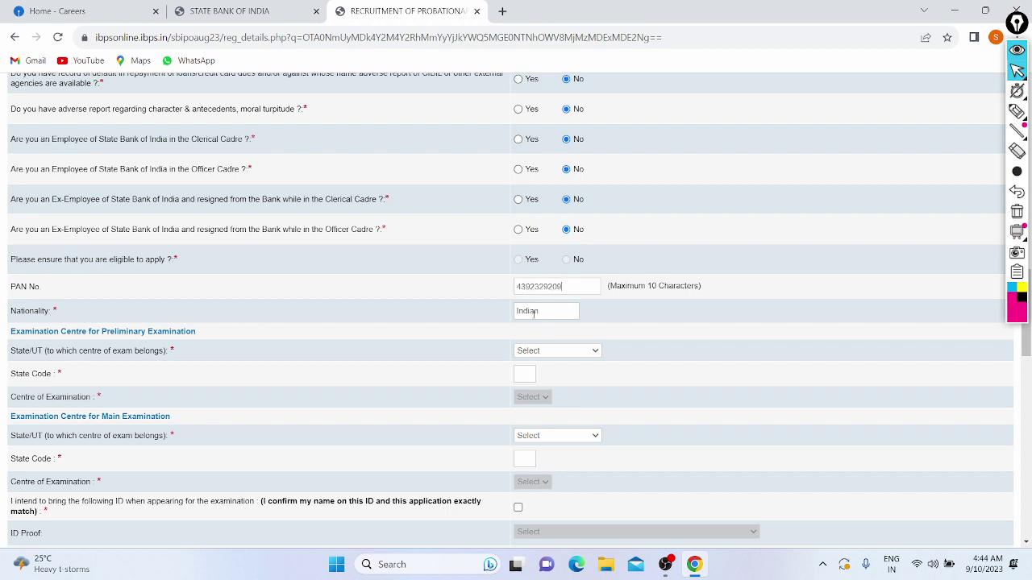
scroll(451, 327, down, 1)
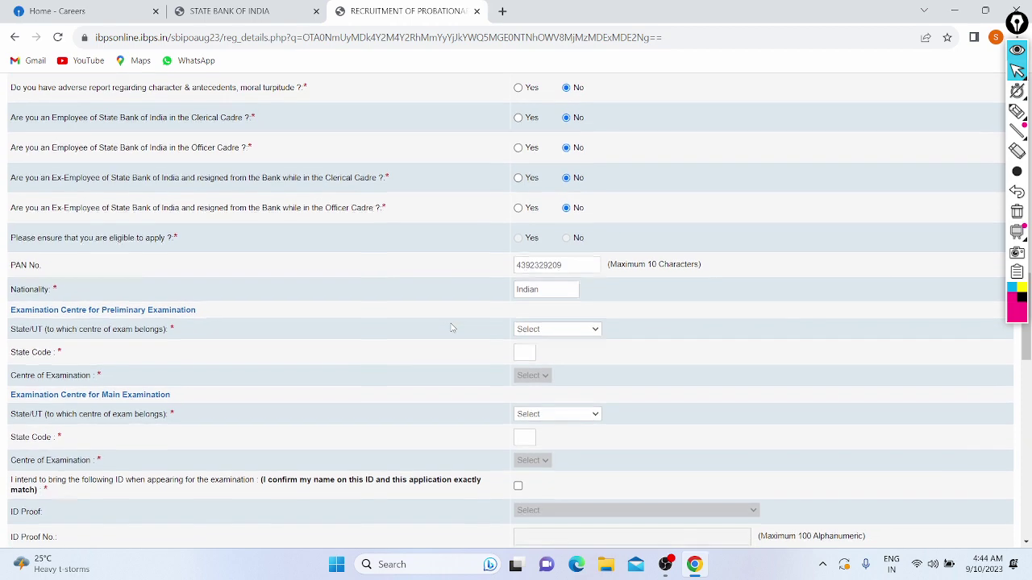
scroll(105, 326, down, 1)
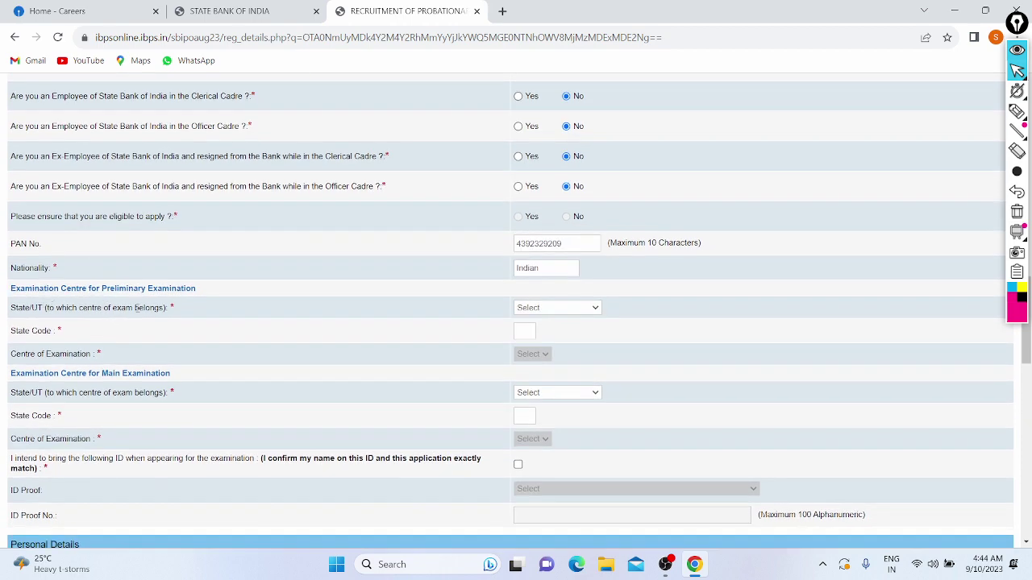
Choose Delhi-NCR as the preliminary State/UT and Delhi & New Delhi (All NCR cities) as its centre.
click(525, 311)
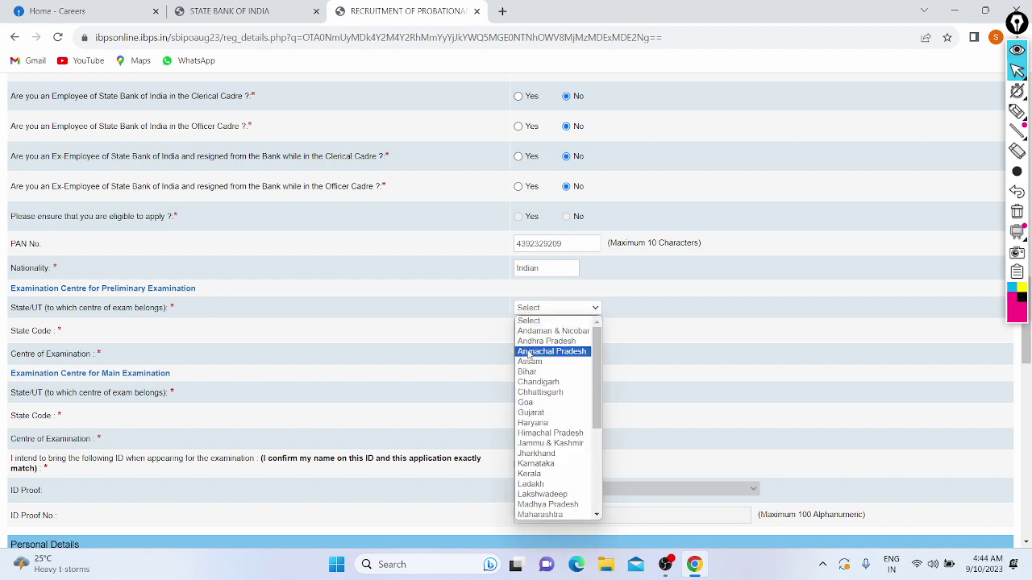
scroll(530, 367, down, 3)
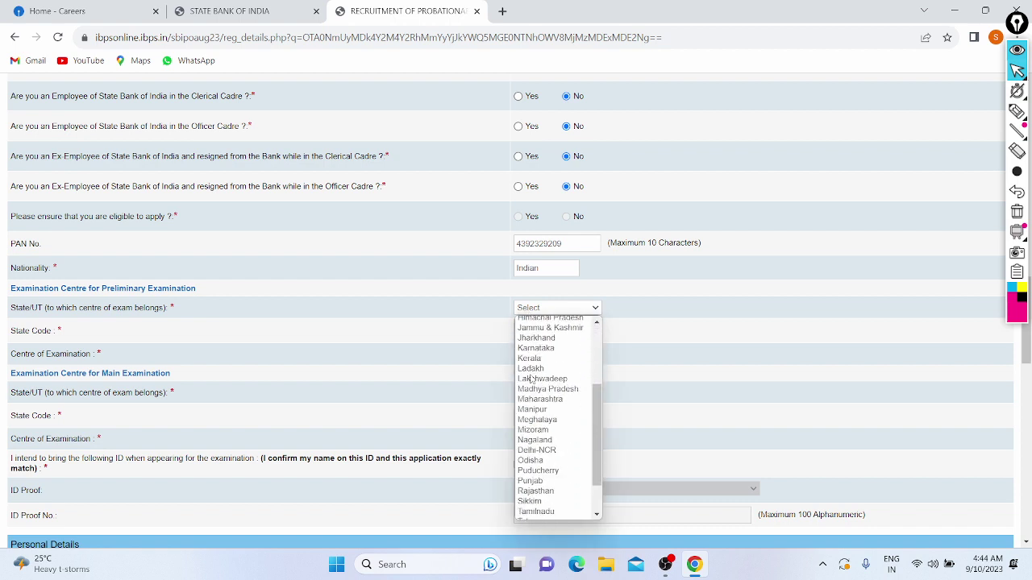
scroll(530, 377, down, 1)
click(531, 427)
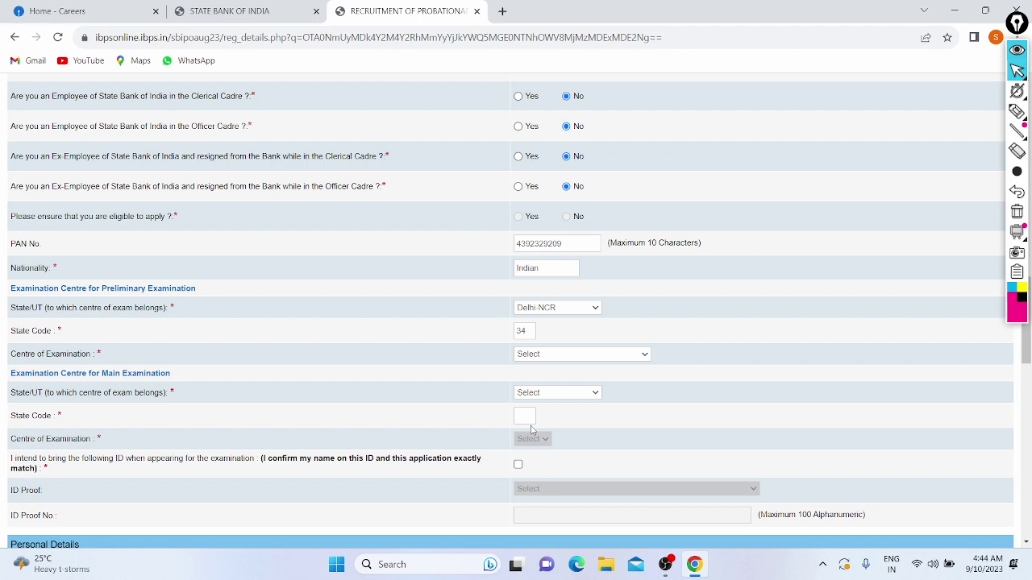
click(540, 308)
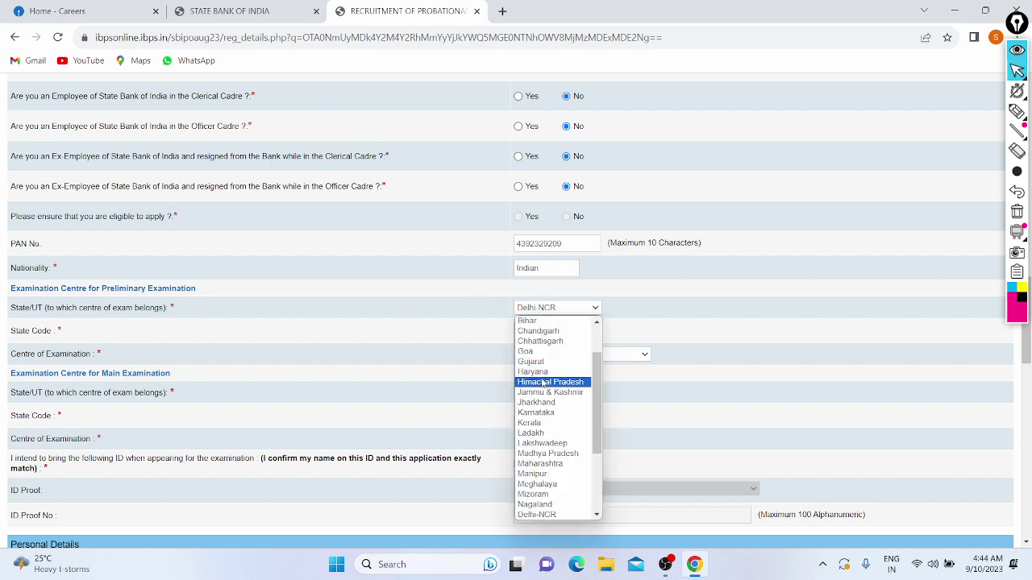
scroll(545, 439, down, 3)
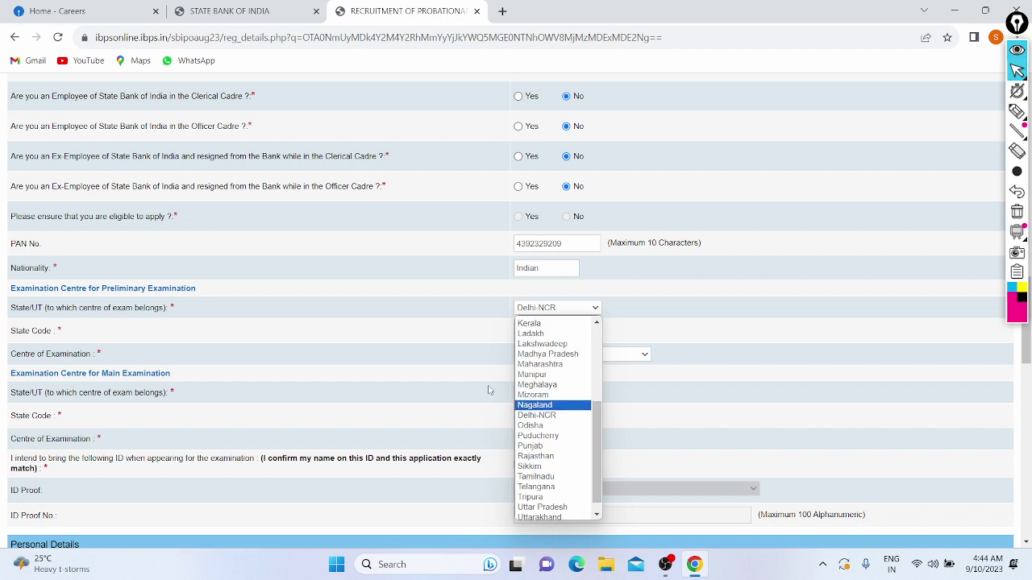
click(373, 348)
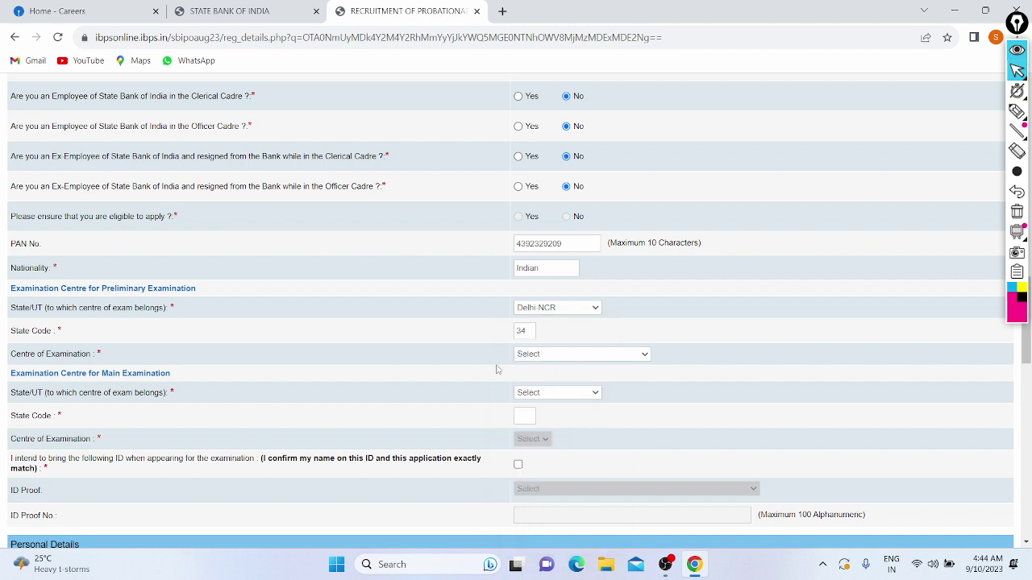
click(534, 354)
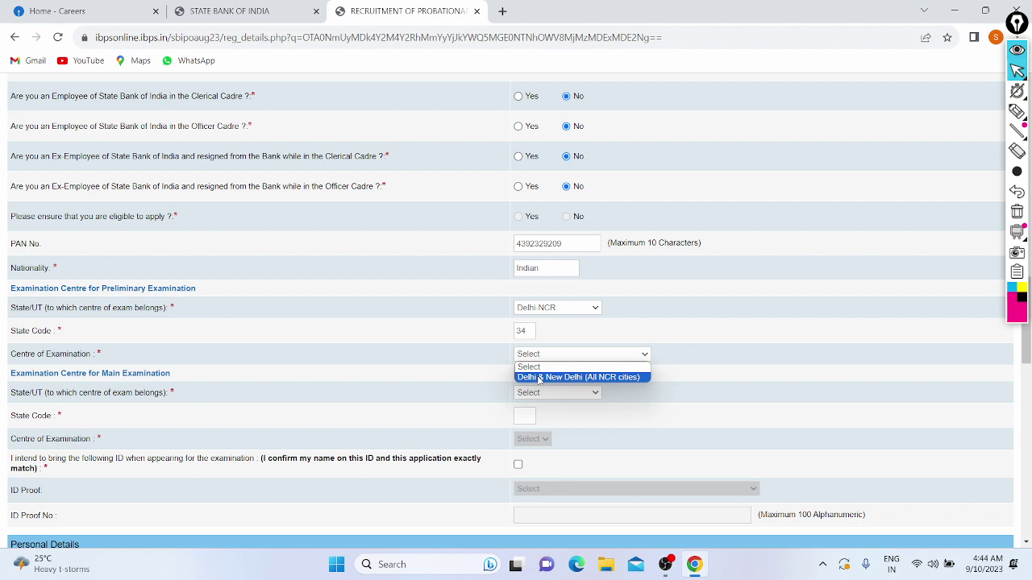
click(539, 378)
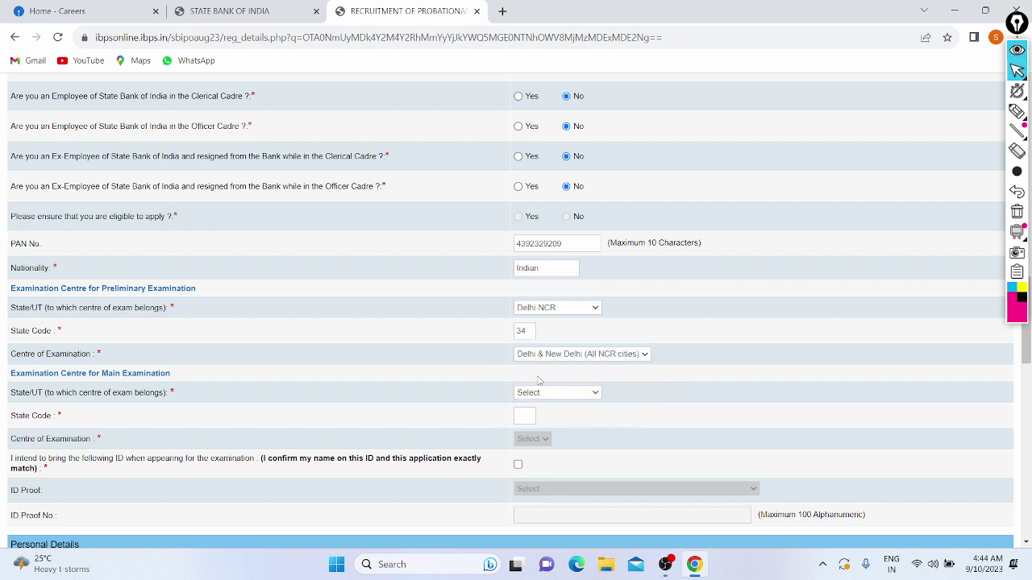
scroll(442, 353, down, 1)
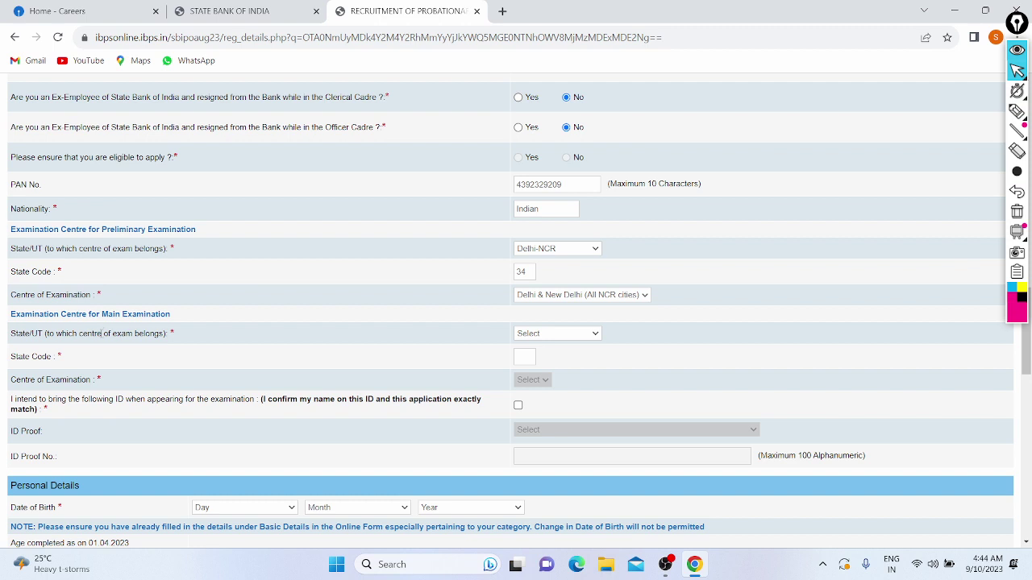
scroll(103, 311, up, 4)
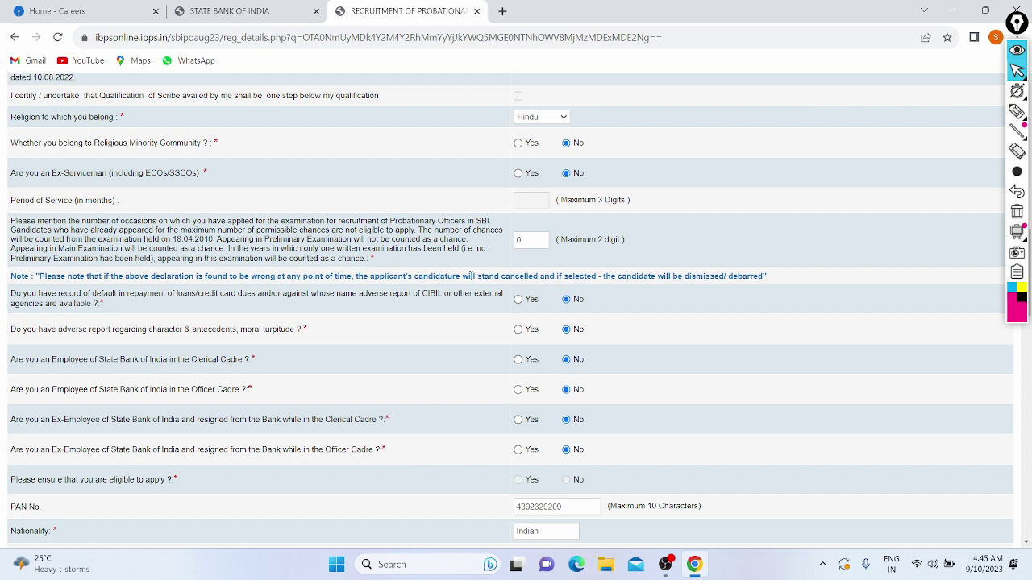
click(1017, 113)
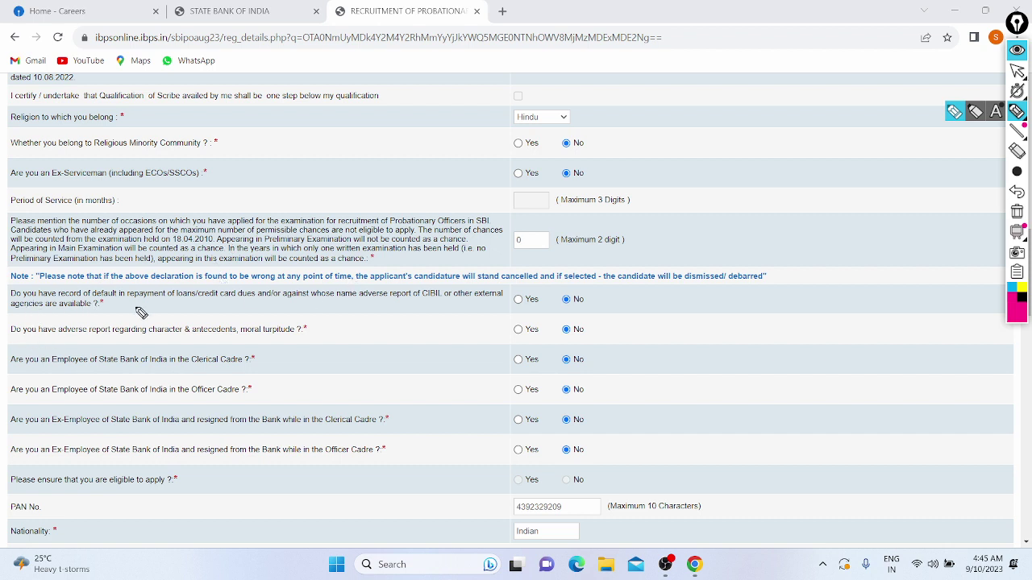
drag(141, 307, 206, 308)
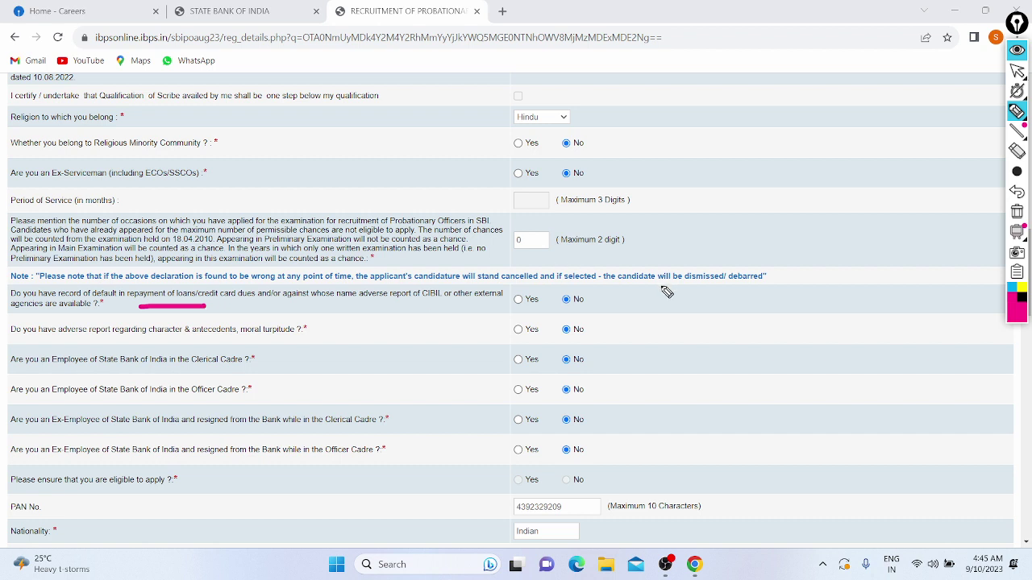
mouse_move(661, 286)
mouse_down()
mouse_move(845, 317)
mouse_move(723, 293)
mouse_up()
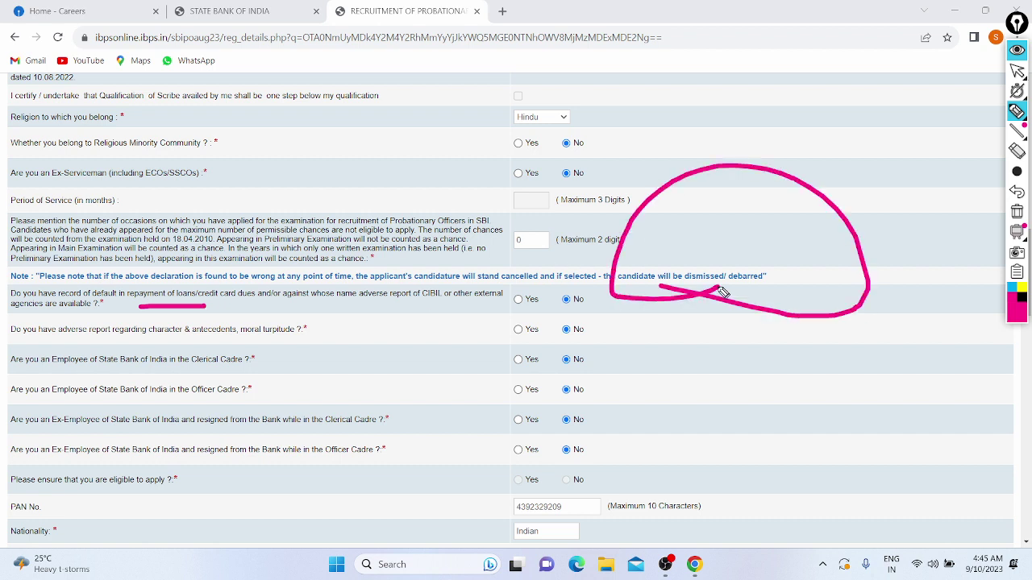
click(1017, 192)
click(1018, 193)
click(1017, 71)
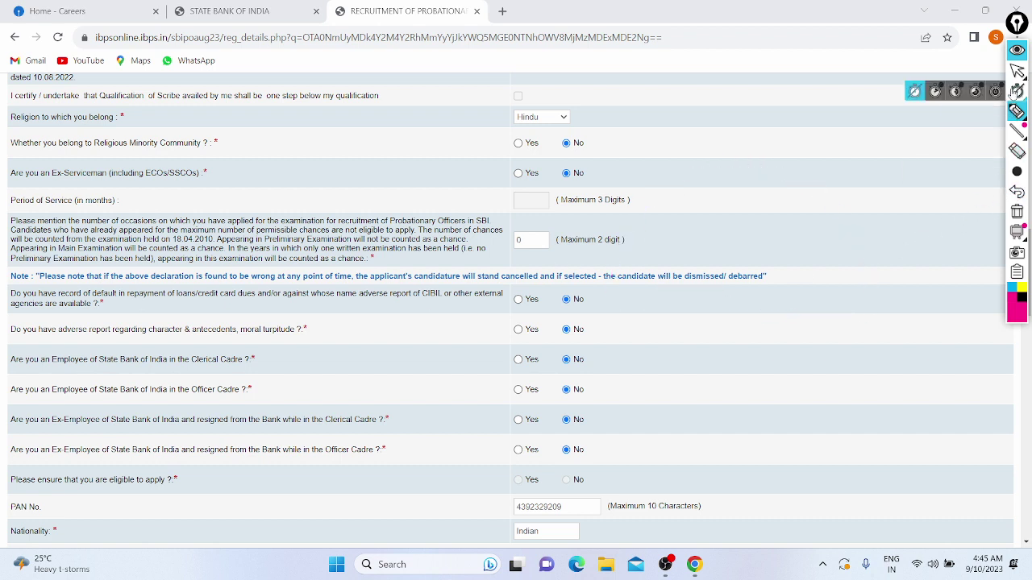
scroll(619, 232, down, 3)
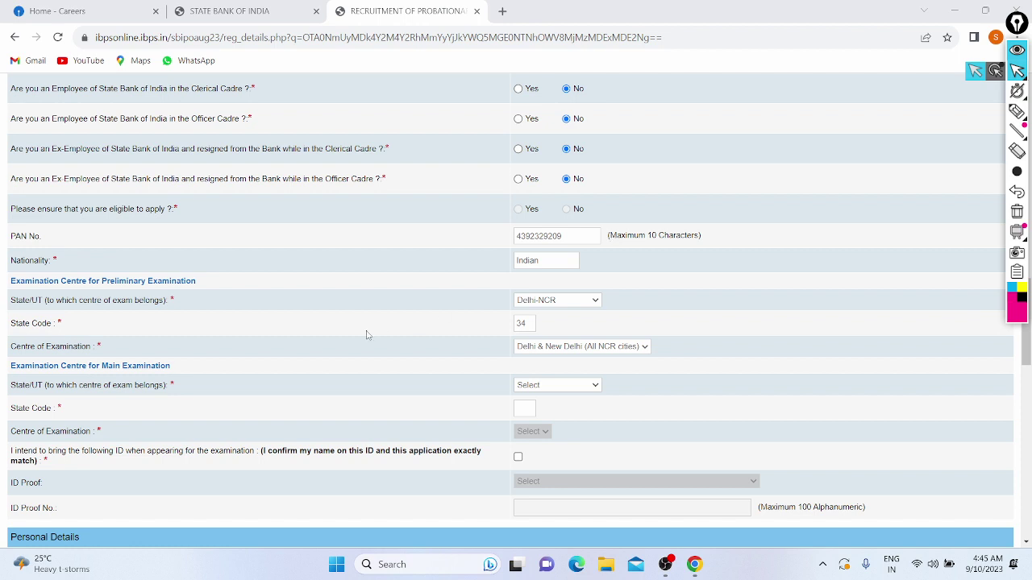
Choose Delhi-NCR as the Main Examination State/UT and Delhi & New Delhi as its centre.
scroll(364, 320, down, 1)
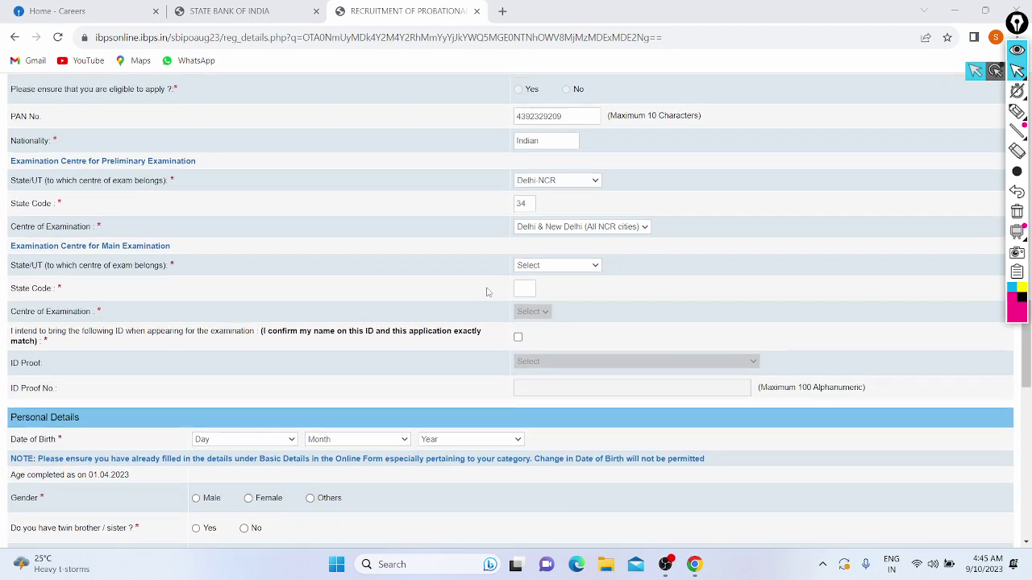
scroll(486, 292, down, 1)
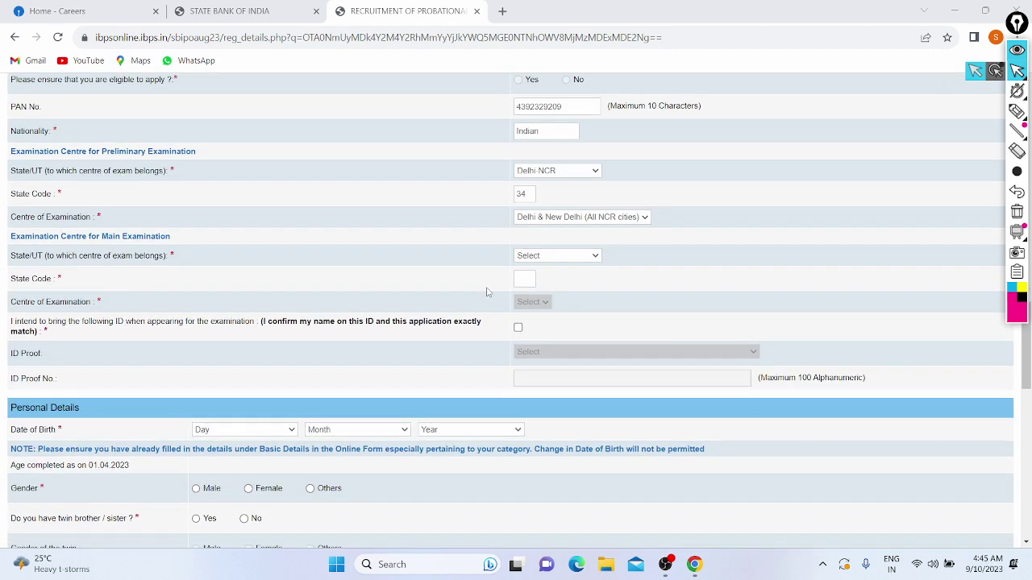
click(574, 256)
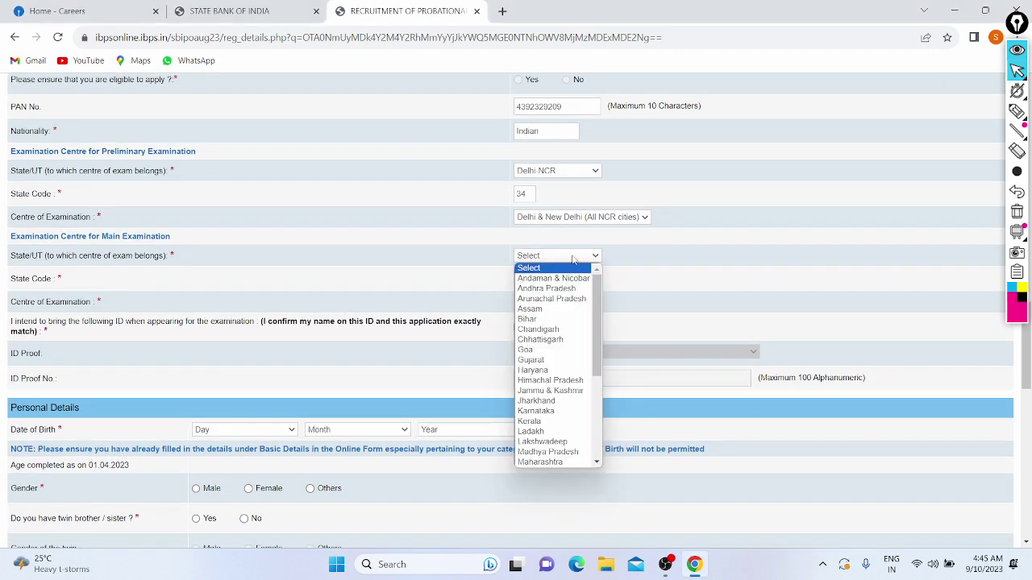
scroll(542, 359, down, 5)
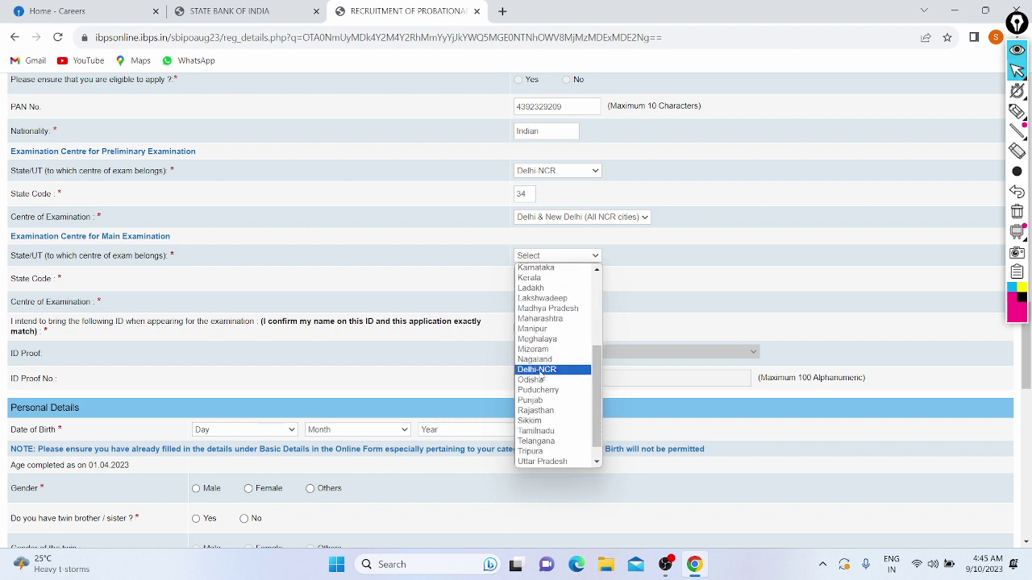
click(540, 370)
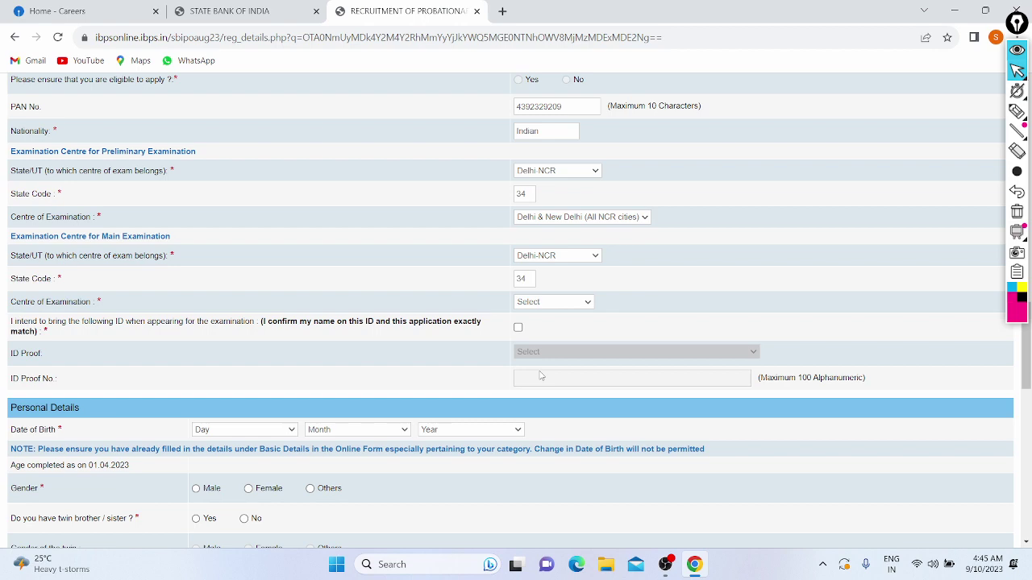
scroll(435, 357, down, 1)
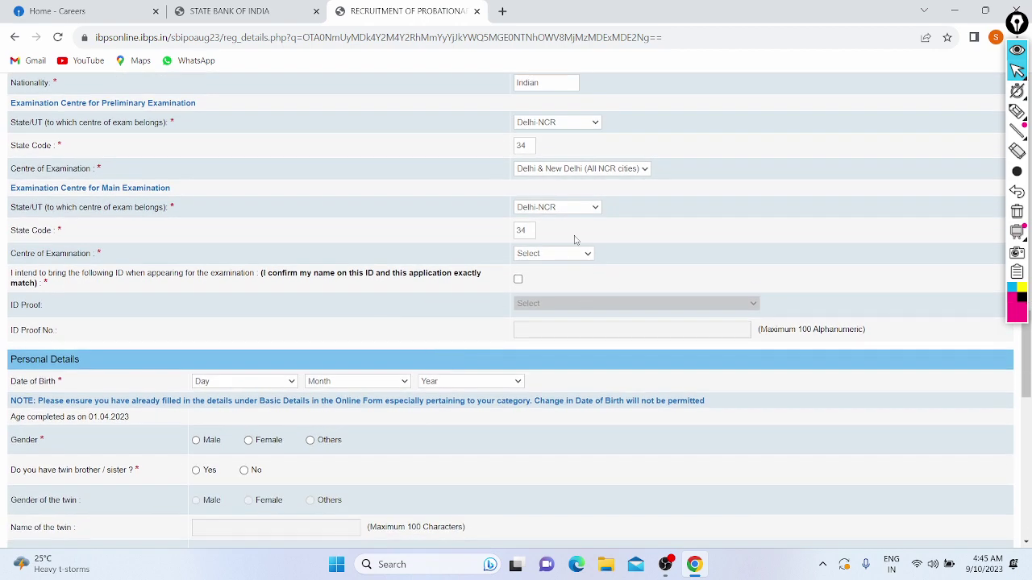
click(562, 255)
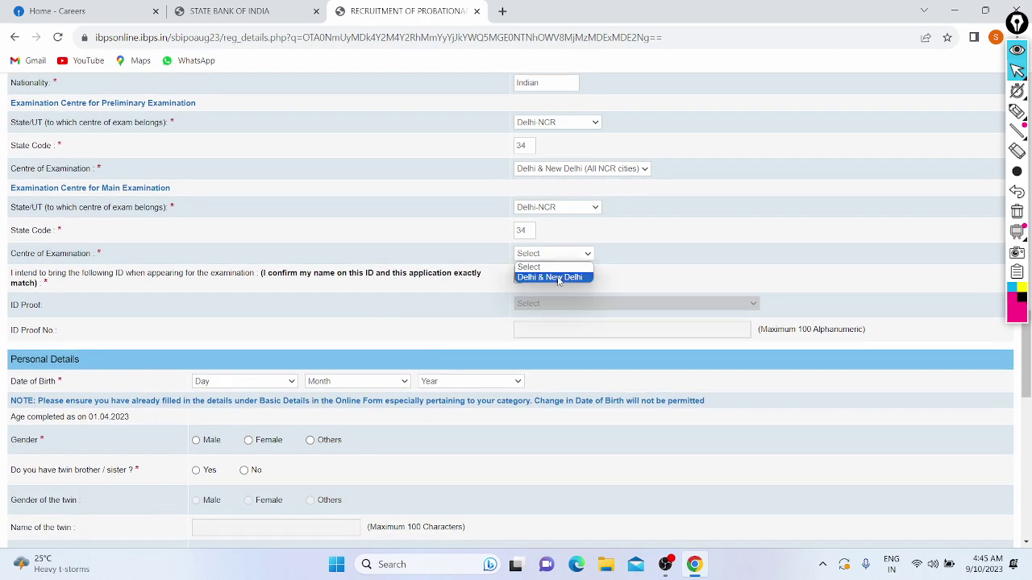
click(559, 278)
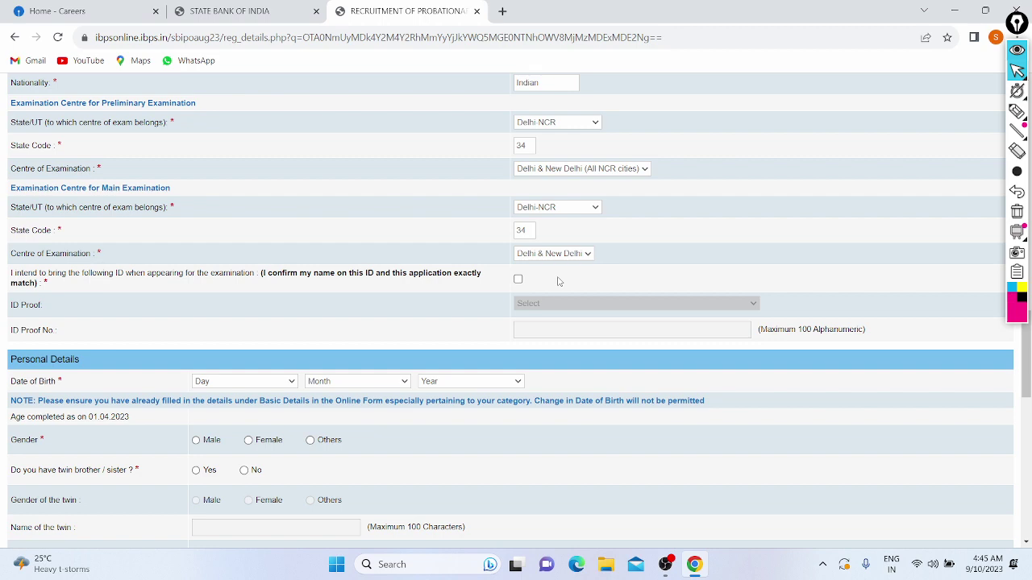
scroll(176, 277, down, 1)
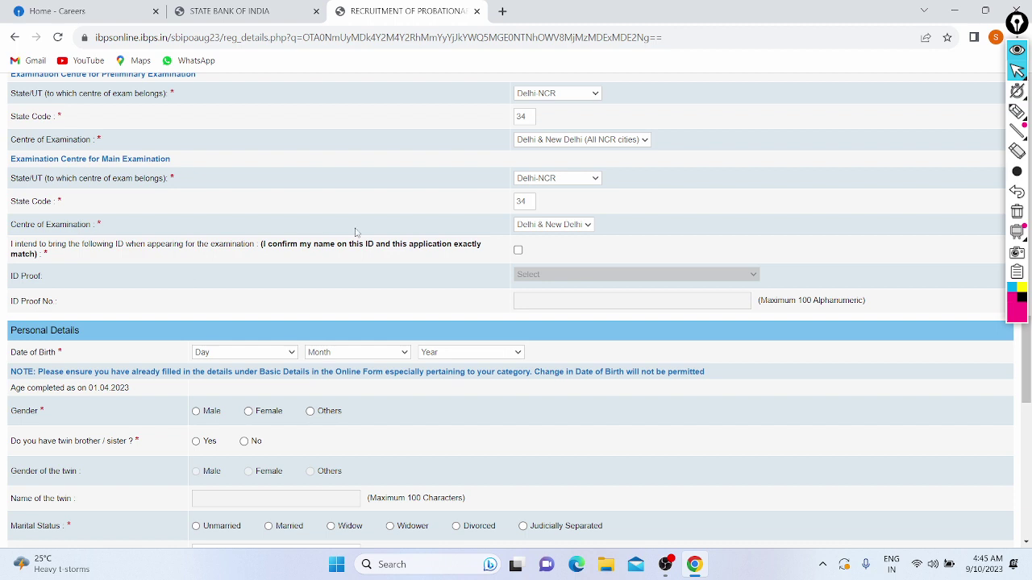
Tick the ID confirmation, choose Aadhar Card as ID proof, and enter the Aadhar number.
click(518, 251)
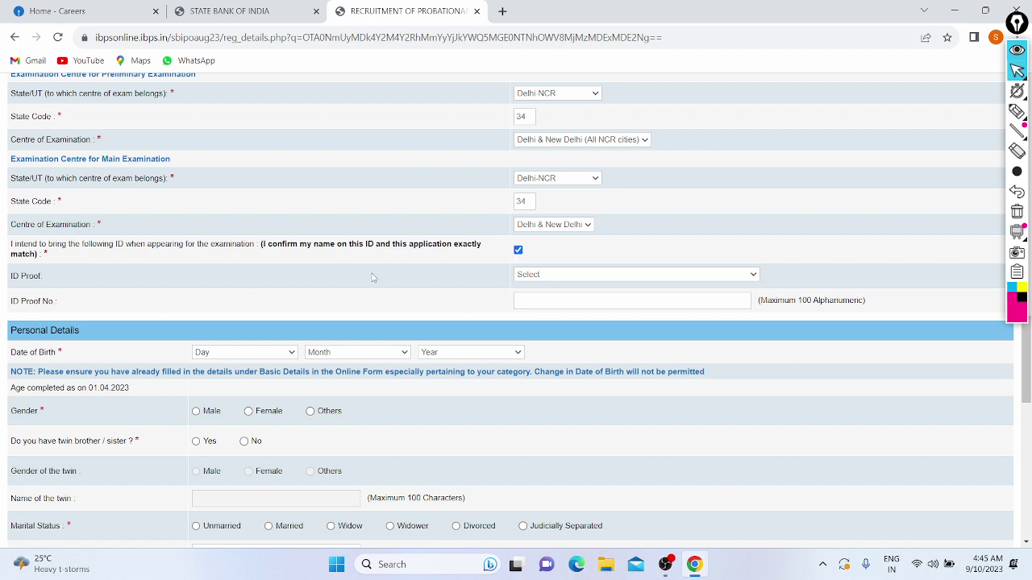
scroll(374, 277, down, 1)
click(541, 268)
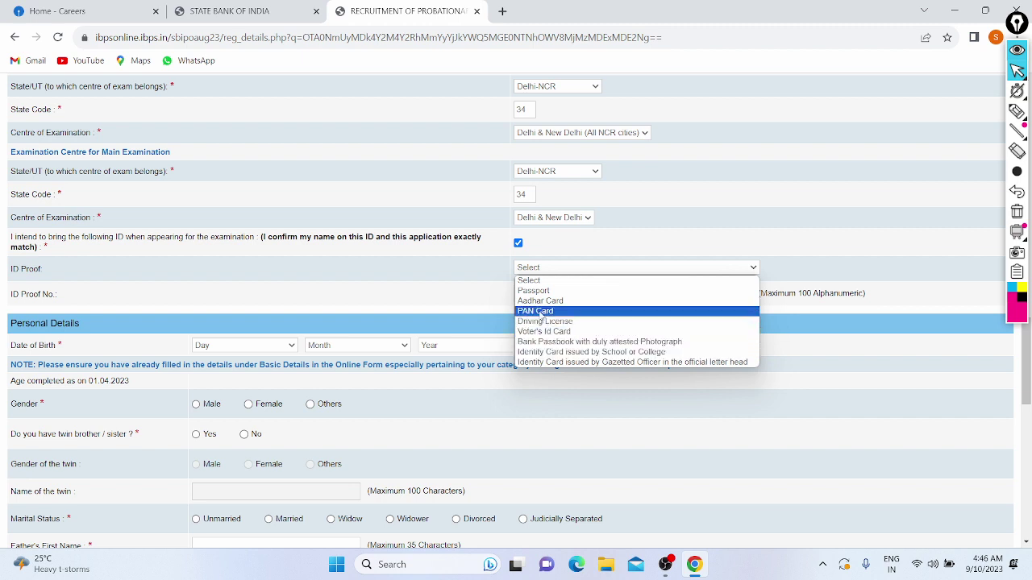
click(540, 300)
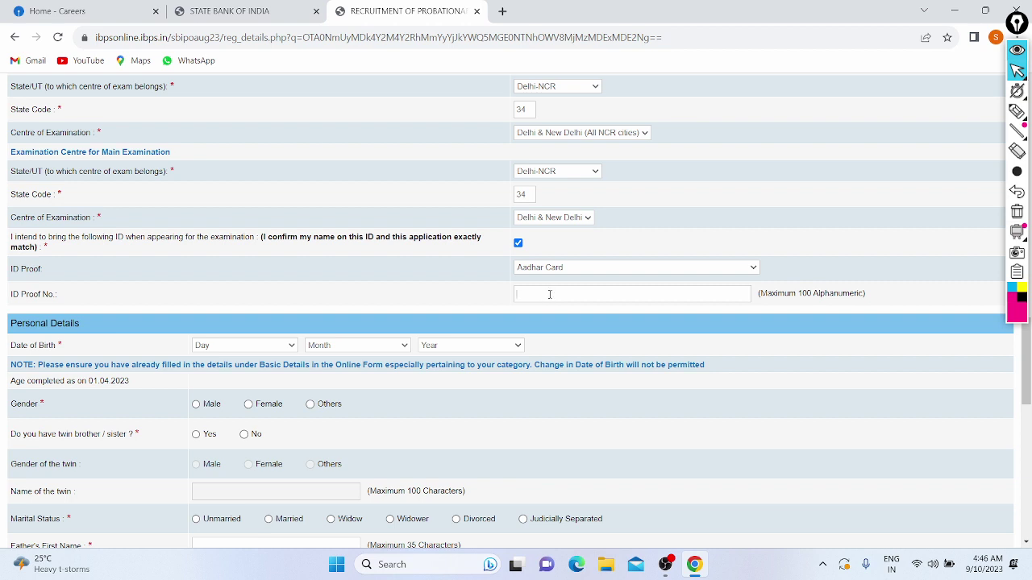
scroll(374, 339, down, 3)
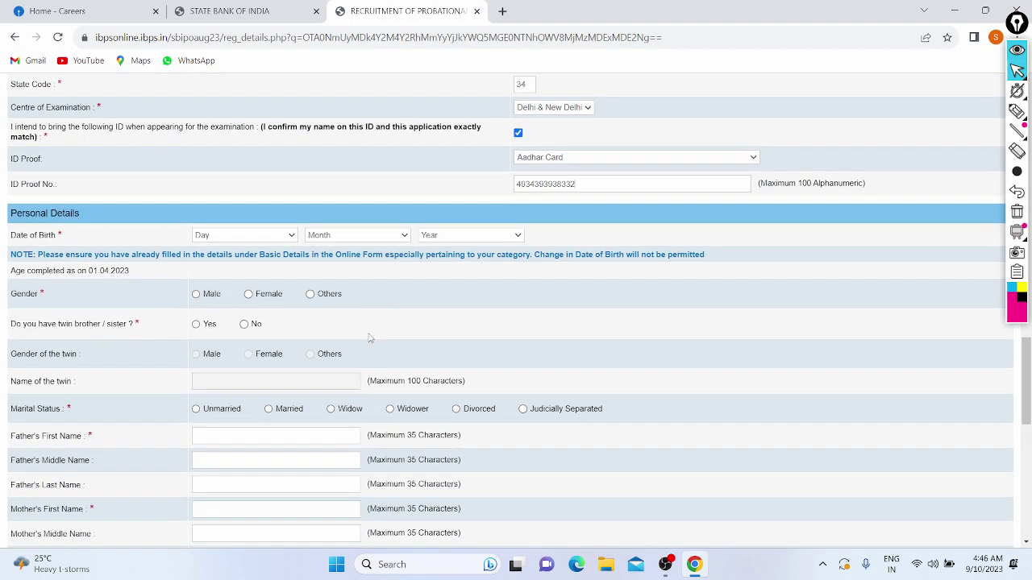
Pick Day 28, Month October and Year 2001 in the Date of Birth dropdowns.
click(224, 239)
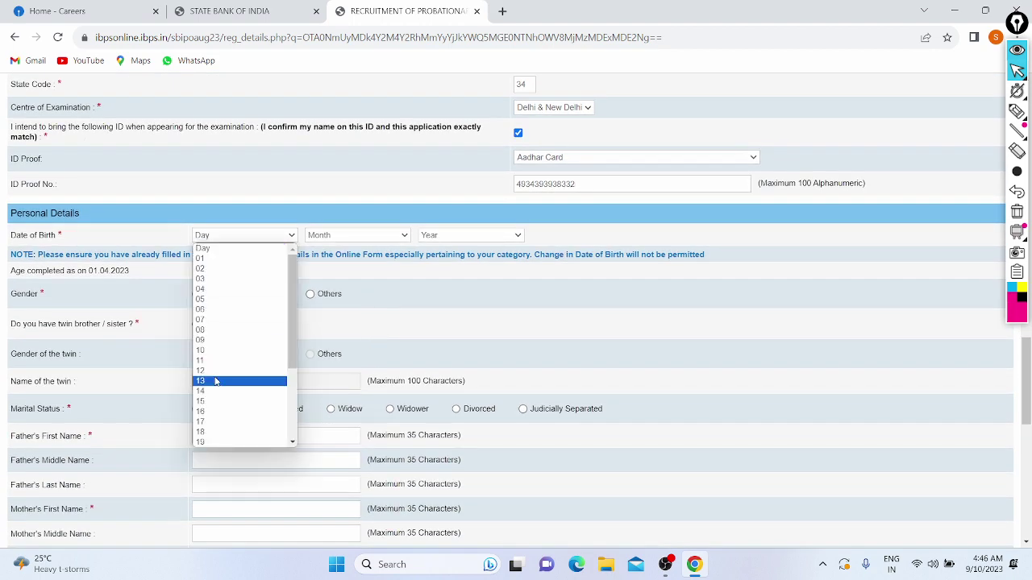
scroll(215, 381, down, 2)
click(208, 413)
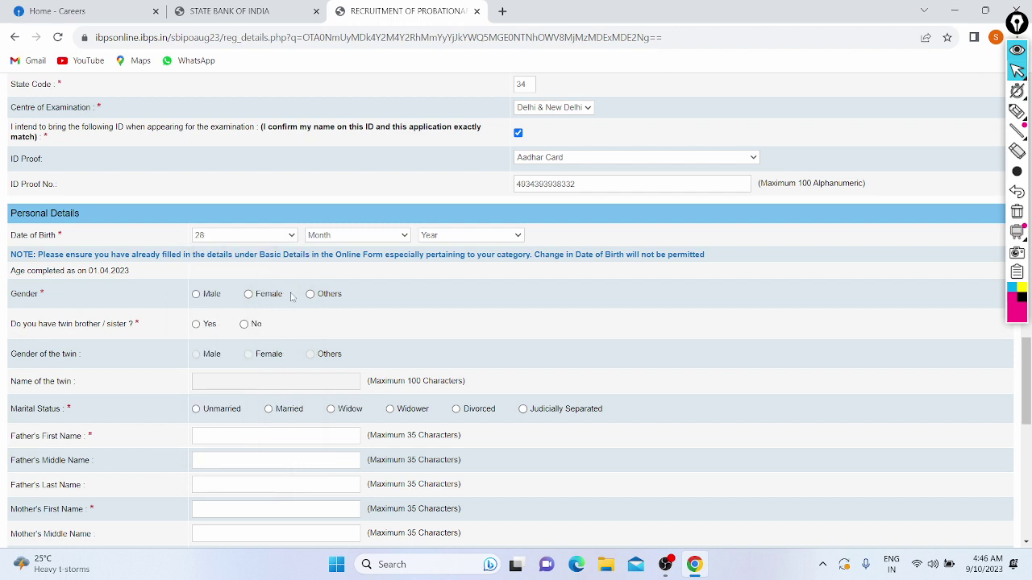
click(319, 235)
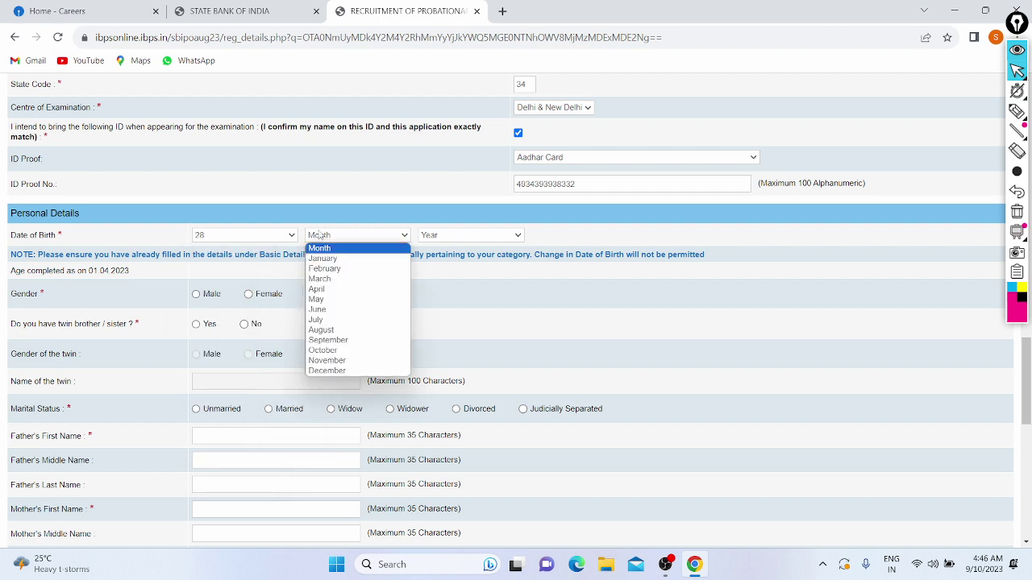
click(319, 351)
click(455, 238)
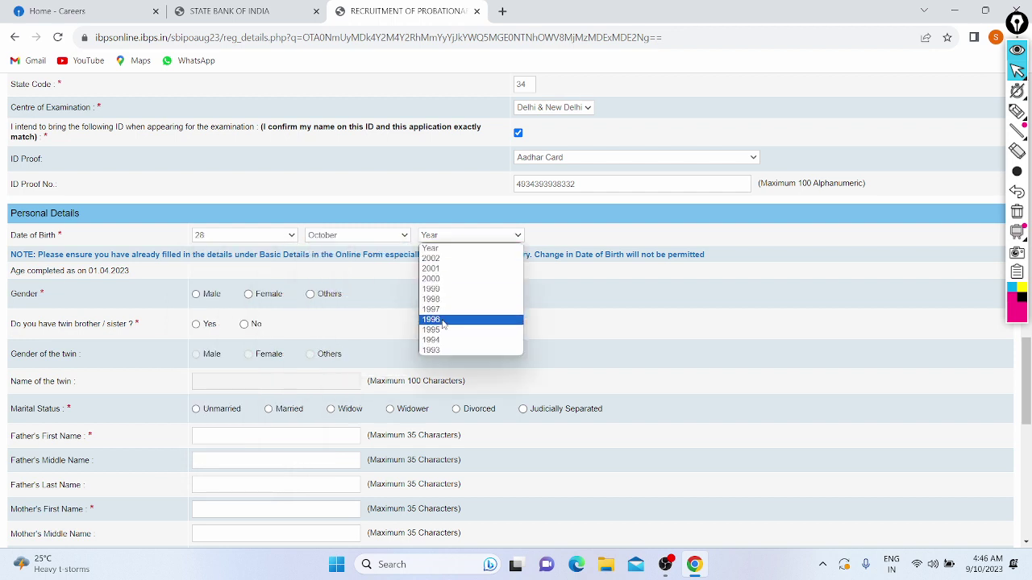
click(439, 267)
scroll(250, 295, down, 1)
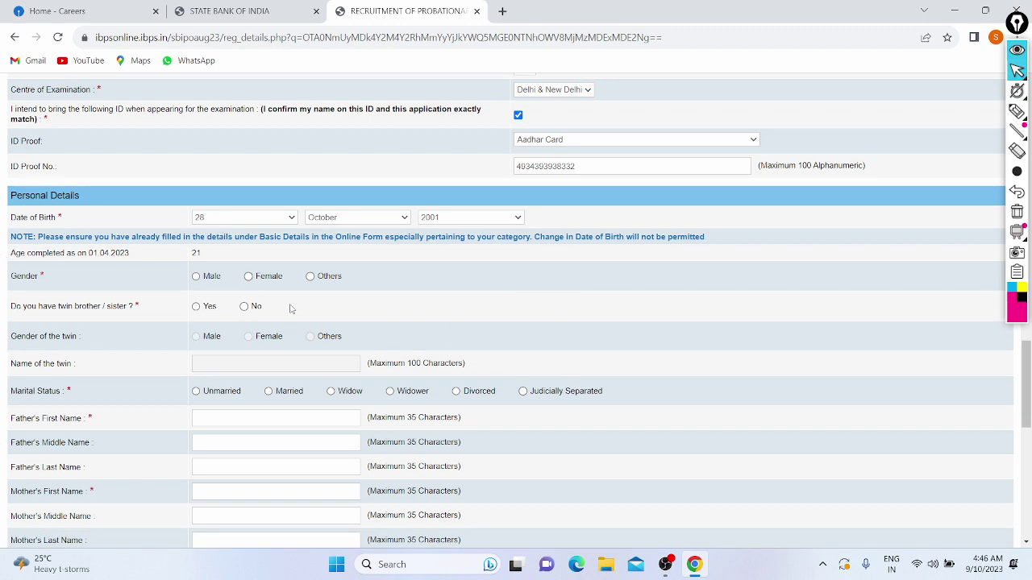
Select Male, No for twin, and Unmarried, then enter the father's first name.
click(197, 276)
click(244, 306)
scroll(150, 313, down, 1)
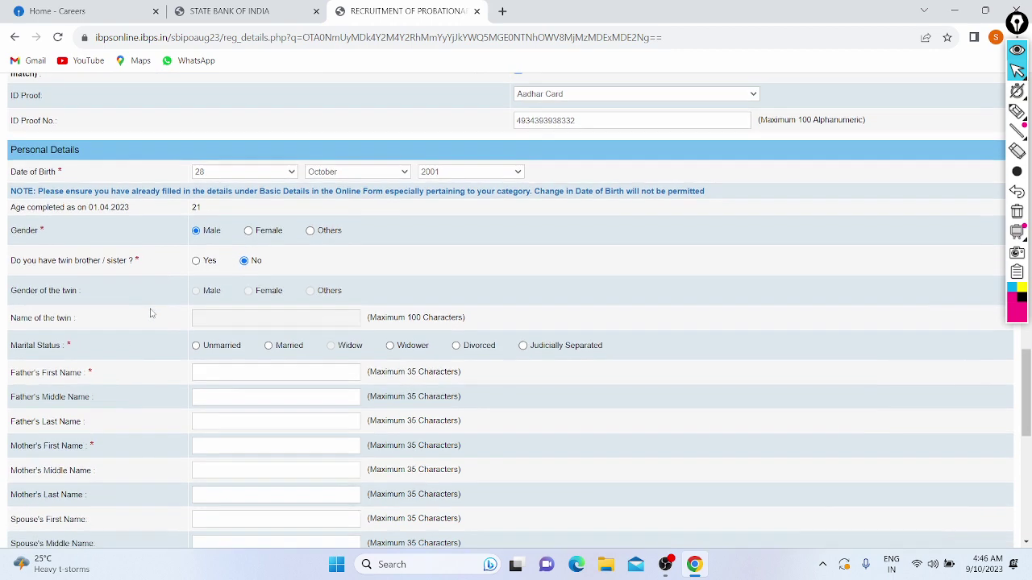
scroll(299, 296, down, 1)
scroll(300, 295, down, 1)
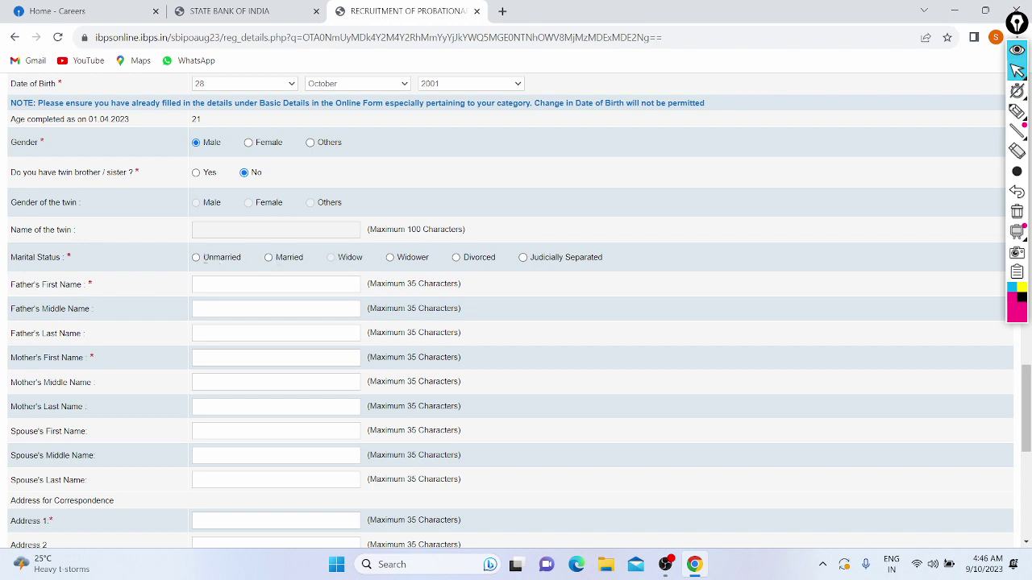
click(197, 258)
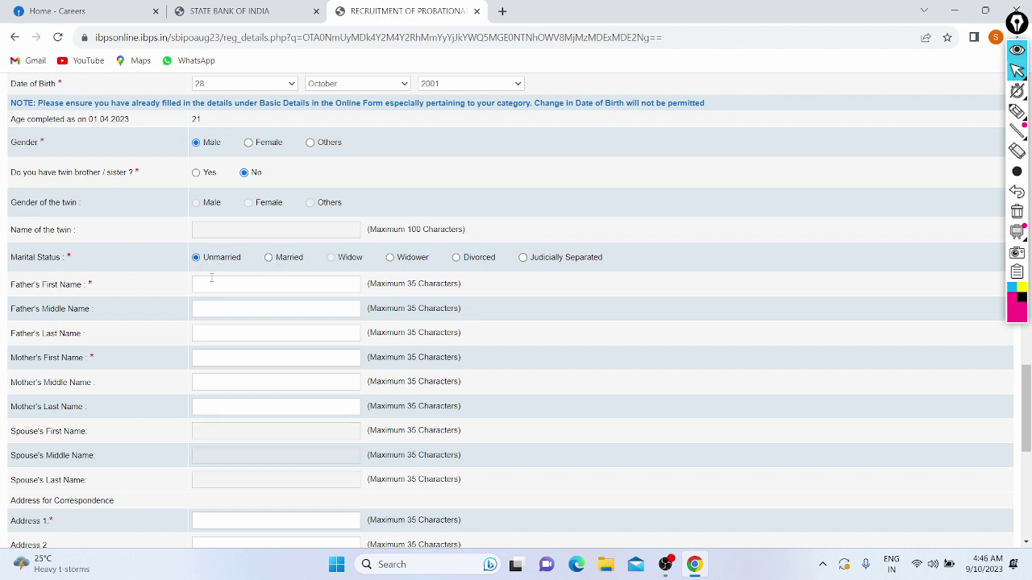
click(236, 287)
text(Sushi)
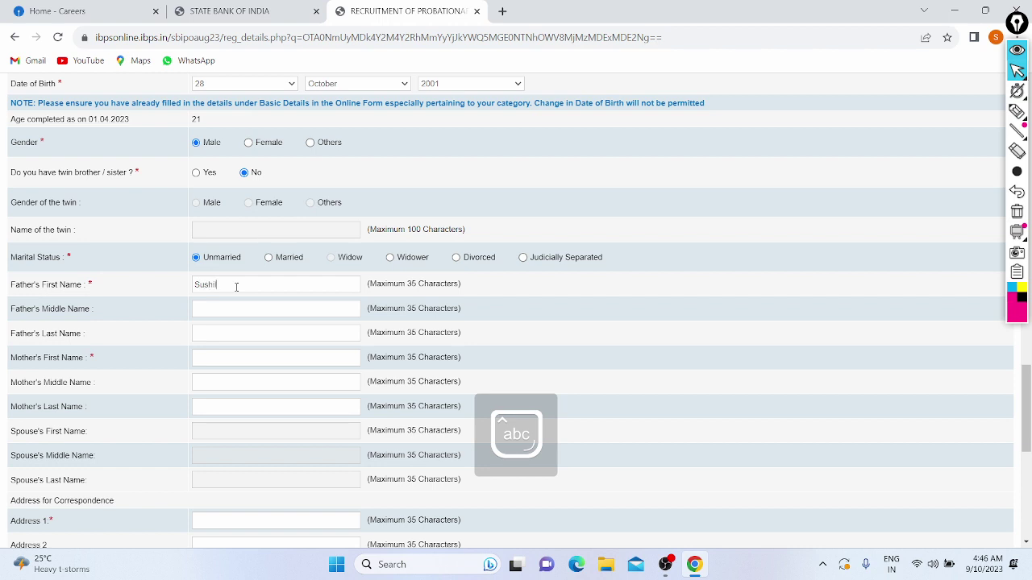
text(l)
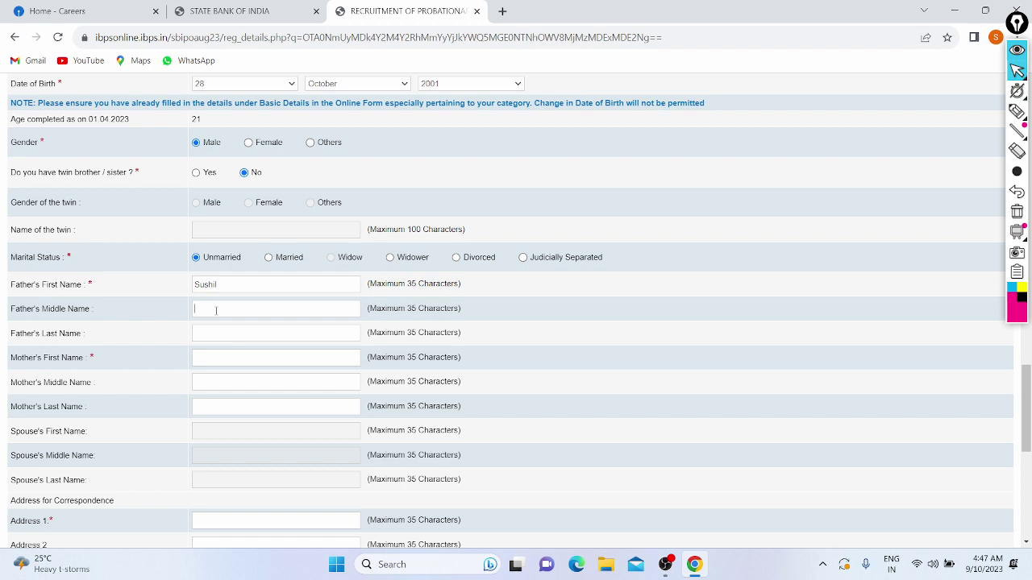
Enter the mother's first name and scroll down to Address for Correspondence.
click(207, 357)
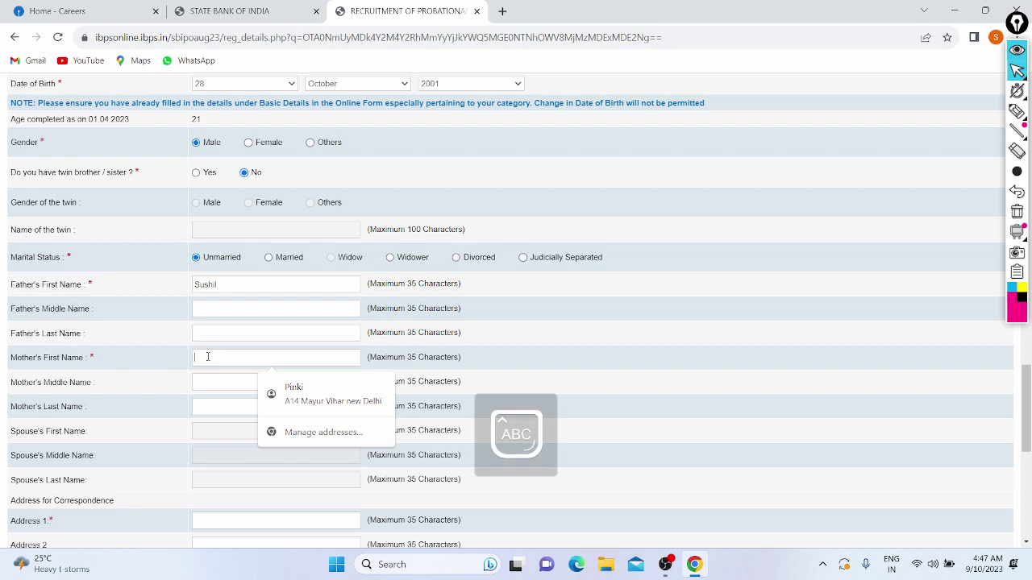
text(Pinki)
scroll(192, 413, down, 1)
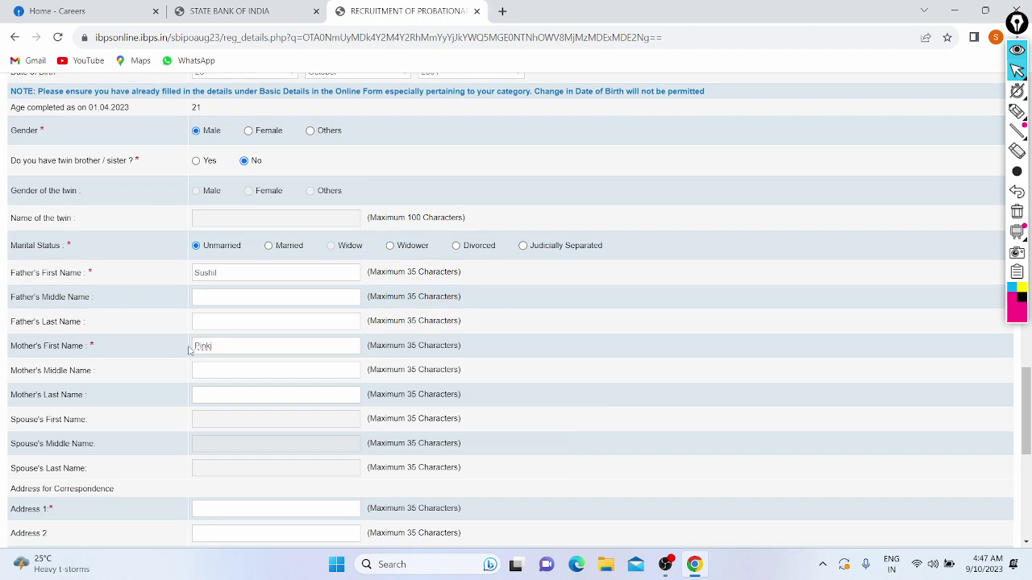
scroll(196, 350, down, 1)
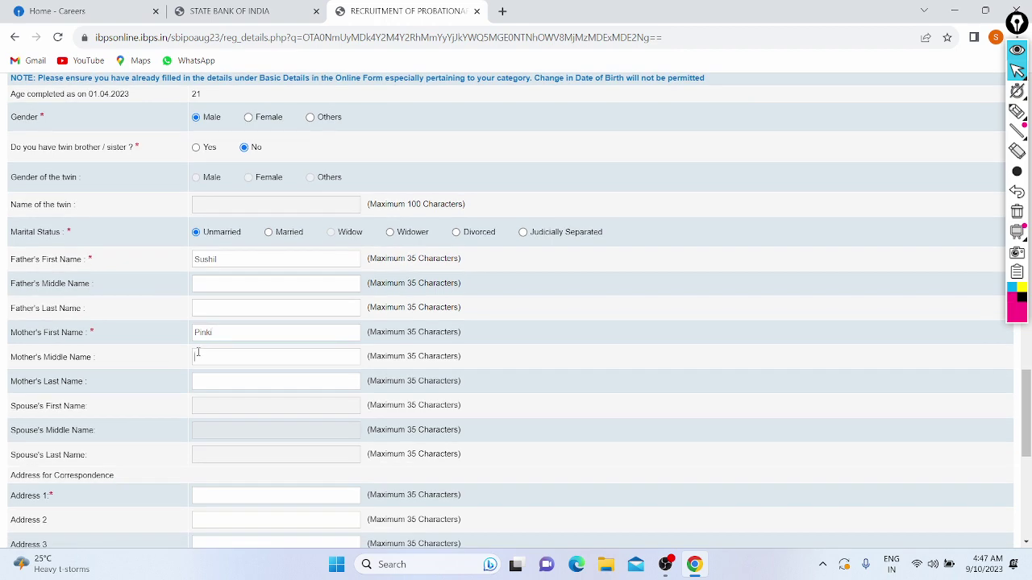
scroll(118, 353, down, 3)
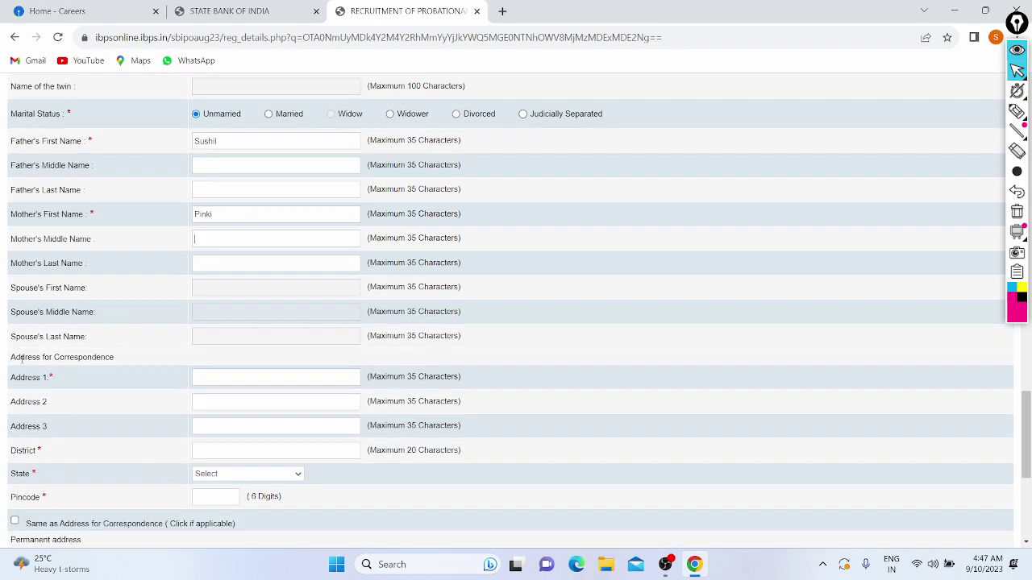
scroll(118, 354, down, 1)
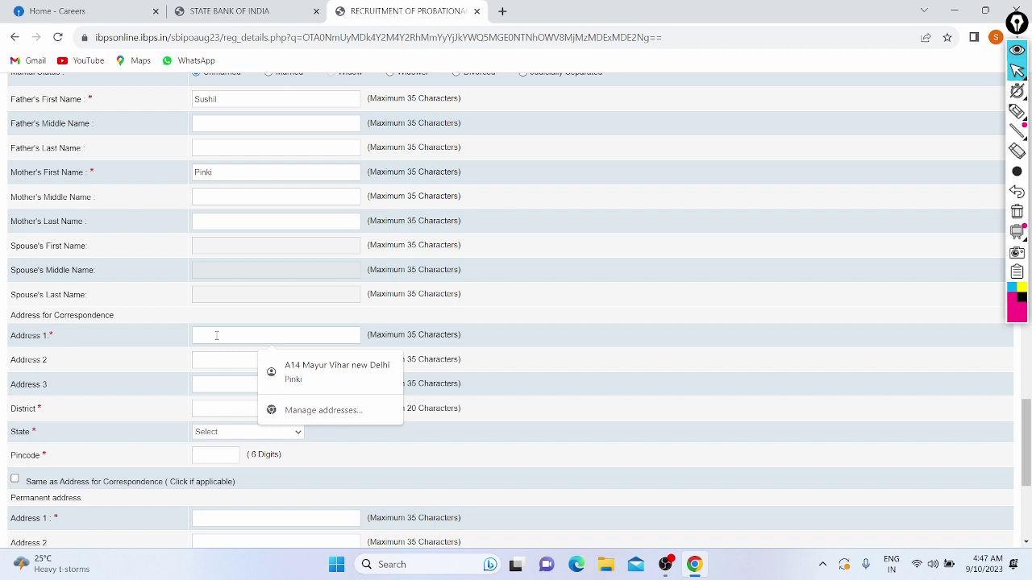
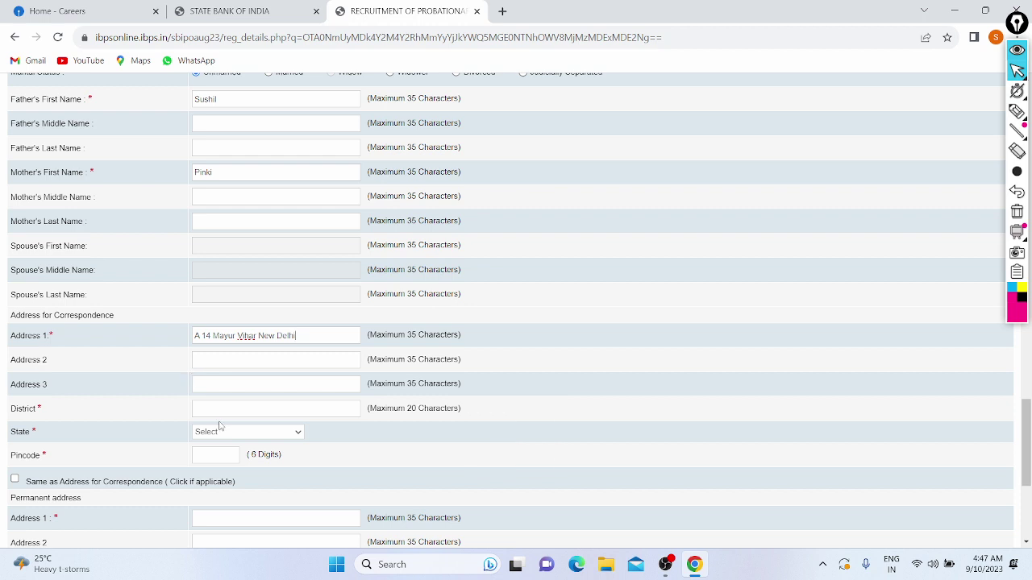
Type the applicant's street address in Address 1 and autofill District, State DELHI and Pincode.
click(219, 409)
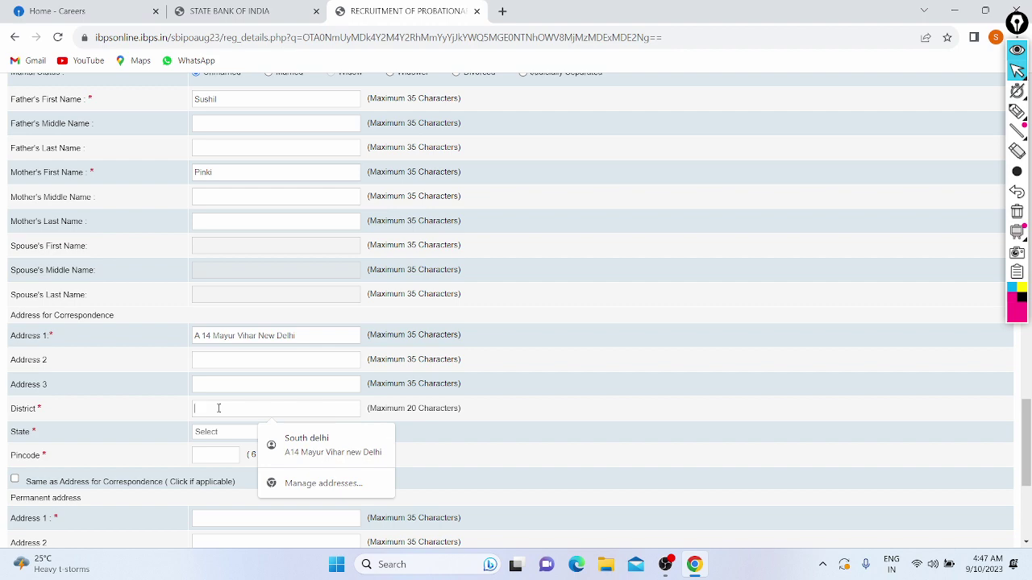
click(287, 439)
scroll(161, 379, down, 1)
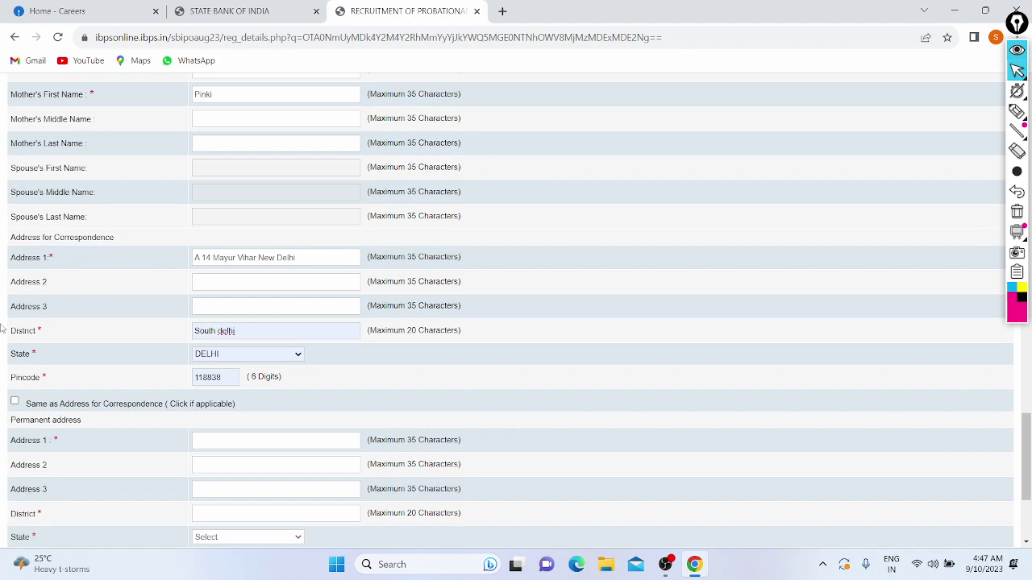
scroll(230, 394, down, 1)
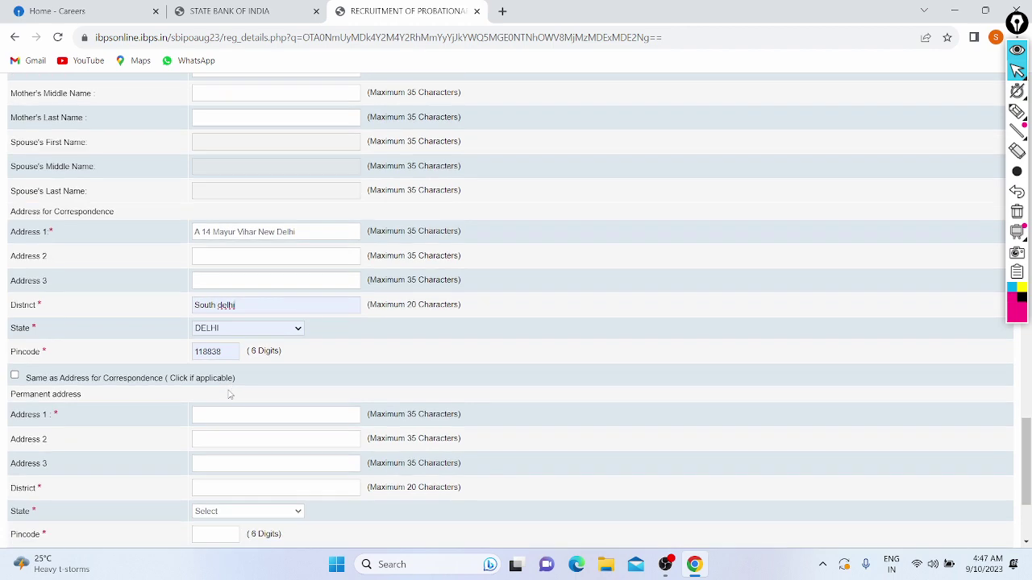
scroll(229, 394, down, 2)
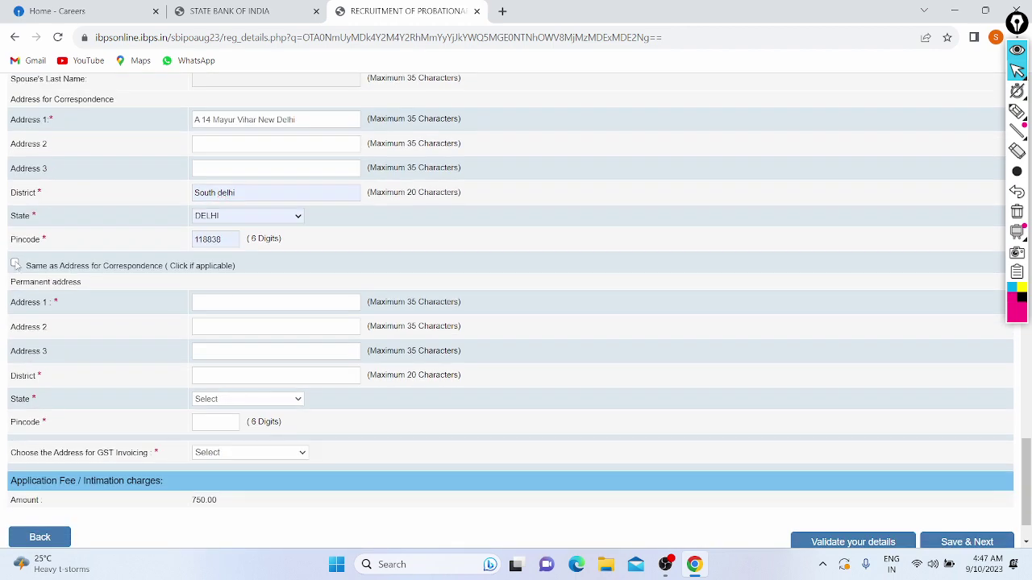
Tick 'Same as Address for Correspondence' and choose Permanent Address for GST invoicing.
click(15, 265)
scroll(95, 235, up, 2)
scroll(94, 237, down, 1)
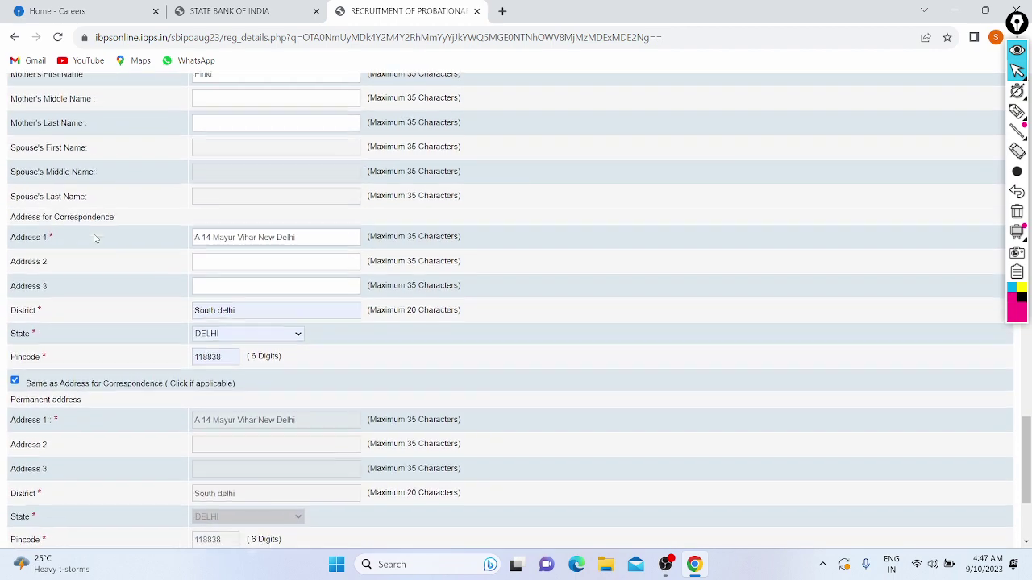
scroll(94, 237, down, 1)
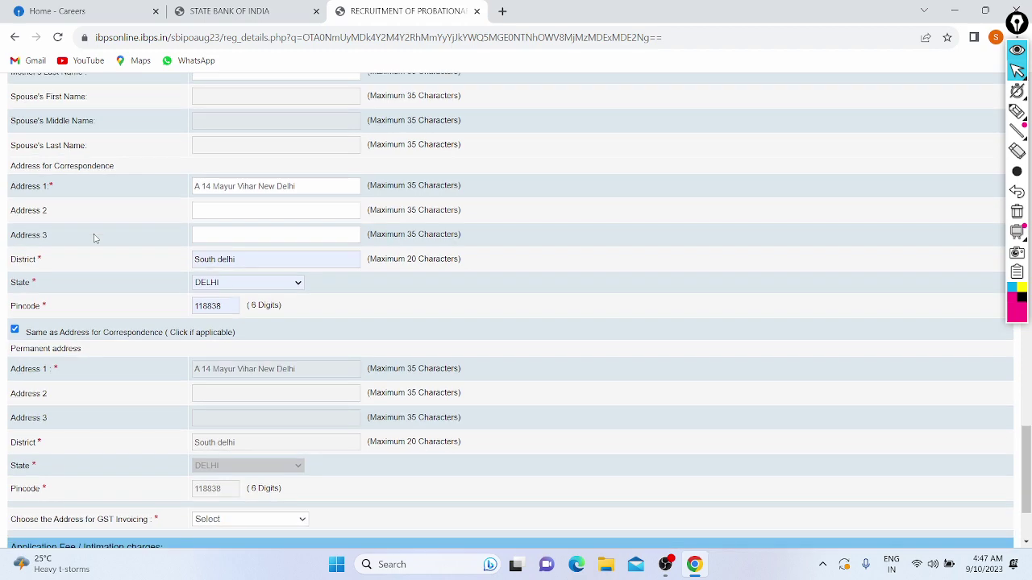
scroll(93, 238, down, 3)
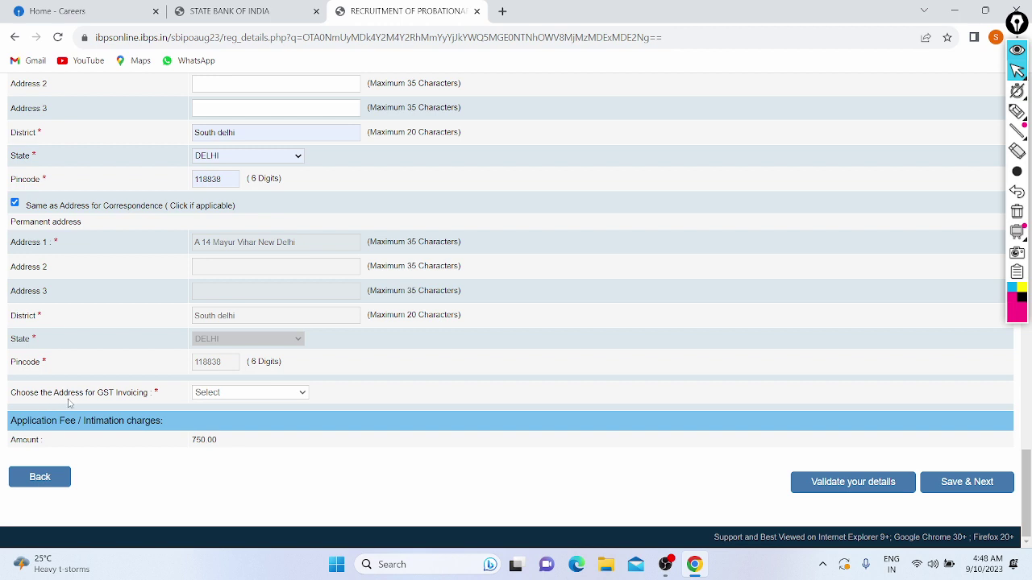
click(231, 396)
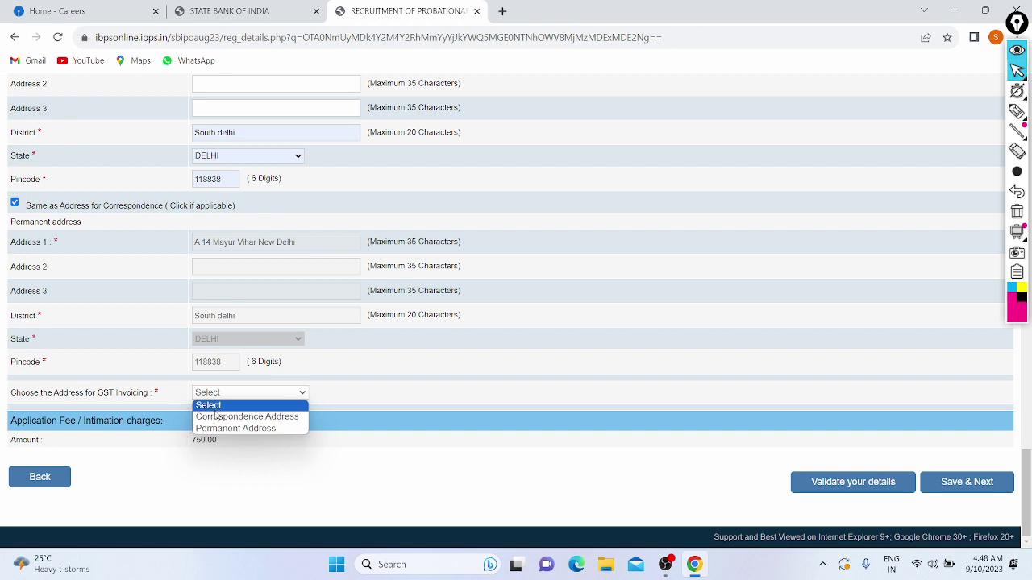
click(235, 428)
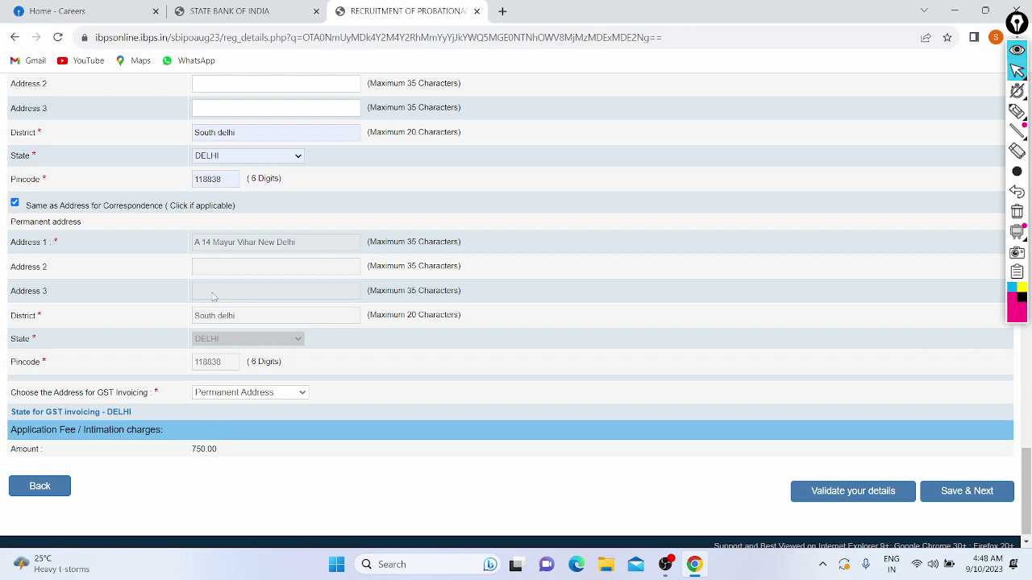
scroll(133, 295, down, 1)
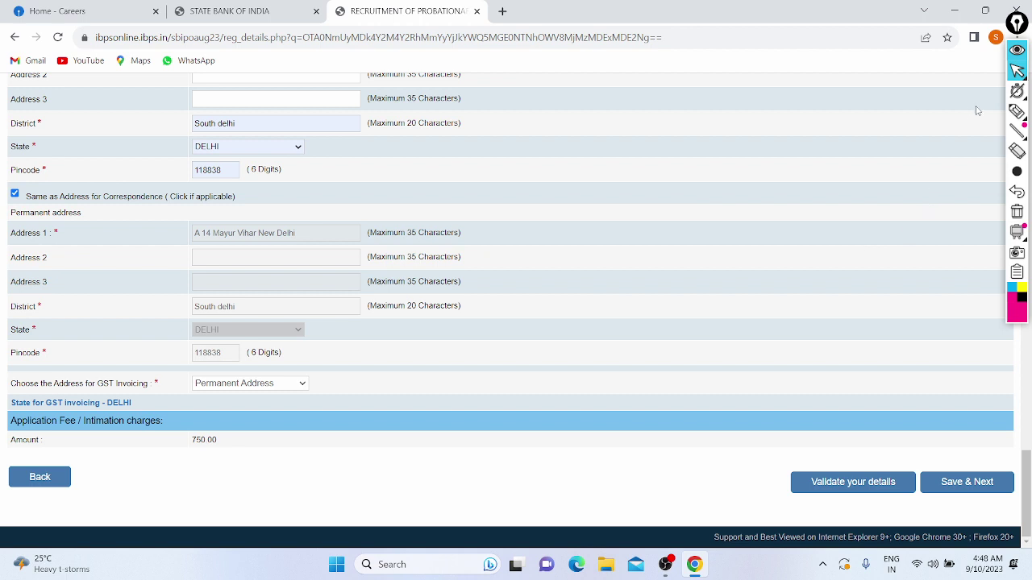
click(1017, 112)
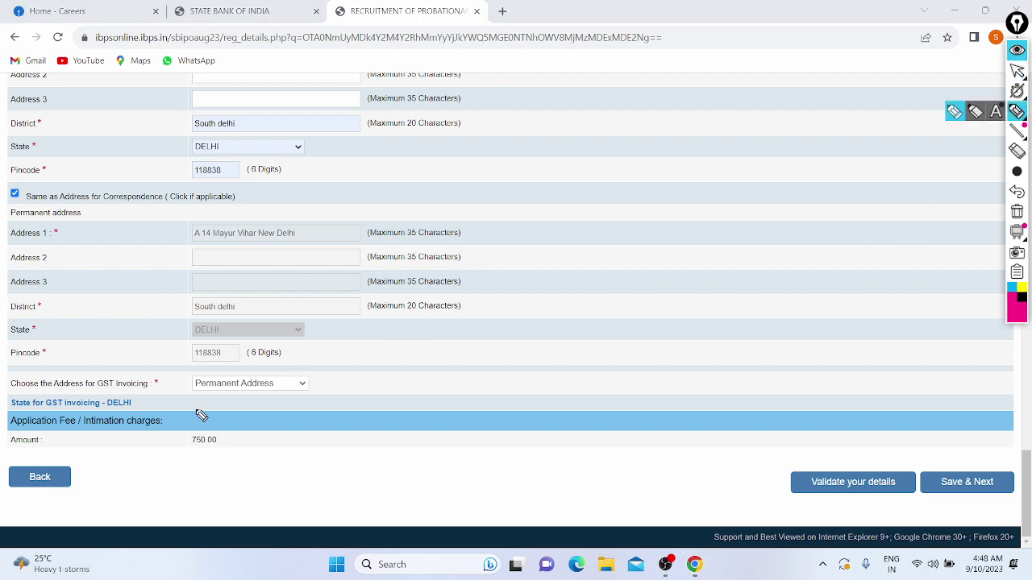
mouse_move(198, 412)
mouse_down()
mouse_move(231, 368)
mouse_move(184, 403)
mouse_move(179, 395)
mouse_up()
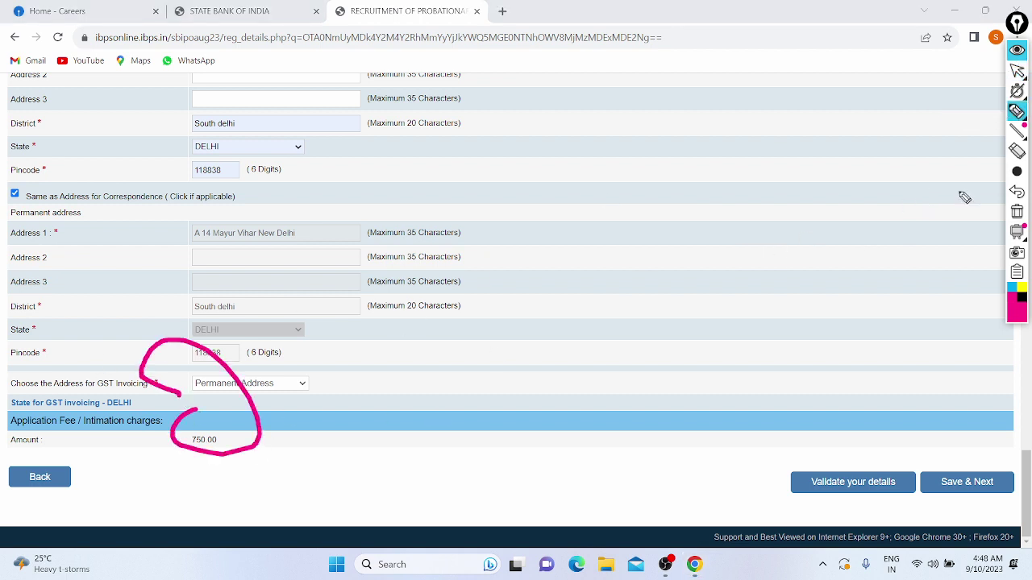
click(1018, 194)
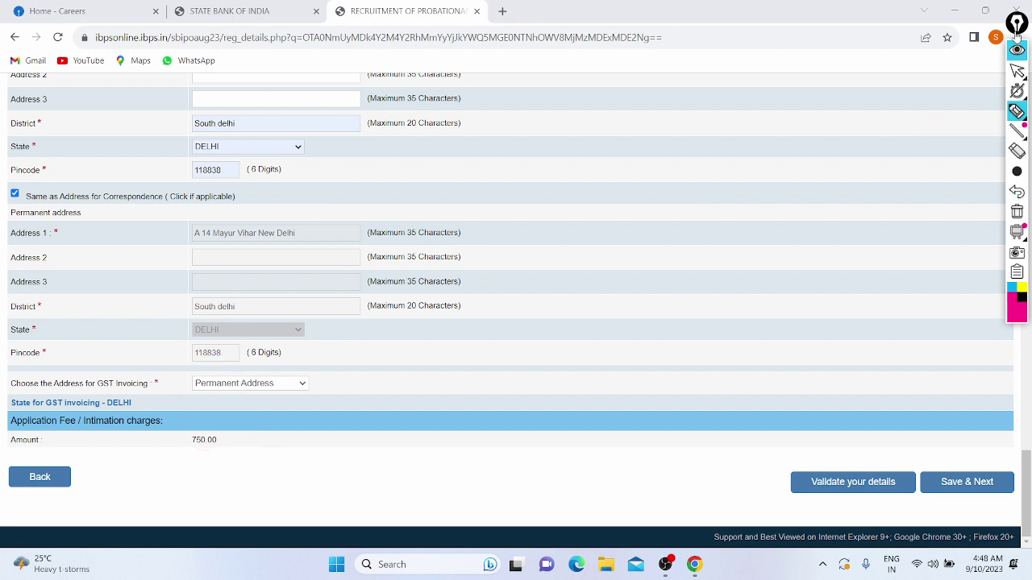
click(1016, 71)
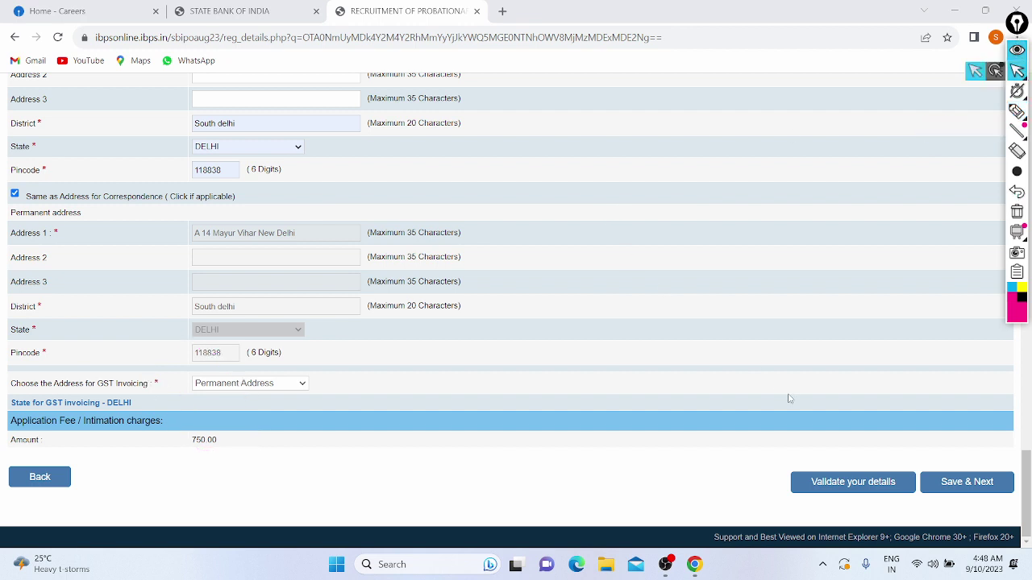
Save the address details, let Chrome remember the address, and open the Graduation status dropdown.
click(942, 487)
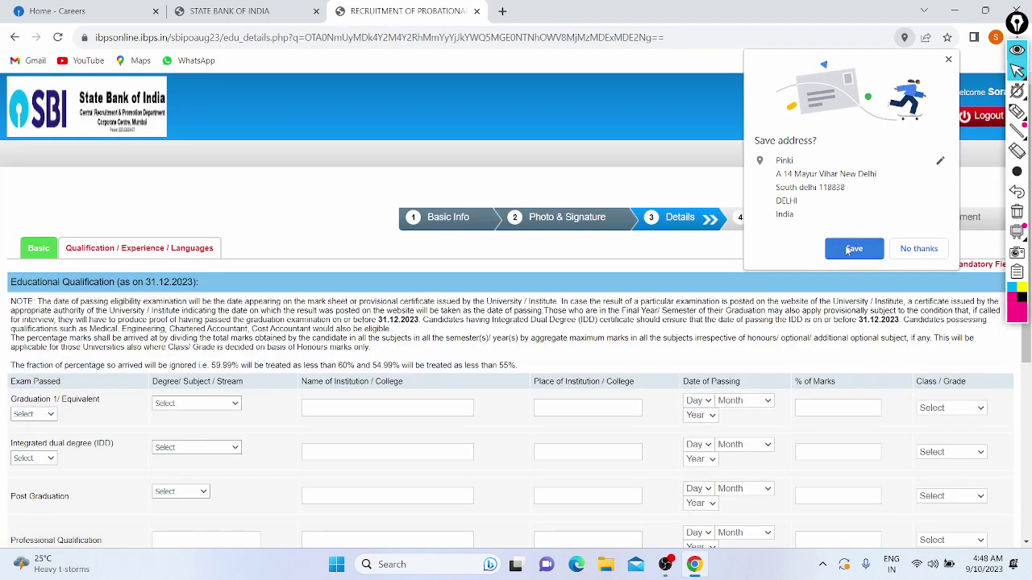
click(847, 250)
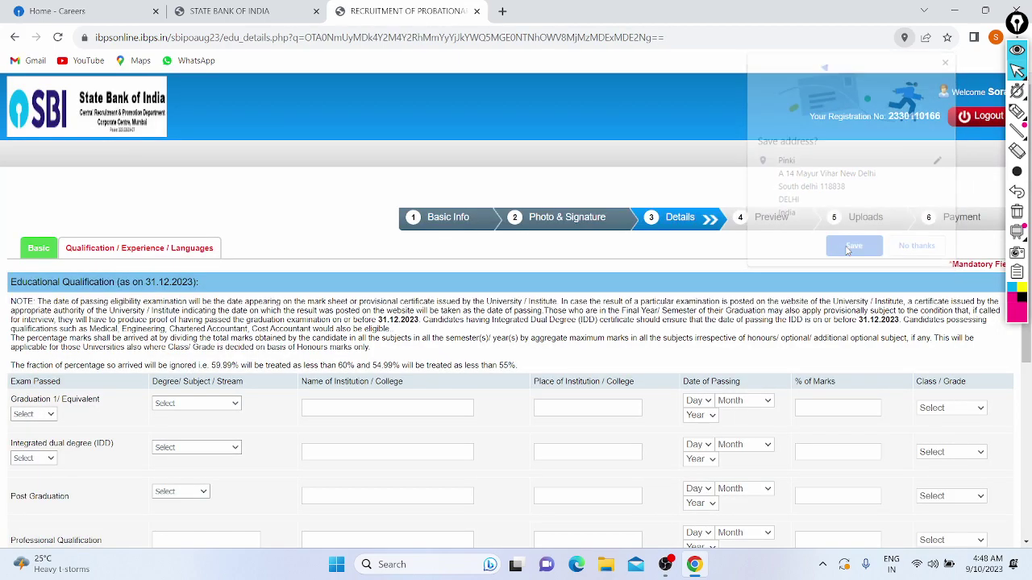
scroll(461, 317, down, 1)
scroll(489, 217, up, 1)
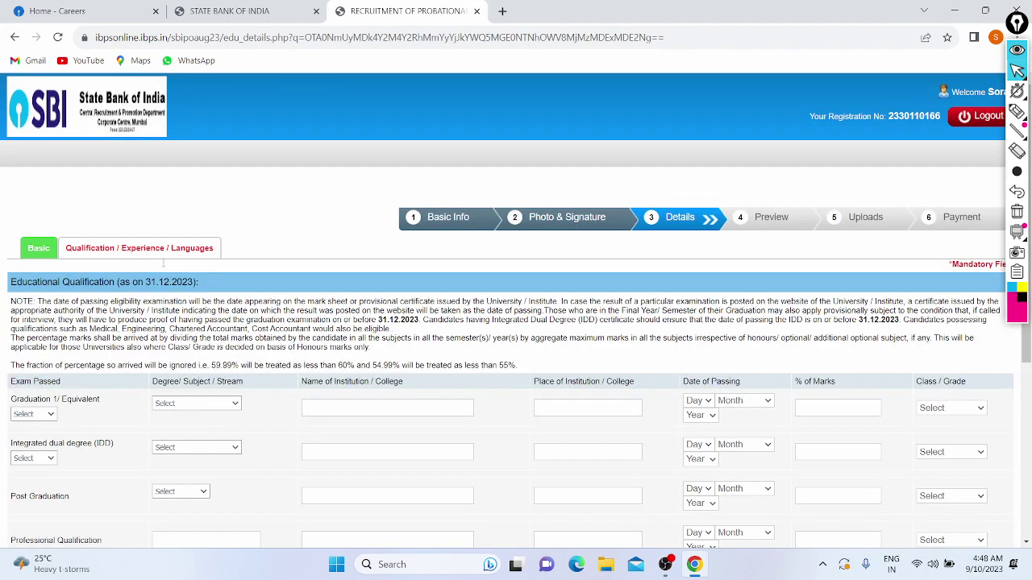
scroll(489, 216, down, 1)
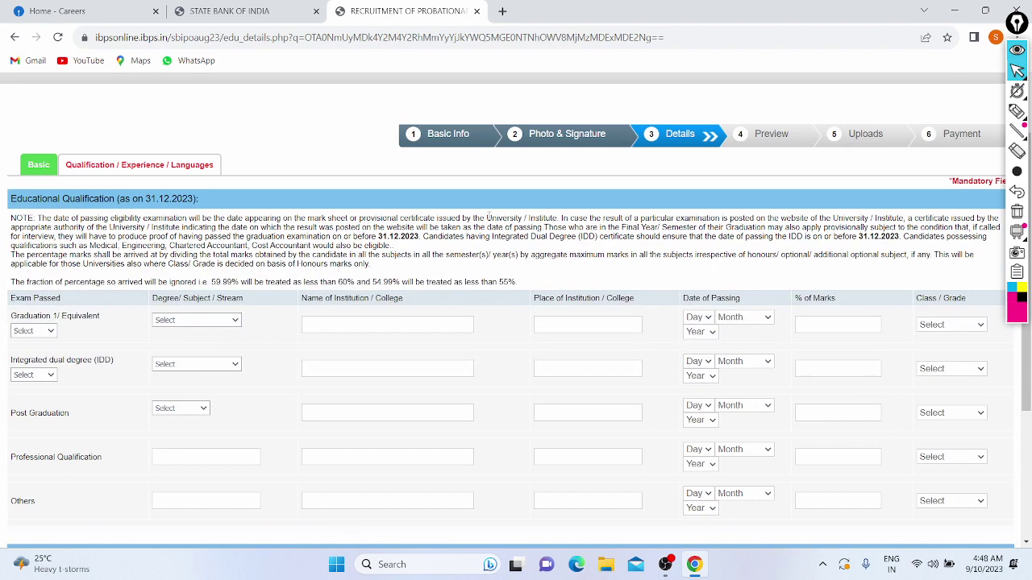
scroll(489, 216, down, 1)
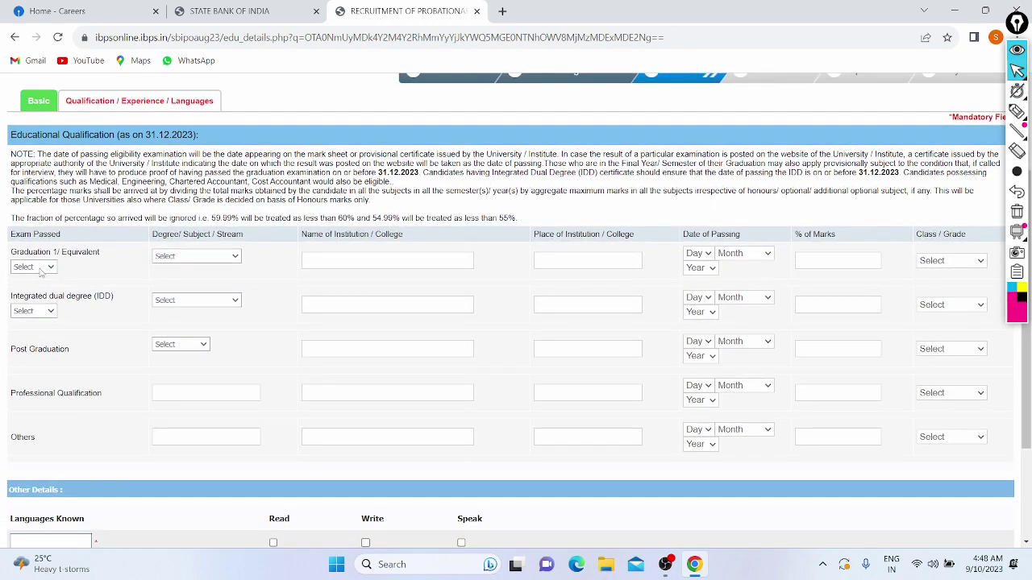
click(39, 269)
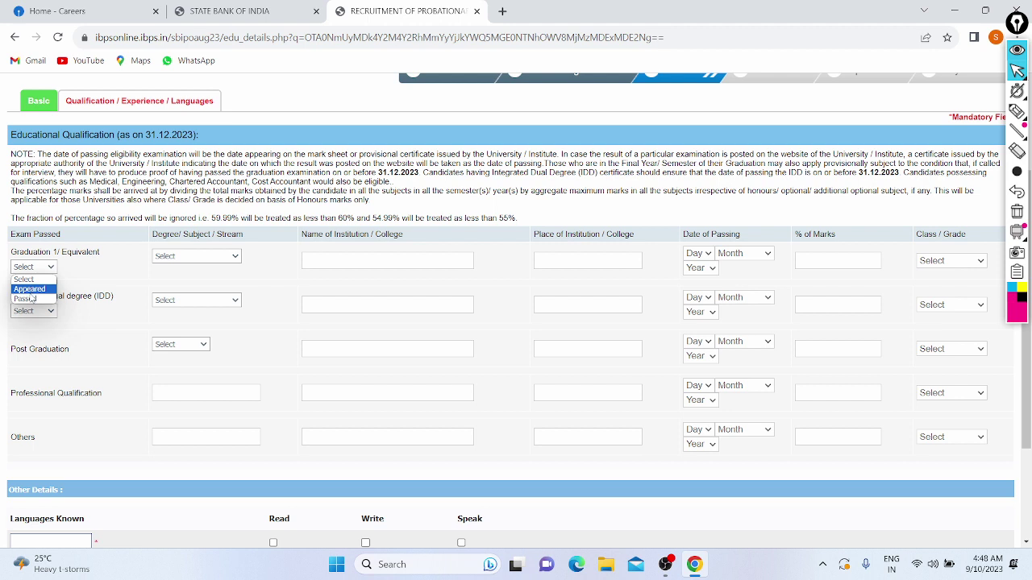
Mark graduation as Passed, choose BCA as the degree, and select Hansraj College.
click(33, 298)
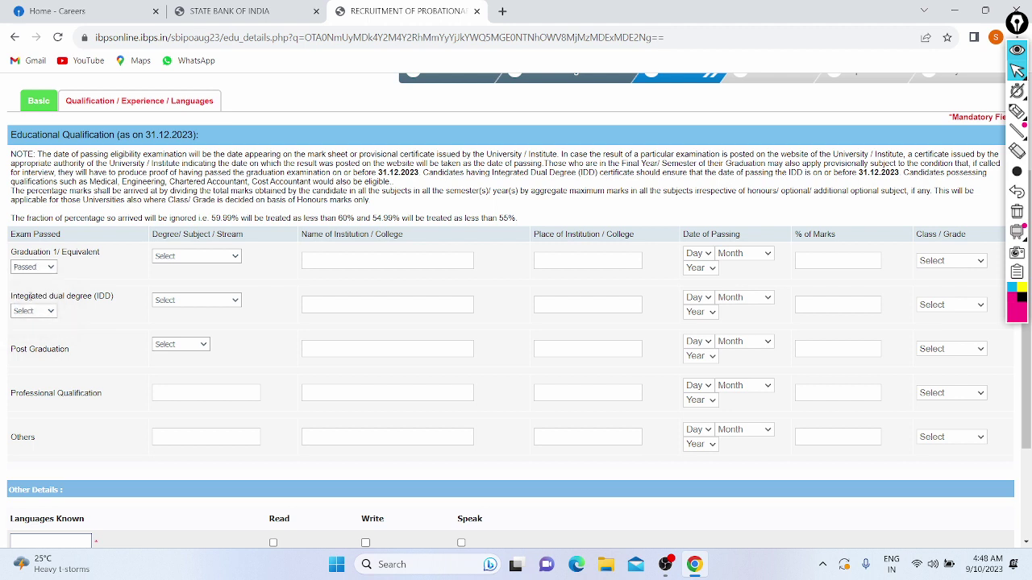
click(175, 256)
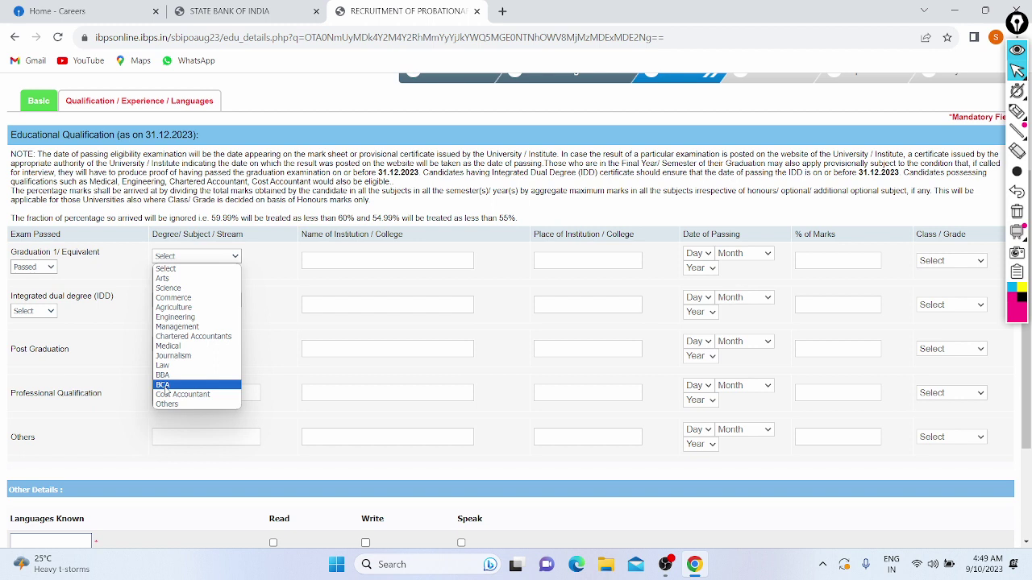
click(164, 385)
click(346, 261)
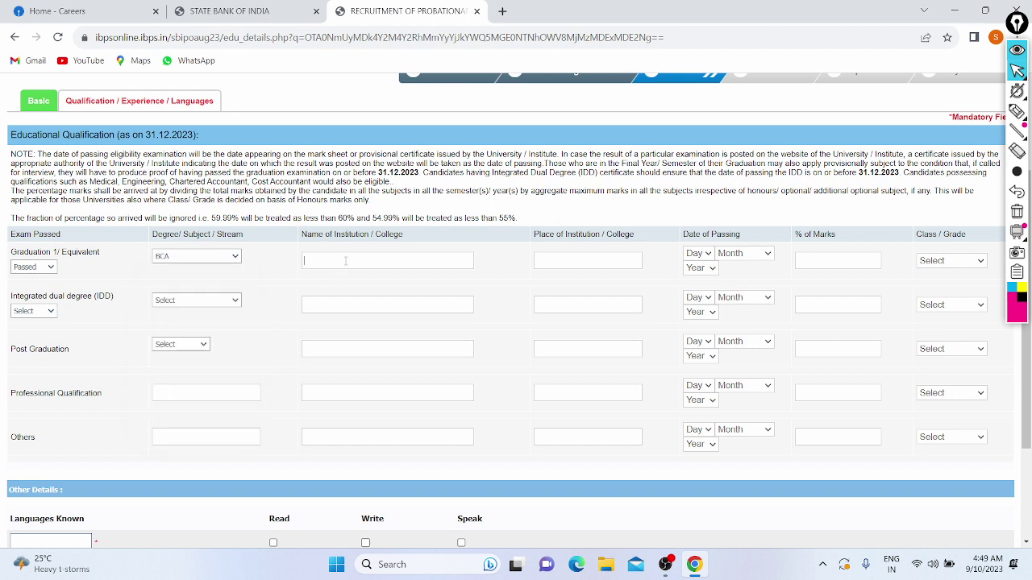
key(Caps_Lock)
text(D)
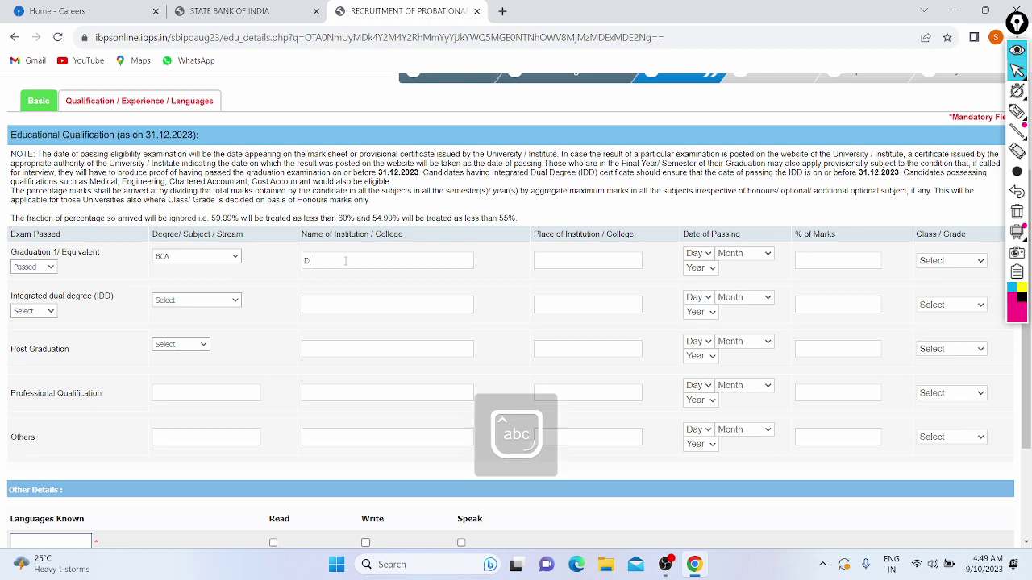
text(elhi)
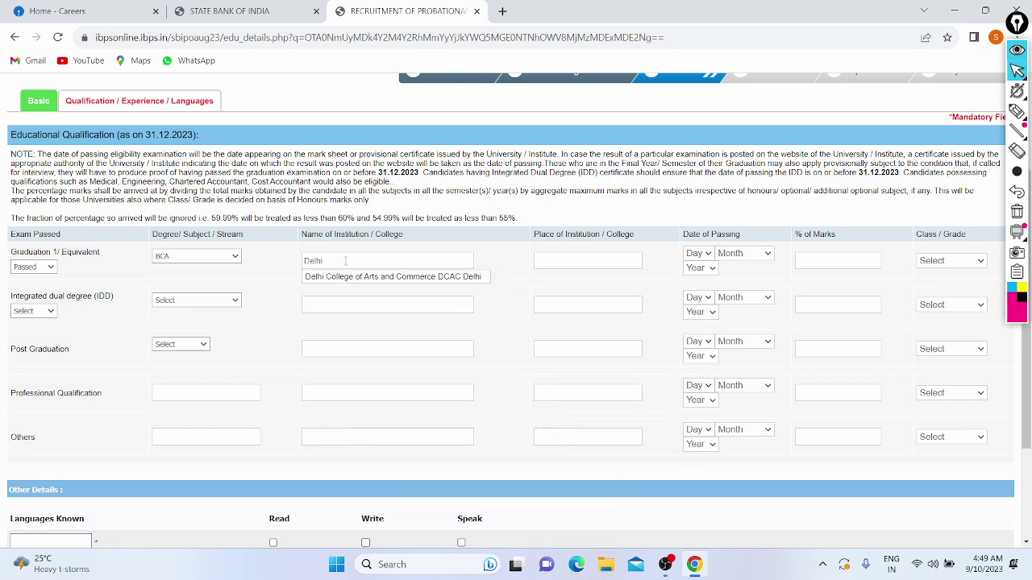
text( un)
key(BackSpace)
key(BackSpace)
key(BackSpace)
key(BackSpace)
key(BackSpace)
key(BackSpace)
key(BackSpace)
key(BackSpace)
text(ha)
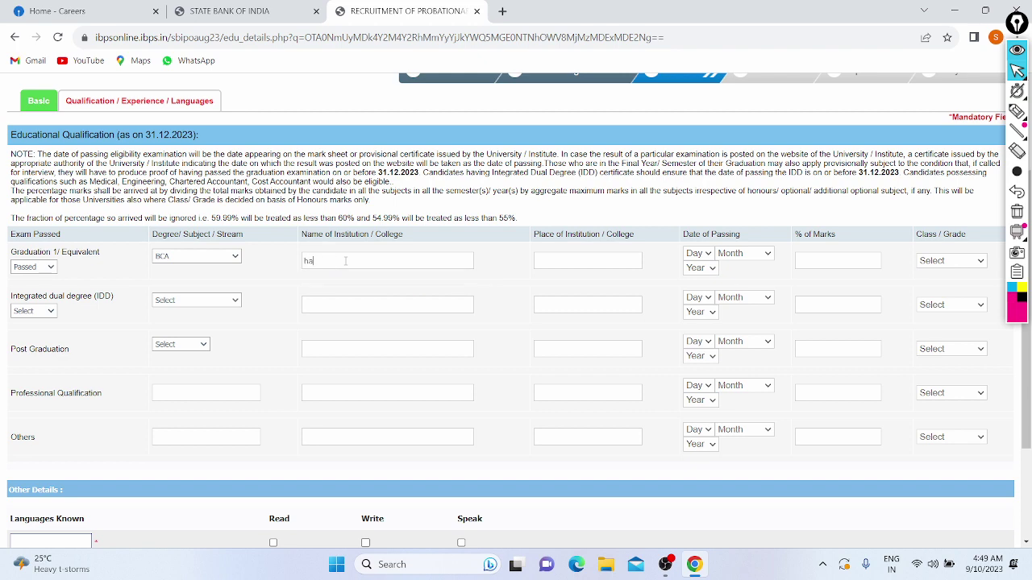
text(nsraj College)
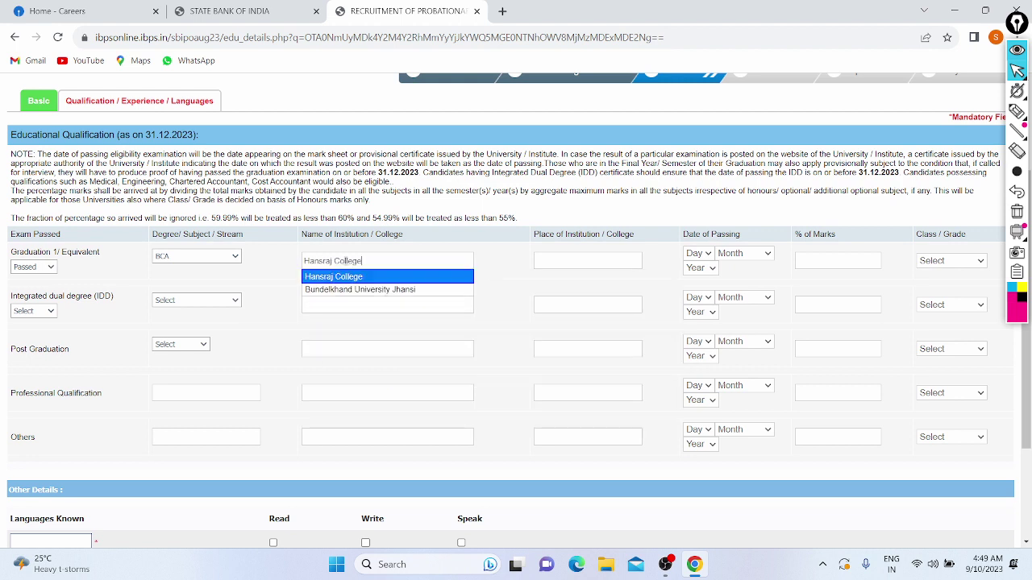
click(339, 276)
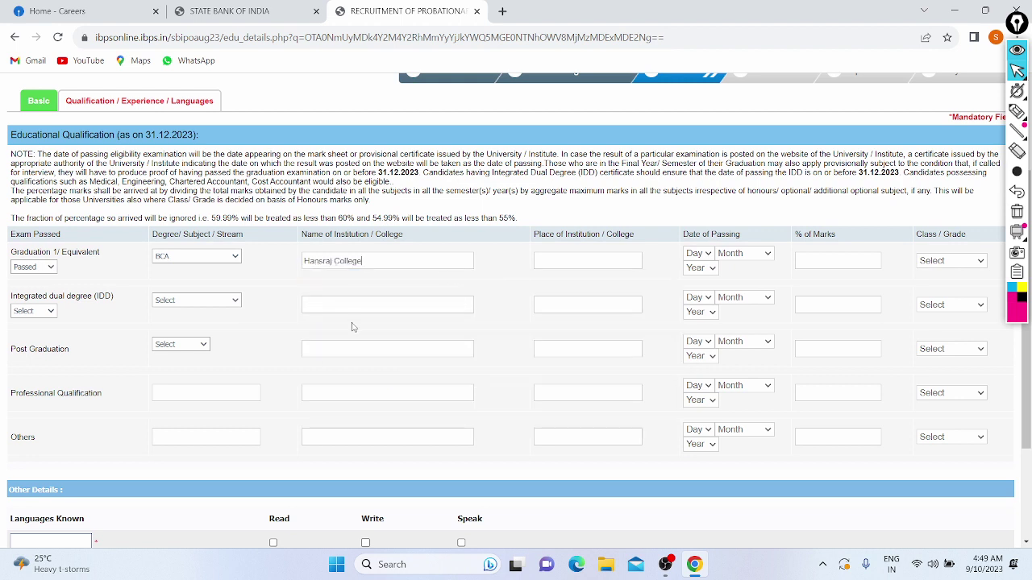
Enter South Delhi as the institution's place and 03 March 2023 as the passing date.
click(565, 258)
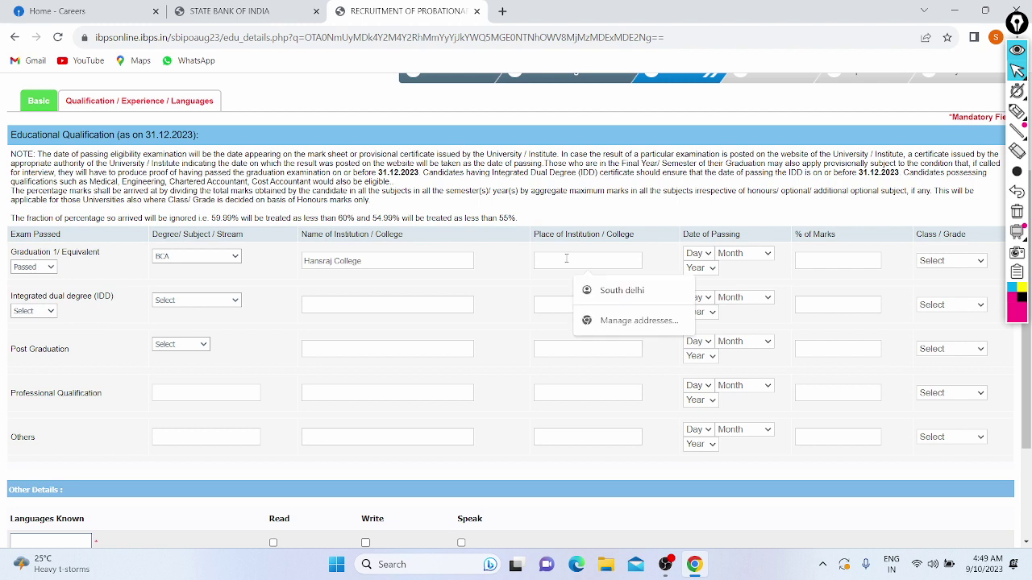
text(Sou)
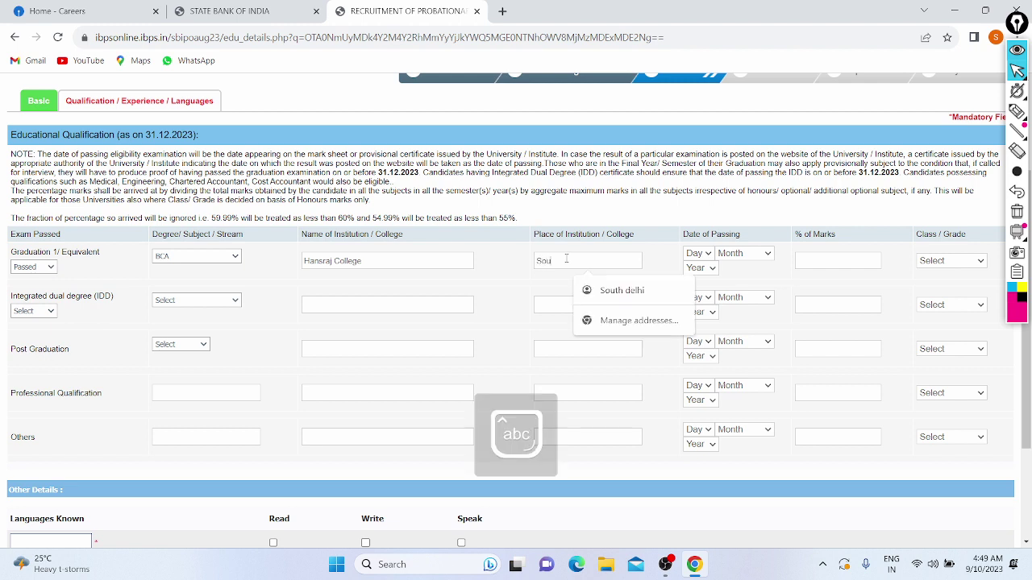
text(th Delhi)
click(555, 293)
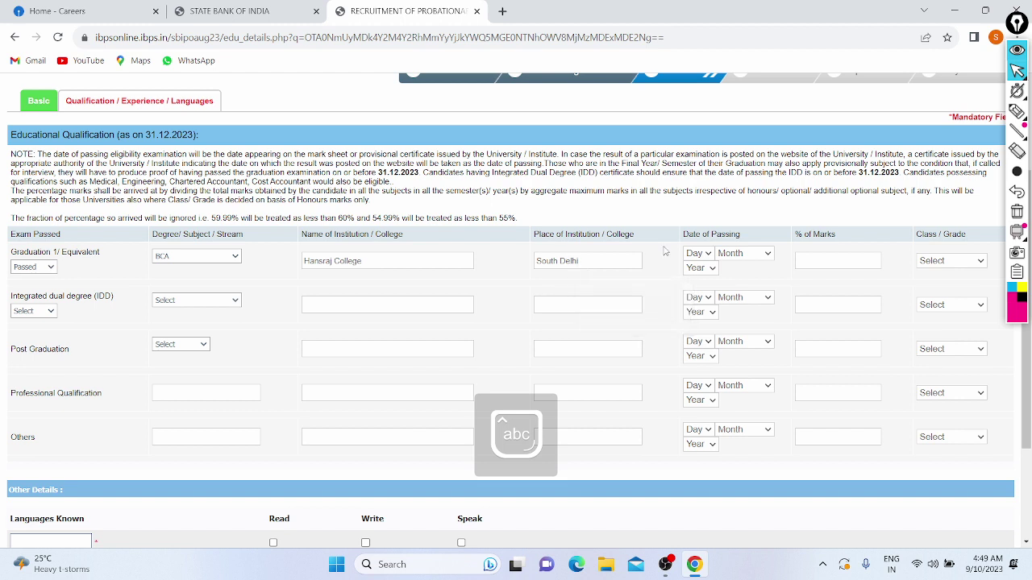
click(701, 254)
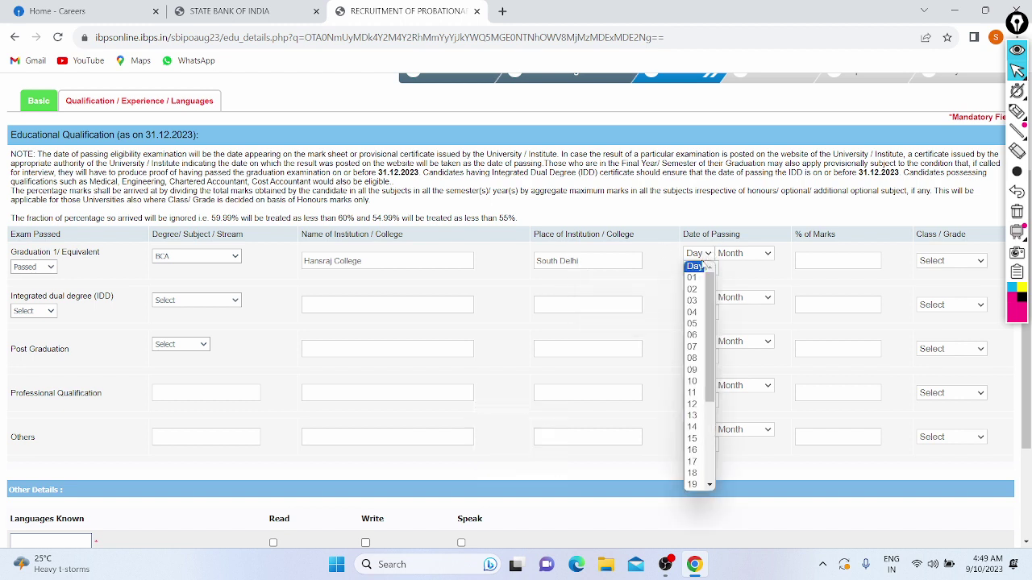
click(701, 300)
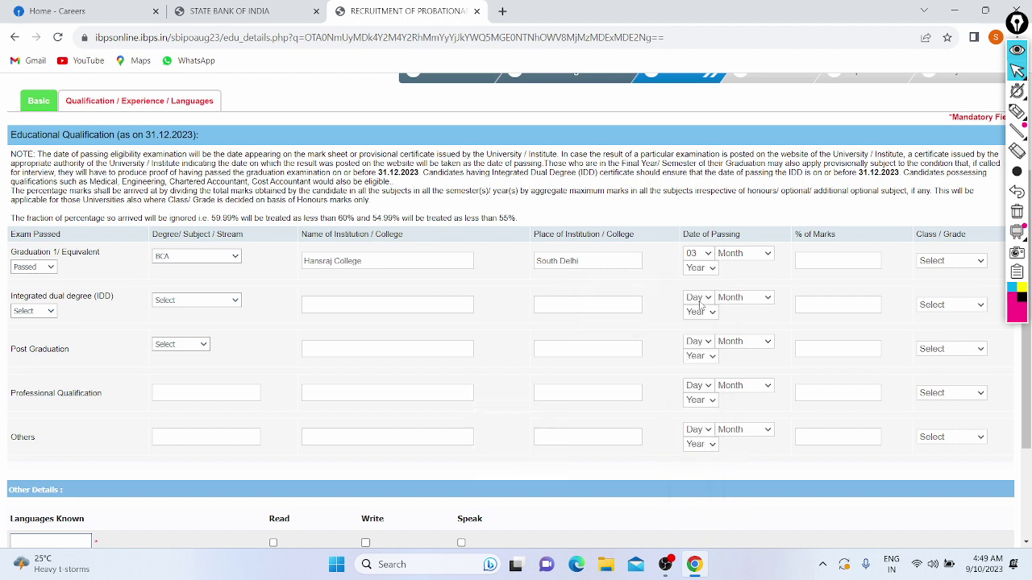
click(729, 254)
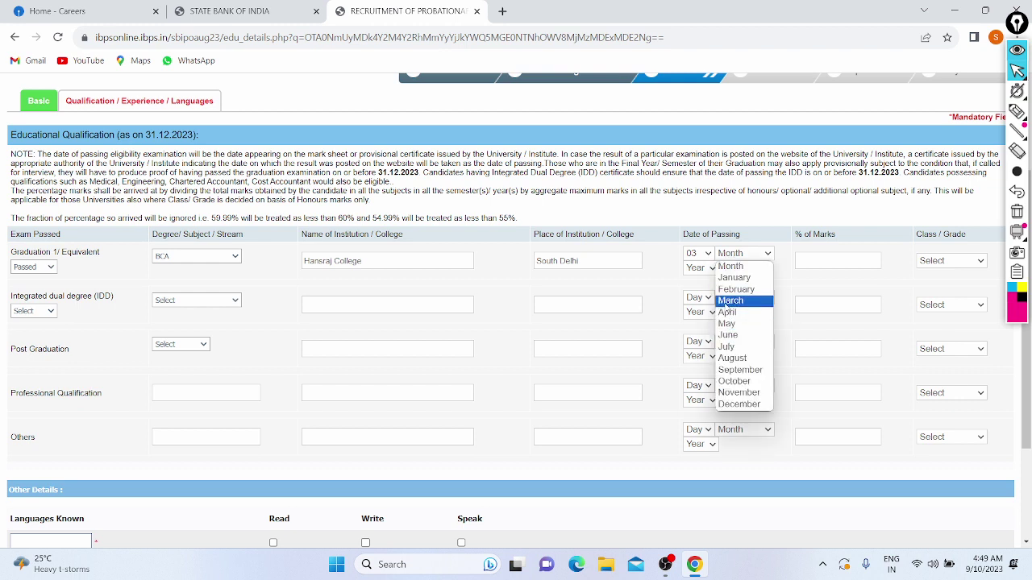
click(728, 303)
click(700, 267)
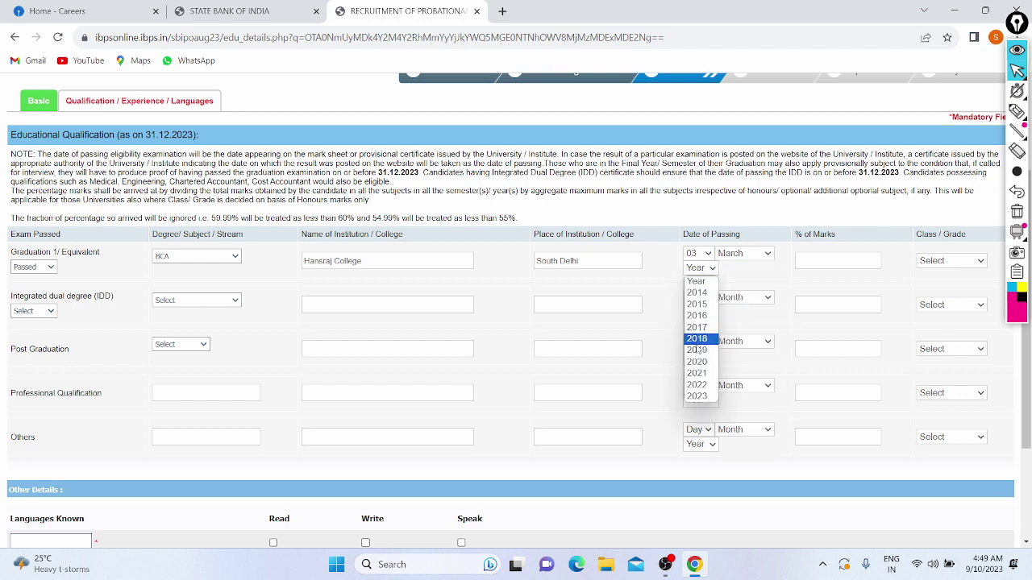
click(698, 396)
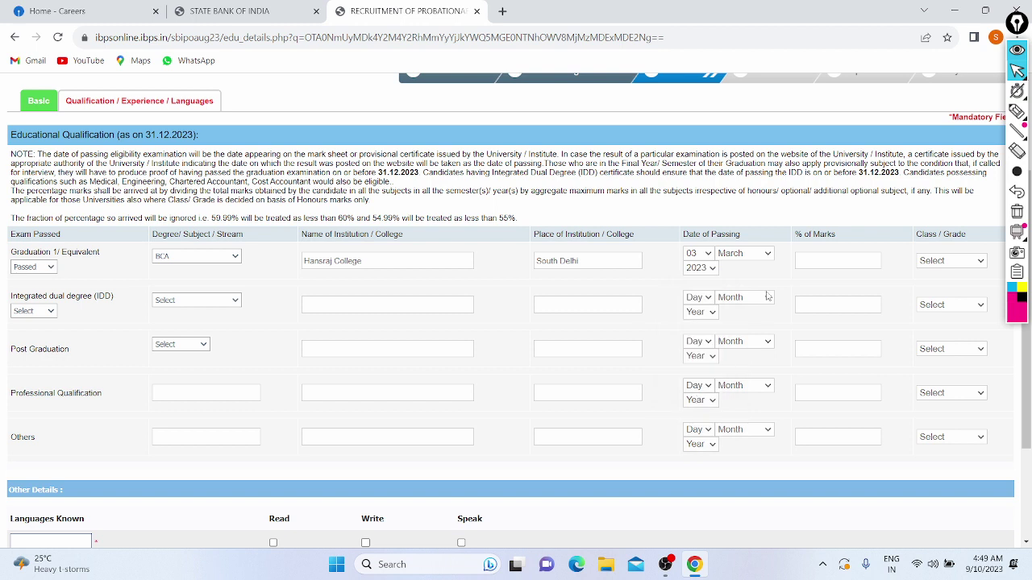
Enter 84 percent marks with First Class, leaving the IDD status unselected.
click(810, 264)
text(84)
click(935, 262)
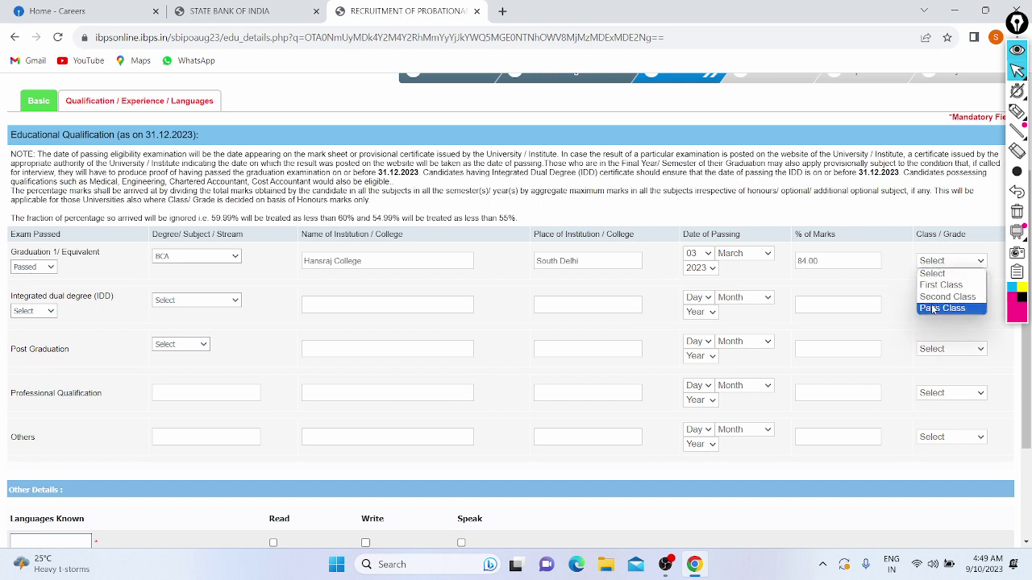
click(929, 286)
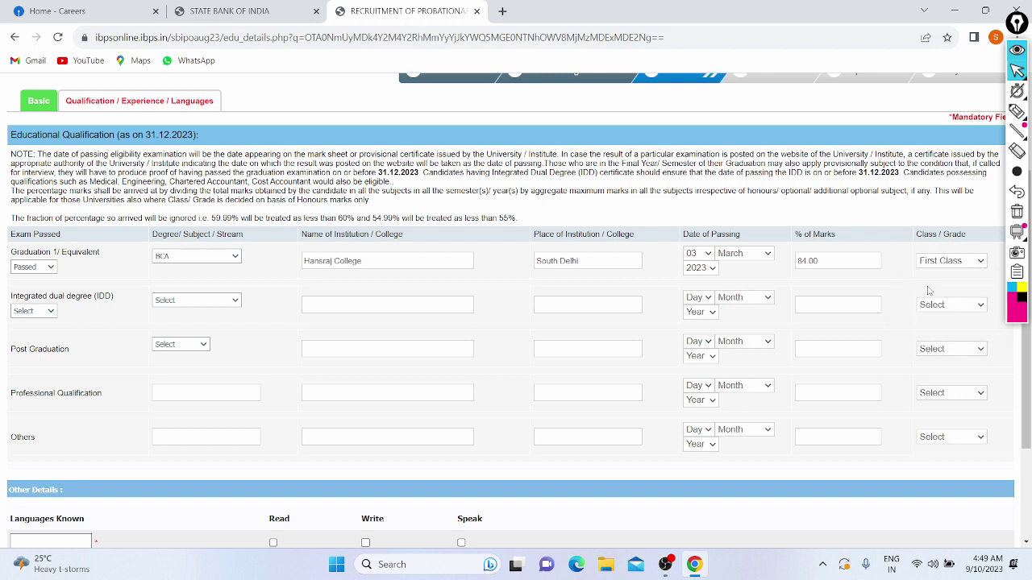
click(38, 312)
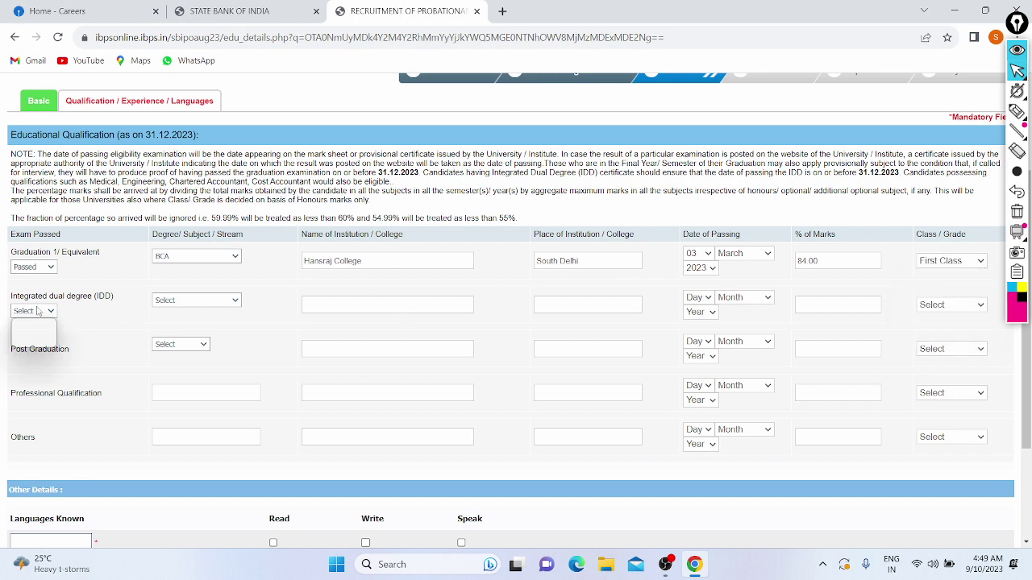
click(113, 322)
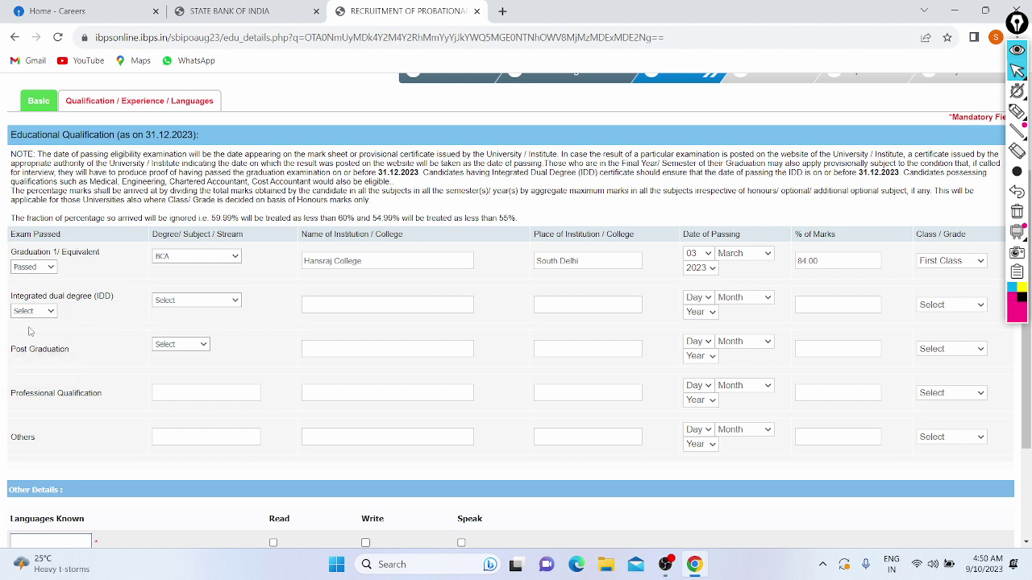
Add Hindi (Read, Write) and English (Read, Write, Speak) as known languages, then save and continue.
scroll(28, 331, down, 2)
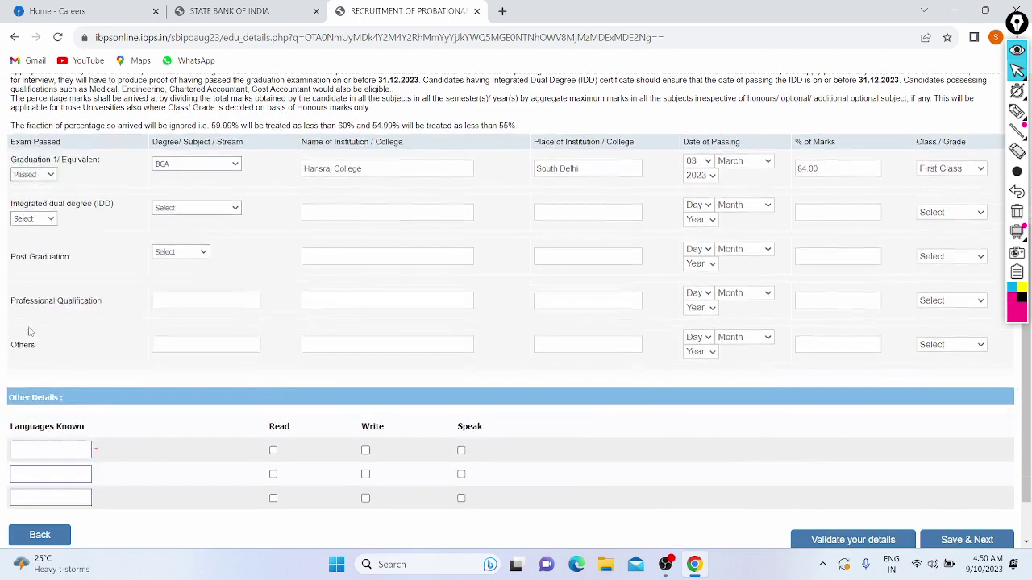
scroll(137, 319, down, 1)
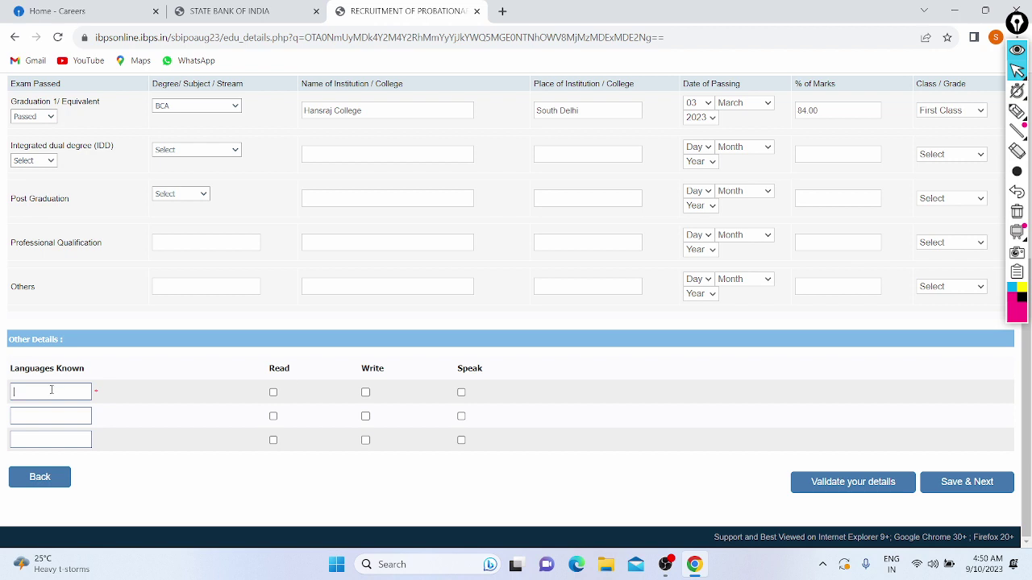
click(50, 390)
text(Hindi)
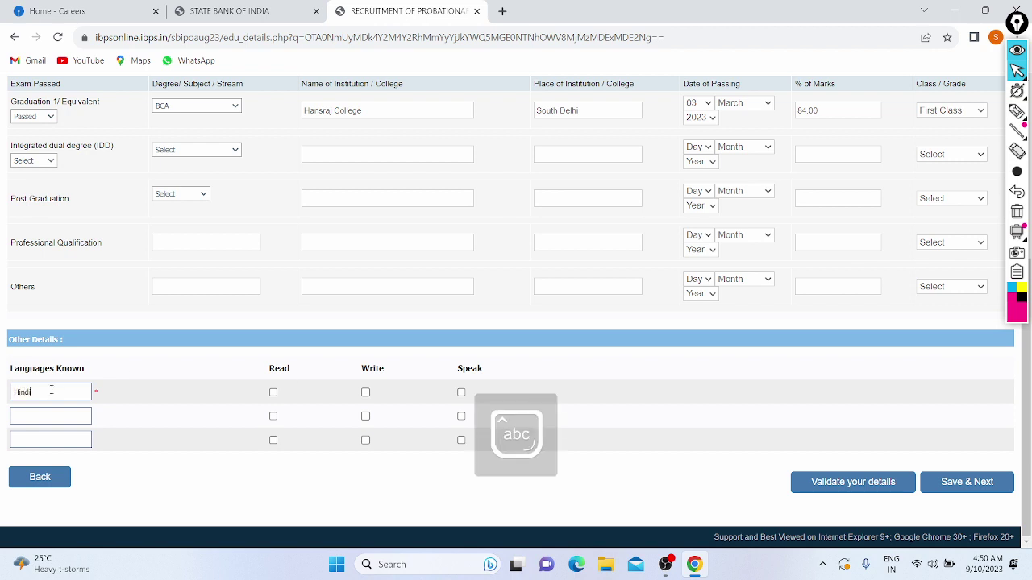
click(272, 393)
click(366, 393)
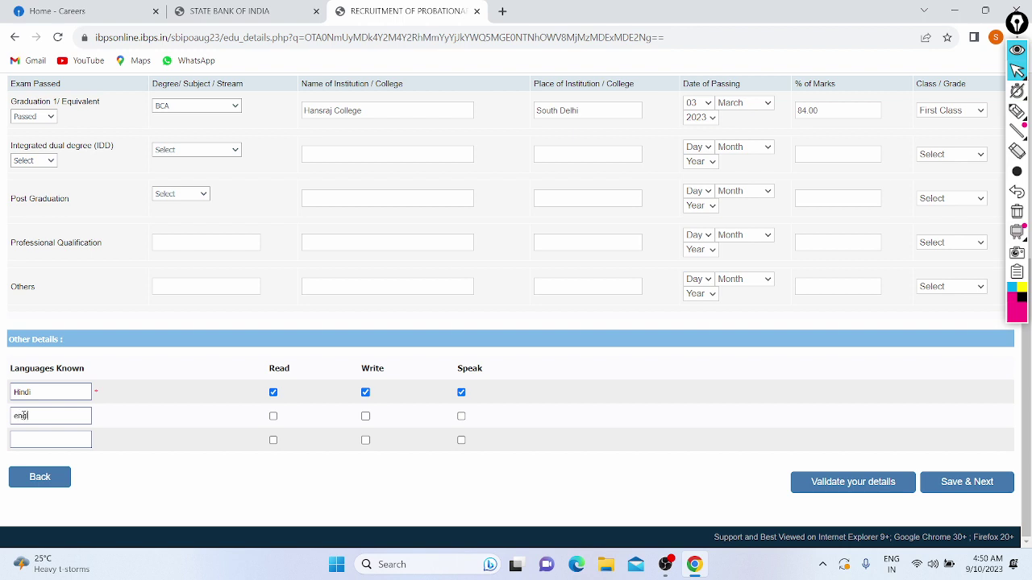
click(272, 417)
click(365, 416)
click(461, 416)
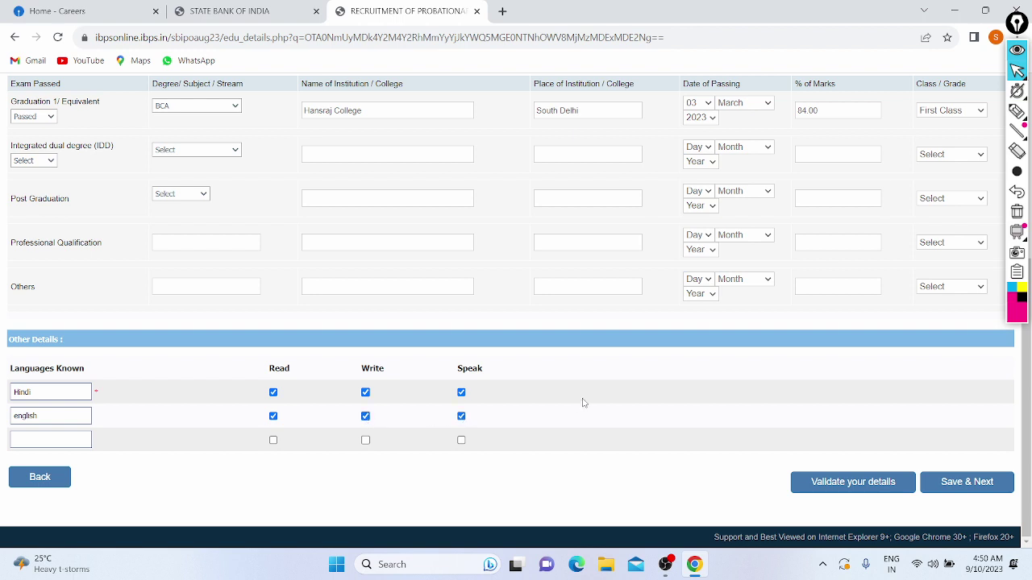
click(942, 481)
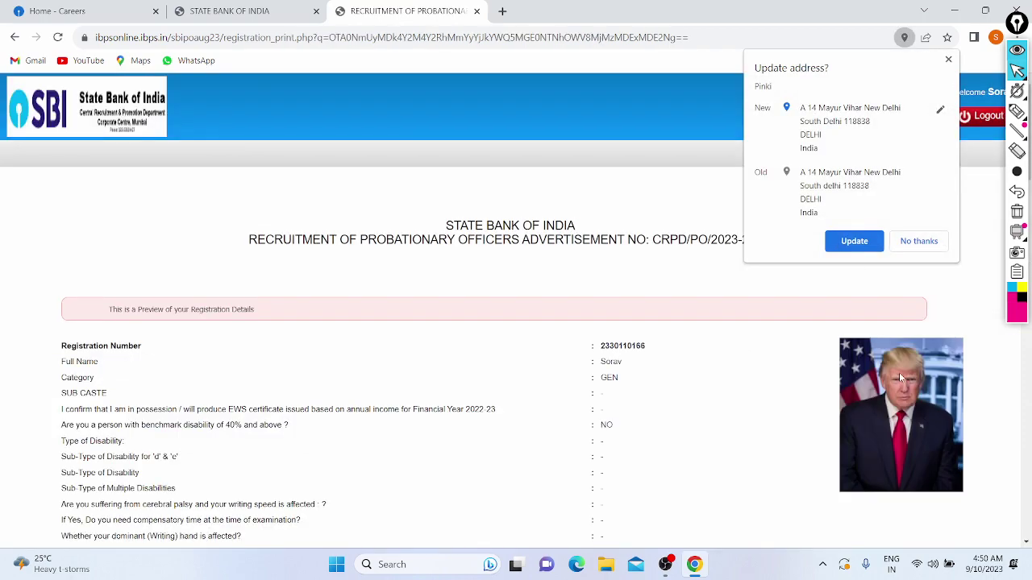
Accept Chrome's address update and tick the declaration checkbox on the preview page.
click(852, 240)
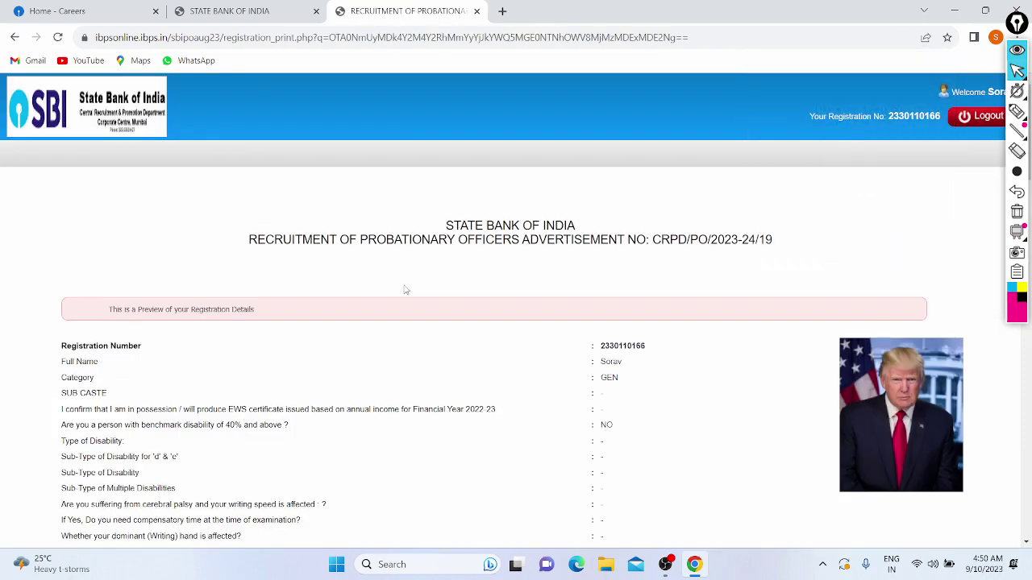
scroll(405, 290, down, 2)
scroll(465, 378, down, 2)
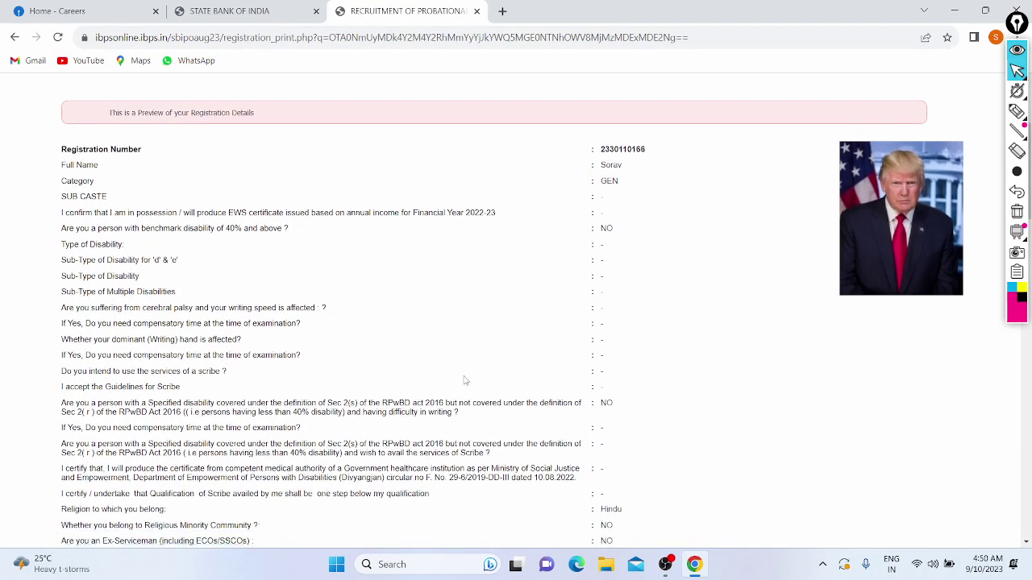
scroll(466, 379, up, 2)
scroll(277, 390, down, 9)
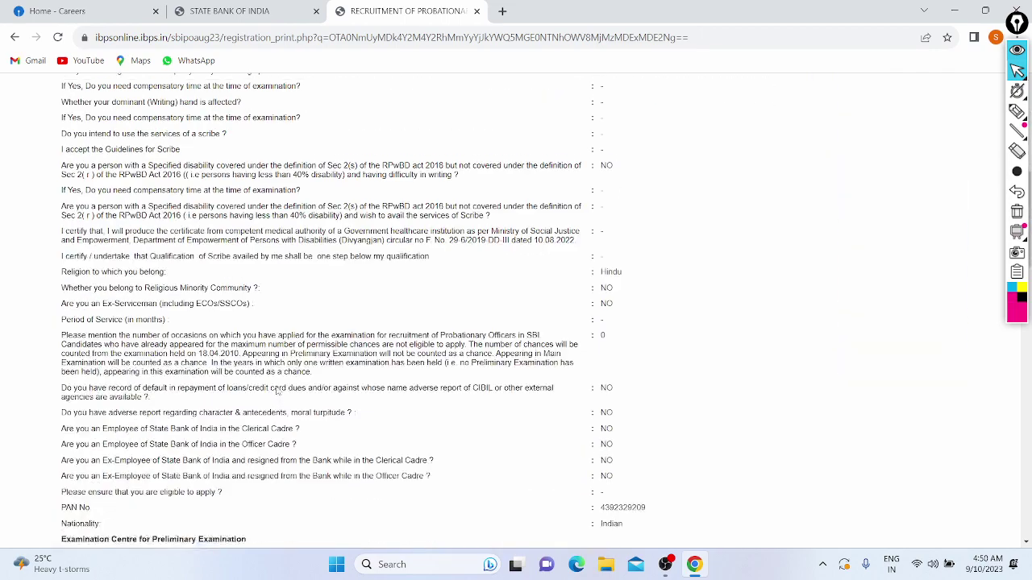
scroll(276, 391, down, 15)
scroll(277, 390, up, 4)
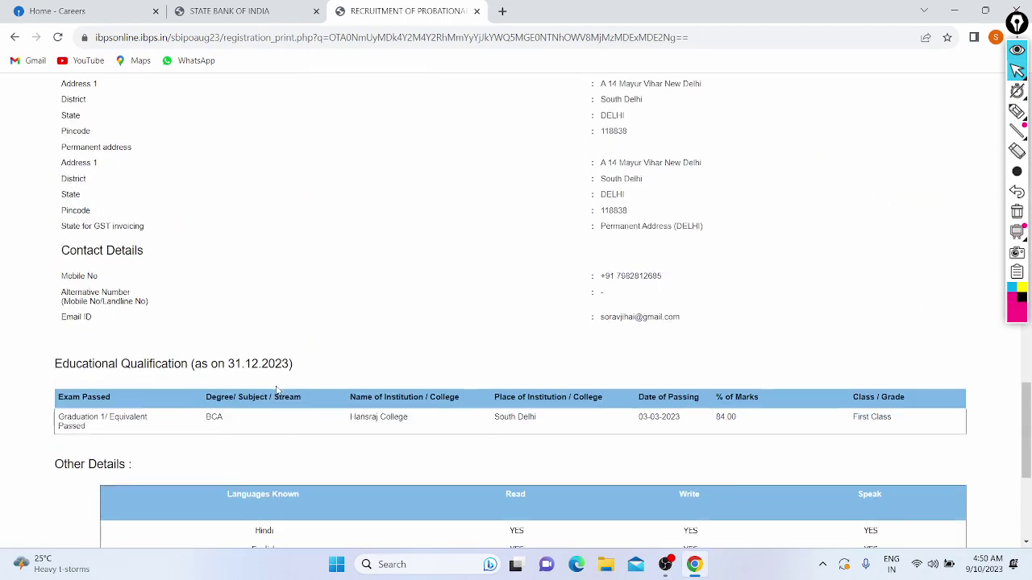
scroll(276, 391, down, 3)
scroll(277, 390, down, 1)
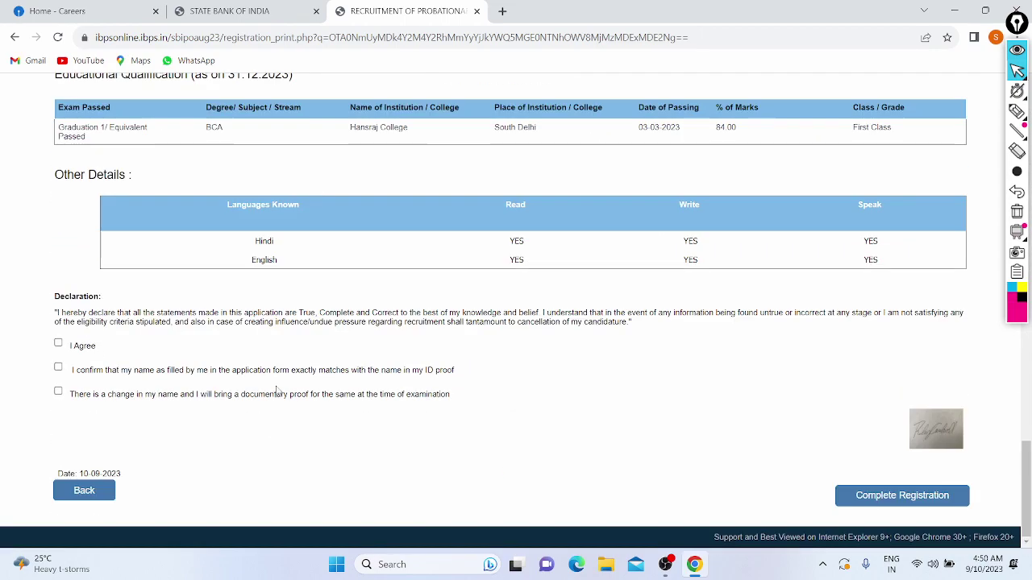
click(58, 344)
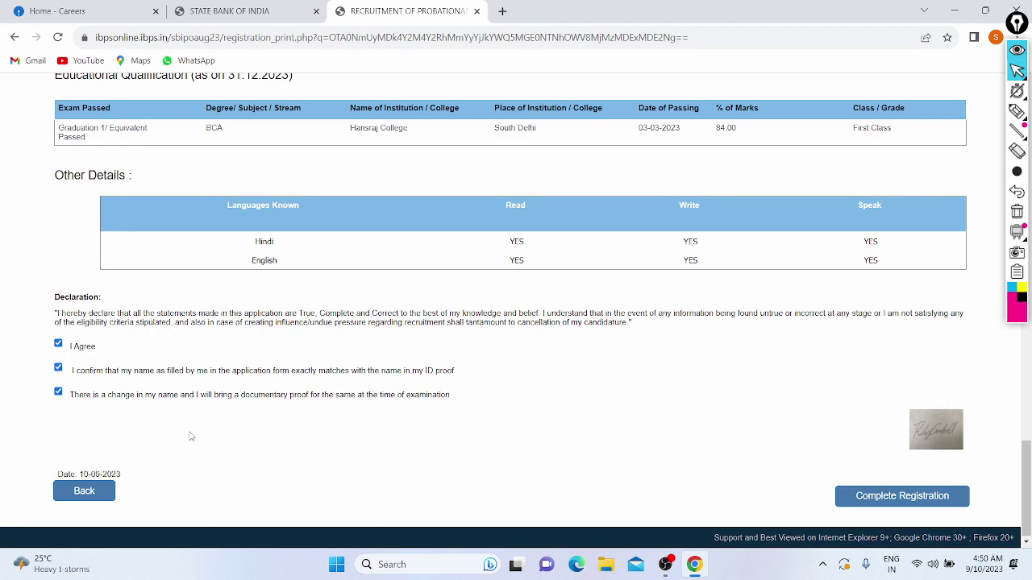
Submit the registration twice, dismissing the name-confirmation warning each time.
click(850, 496)
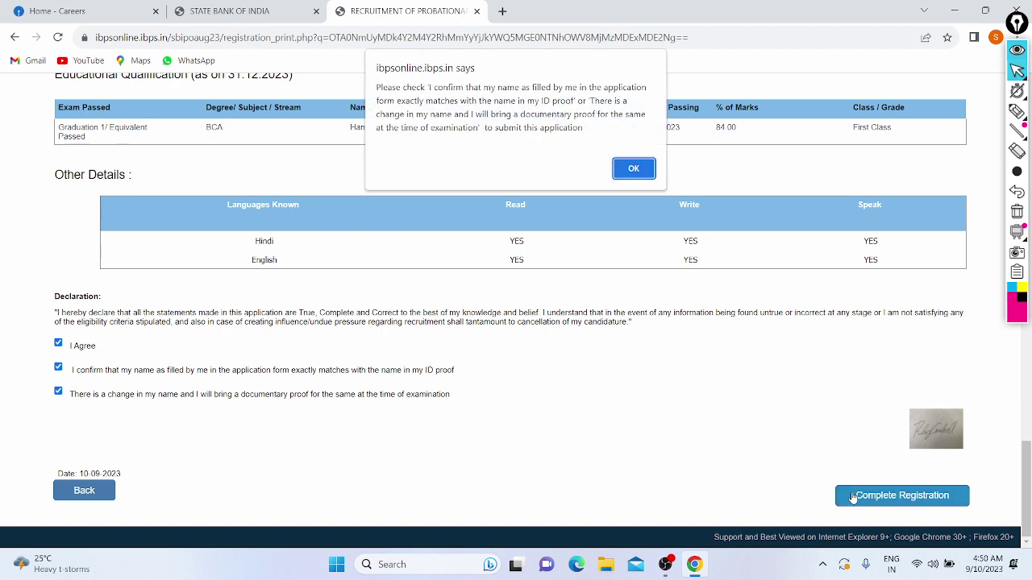
click(634, 169)
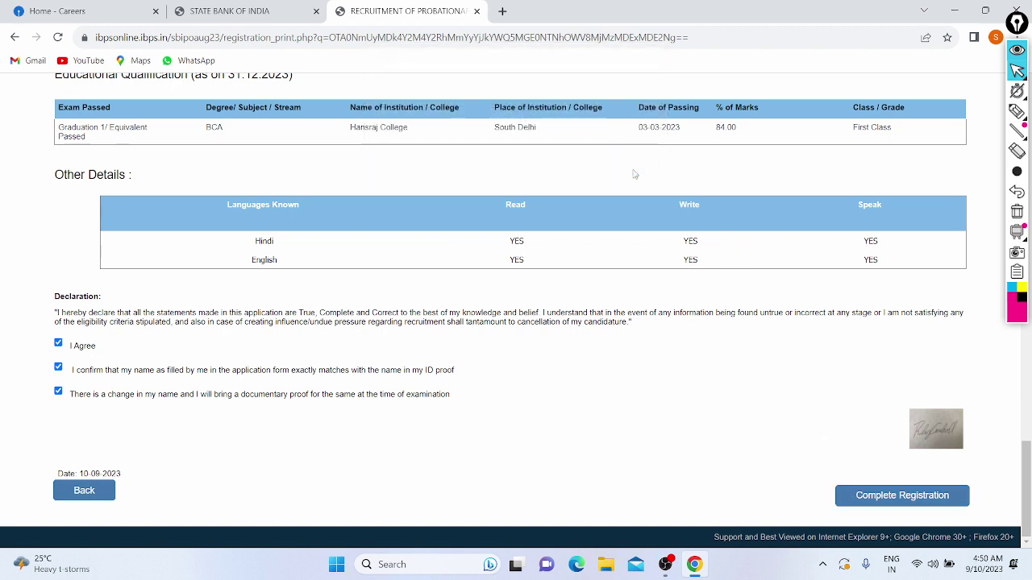
scroll(258, 360, up, 15)
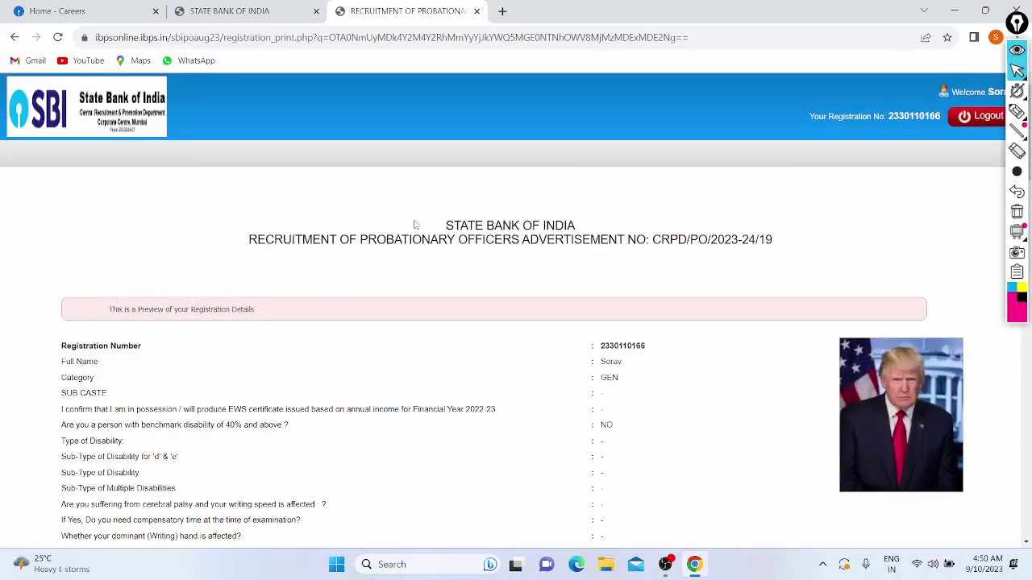
scroll(441, 221, down, 15)
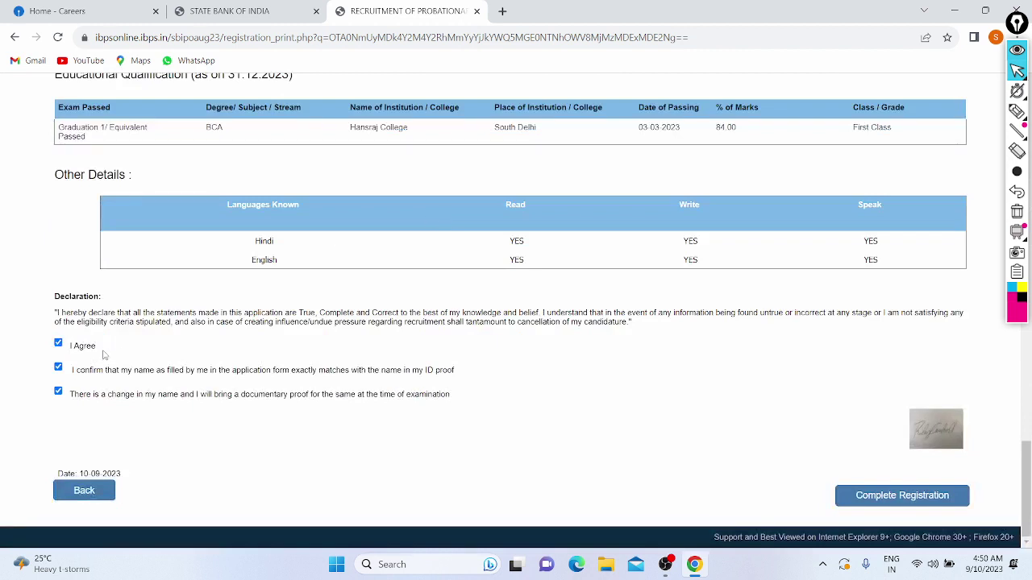
click(891, 496)
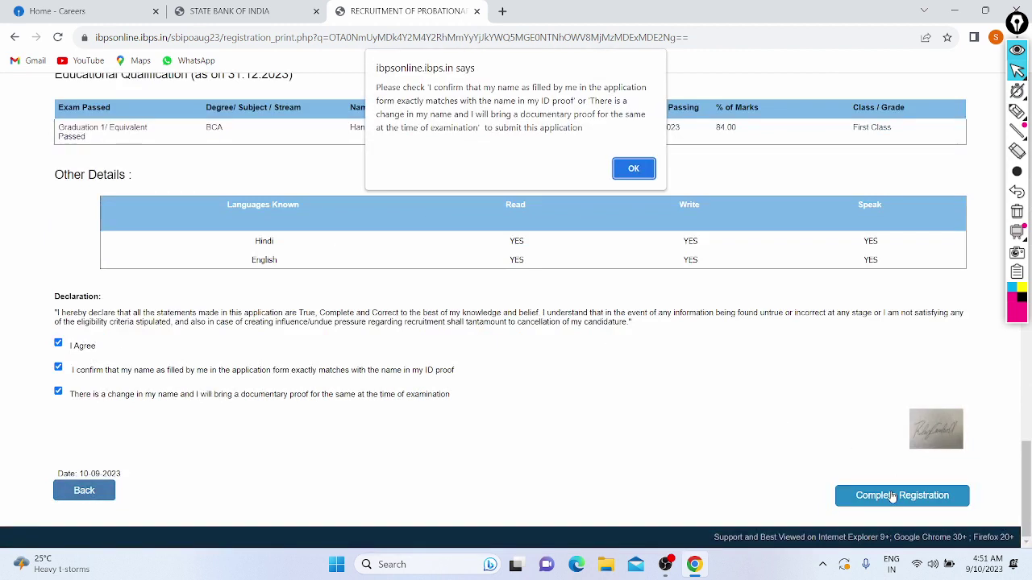
click(634, 169)
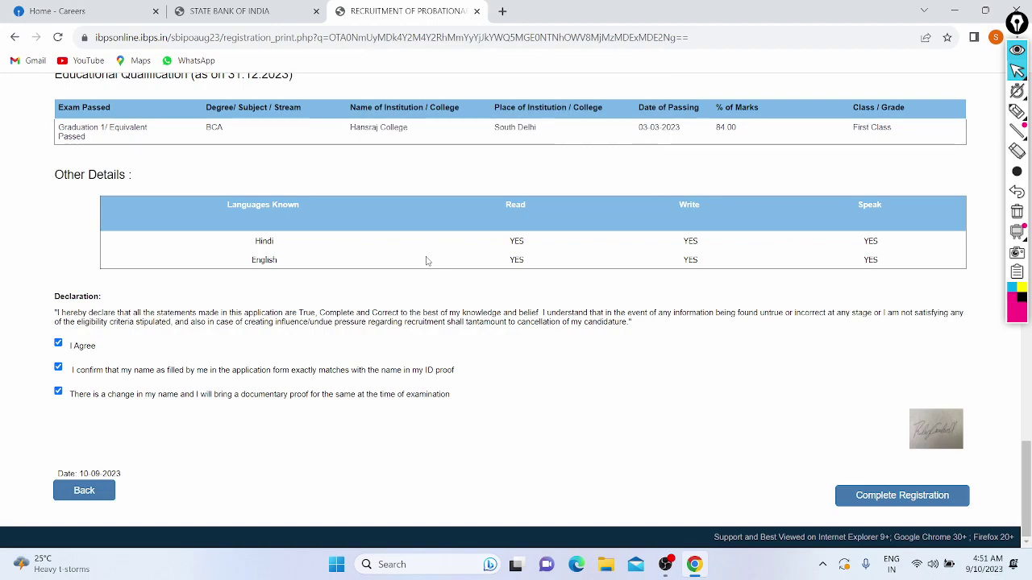
scroll(427, 261, up, 3)
scroll(428, 260, up, 15)
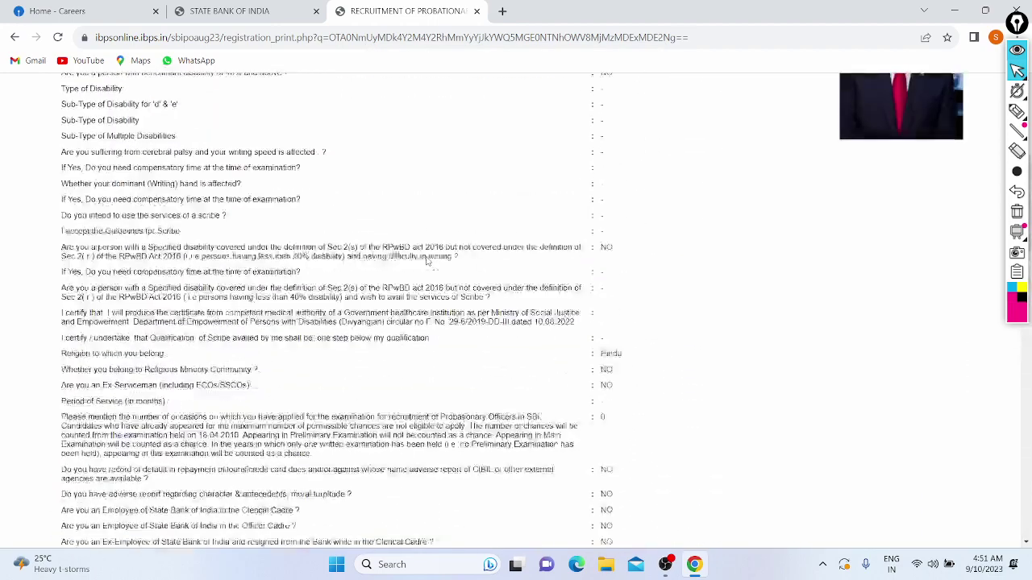
scroll(322, 296, down, 1)
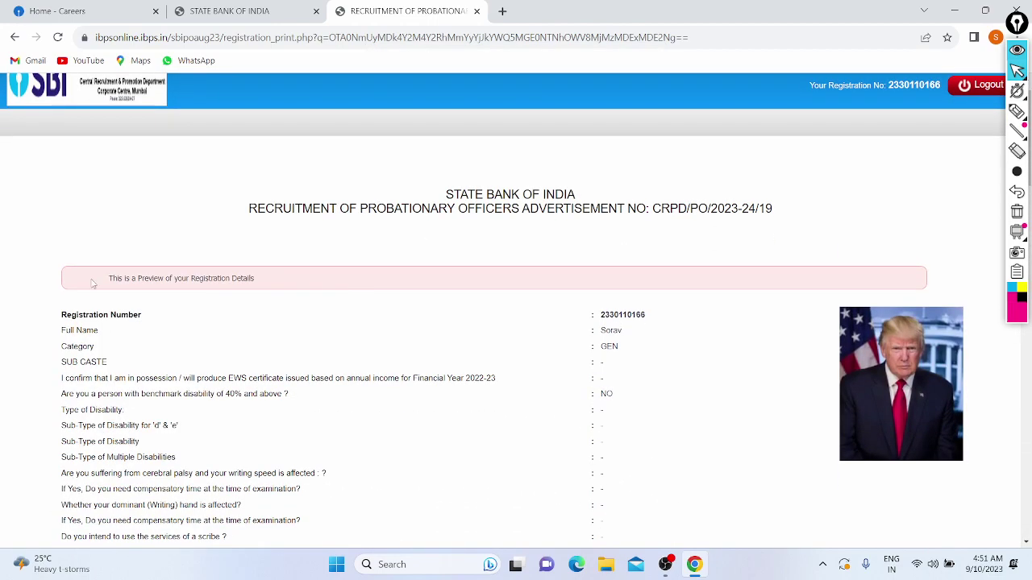
drag(104, 283, 279, 292)
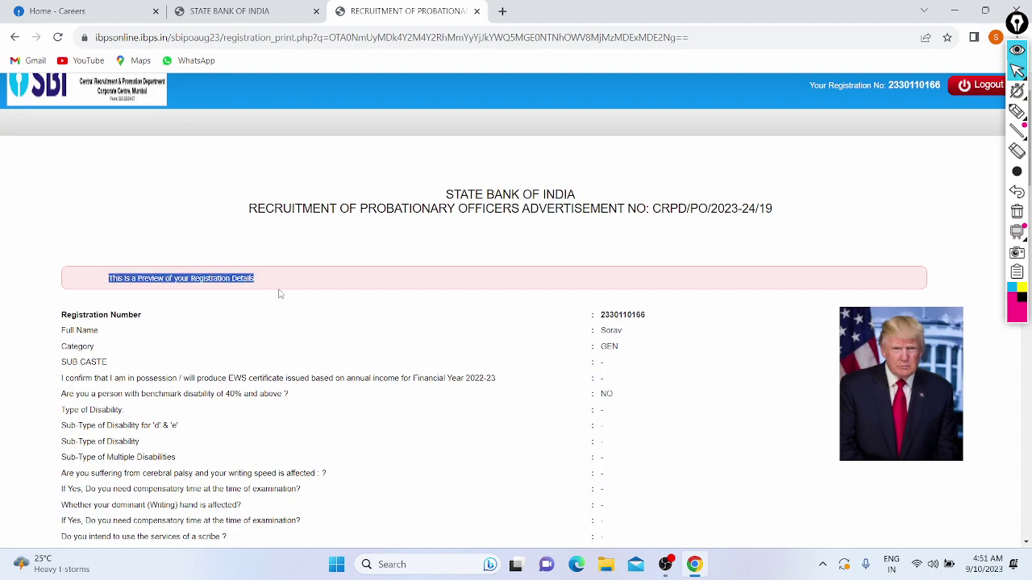
click(280, 294)
scroll(280, 293, down, 10)
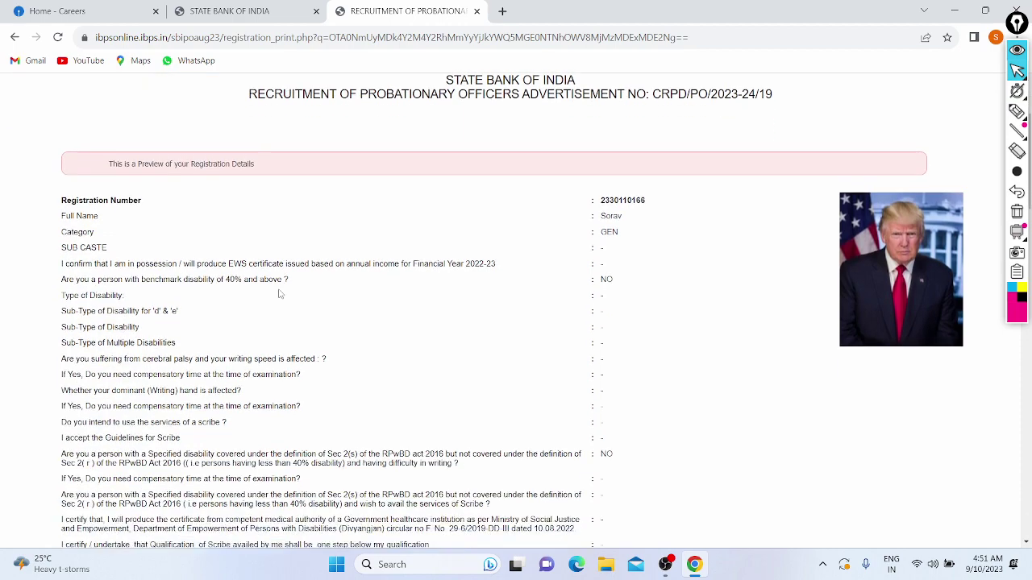
scroll(279, 293, down, 10)
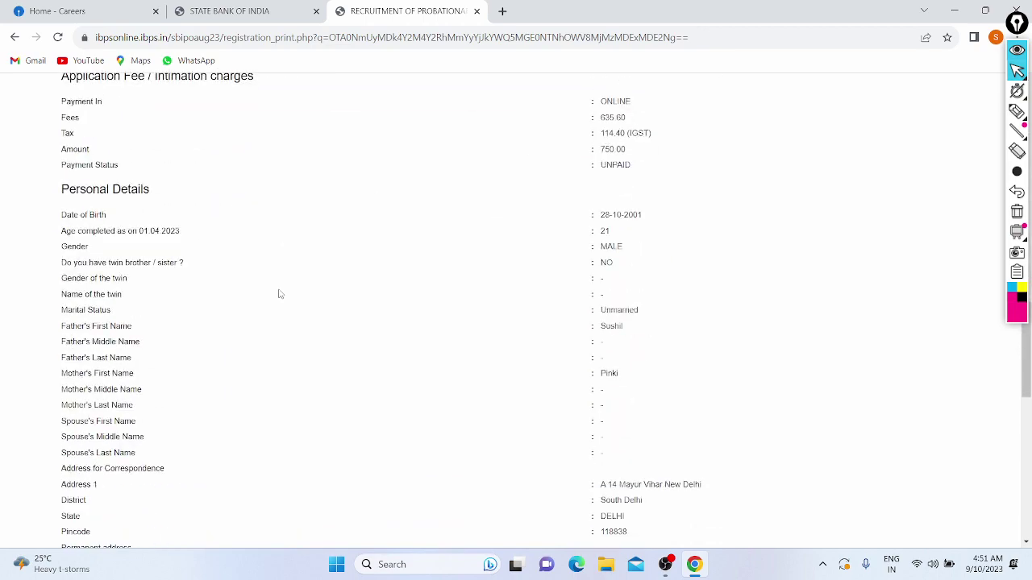
scroll(138, 301, down, 3)
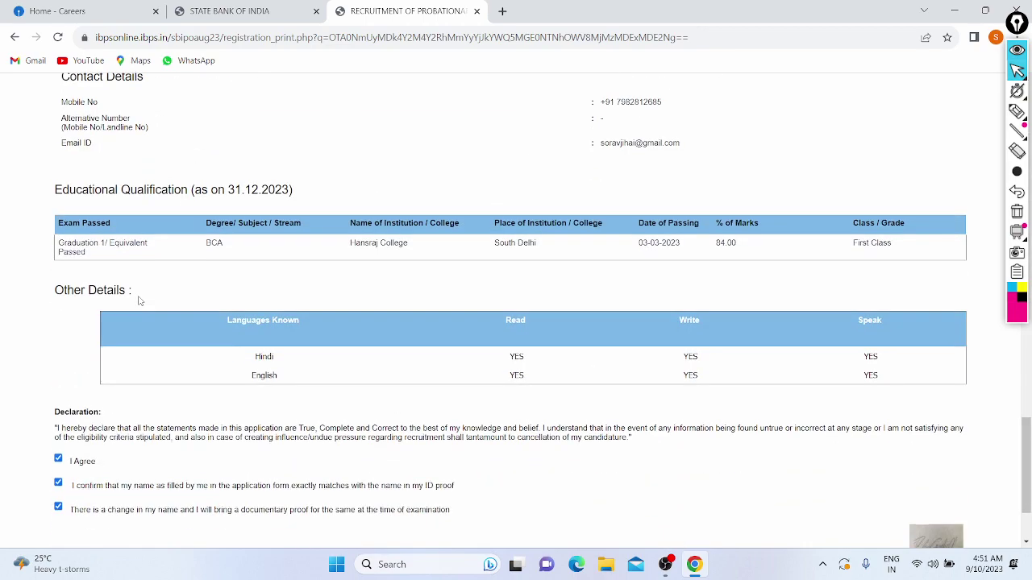
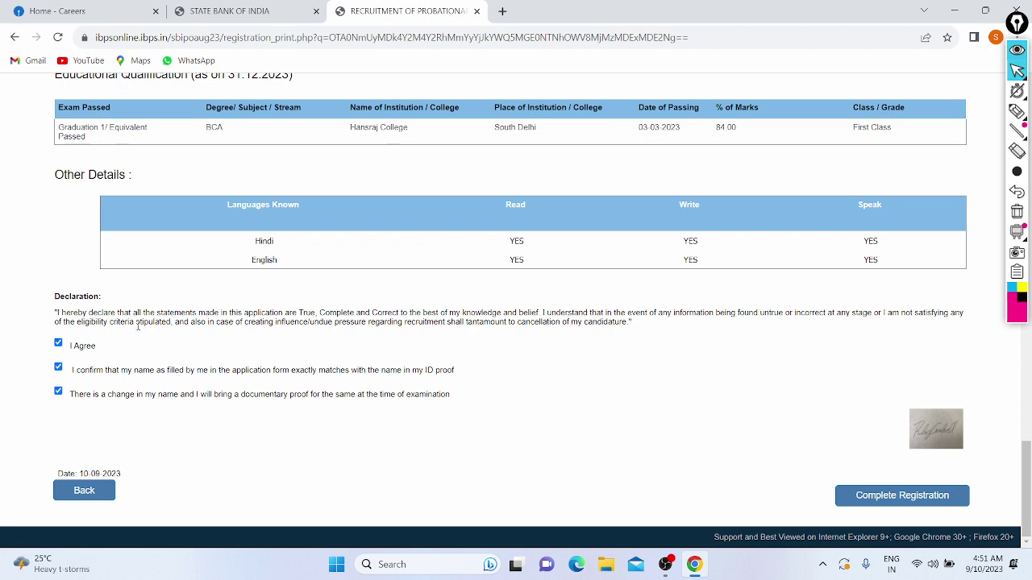
Highlight the declaration text, attempt Complete Registration, read the name-confirmation warning and dismiss it.
drag(139, 322, 460, 323)
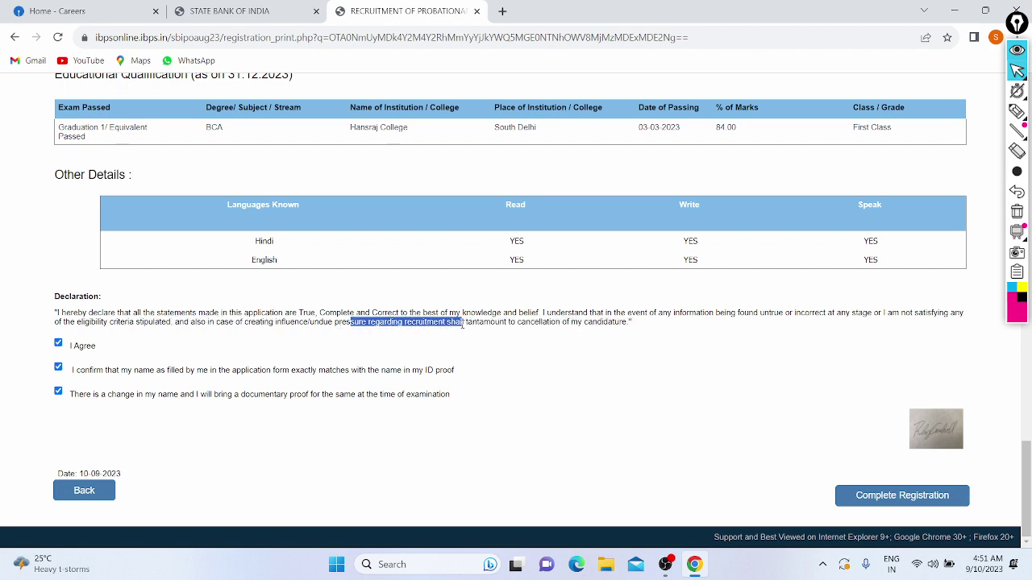
click(464, 323)
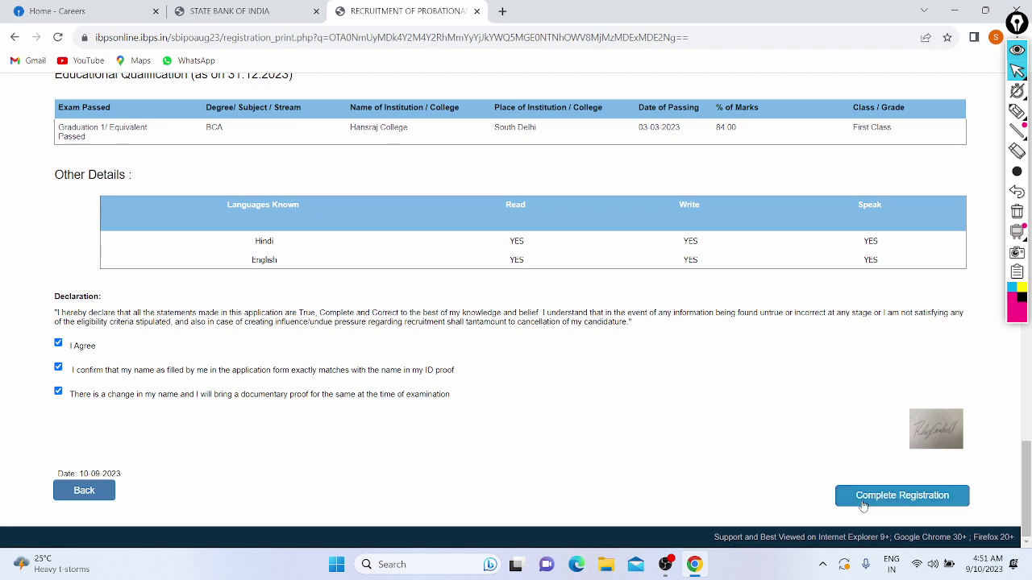
click(887, 498)
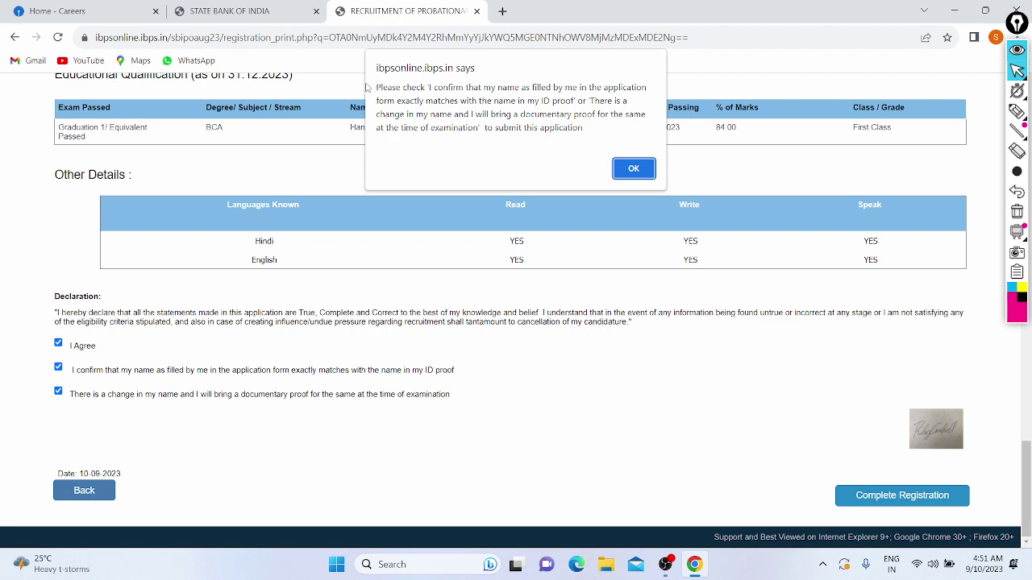
drag(429, 87, 535, 93)
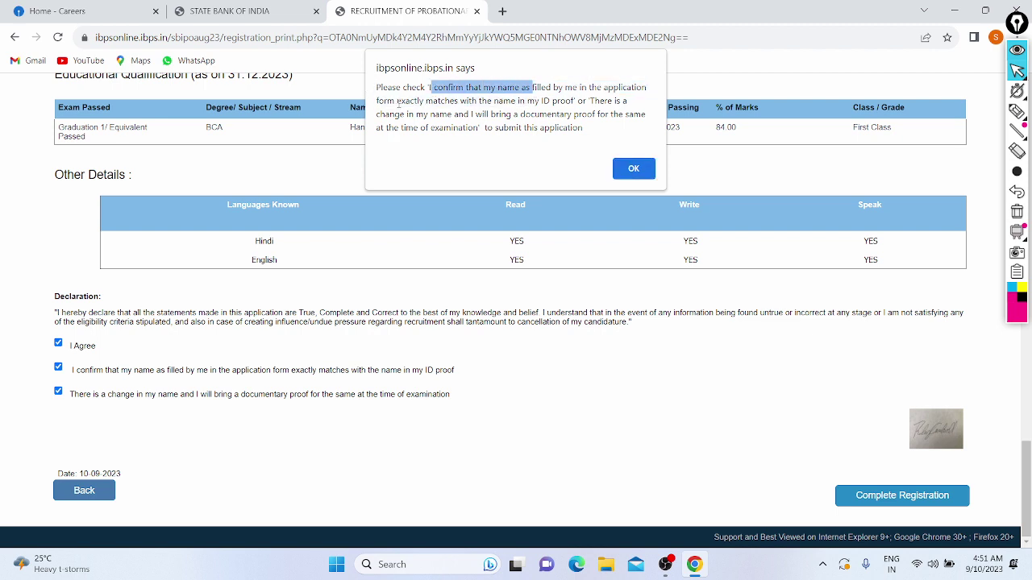
drag(396, 102, 404, 104)
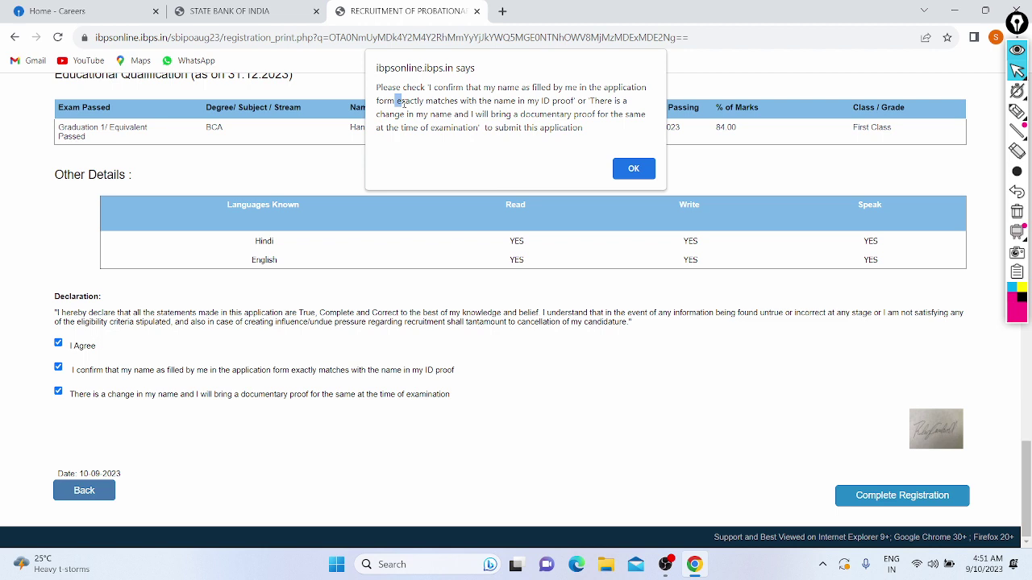
click(567, 88)
drag(396, 103, 610, 105)
drag(417, 115, 542, 116)
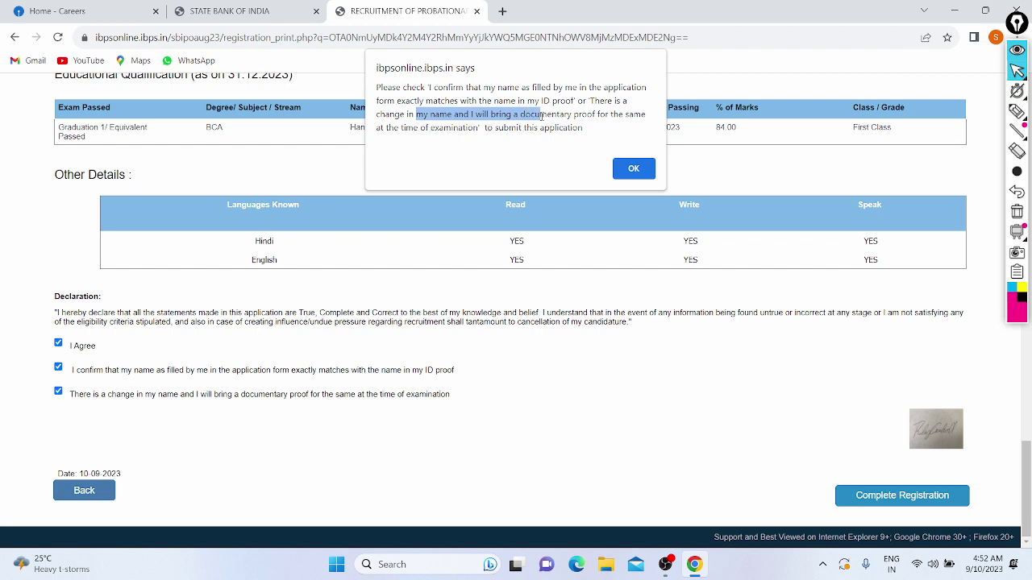
click(600, 123)
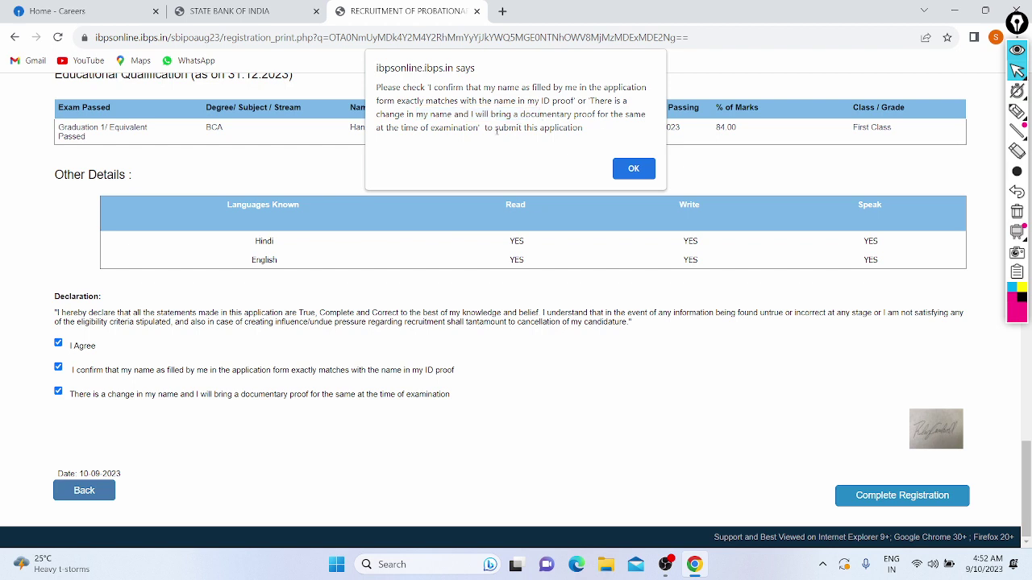
click(633, 169)
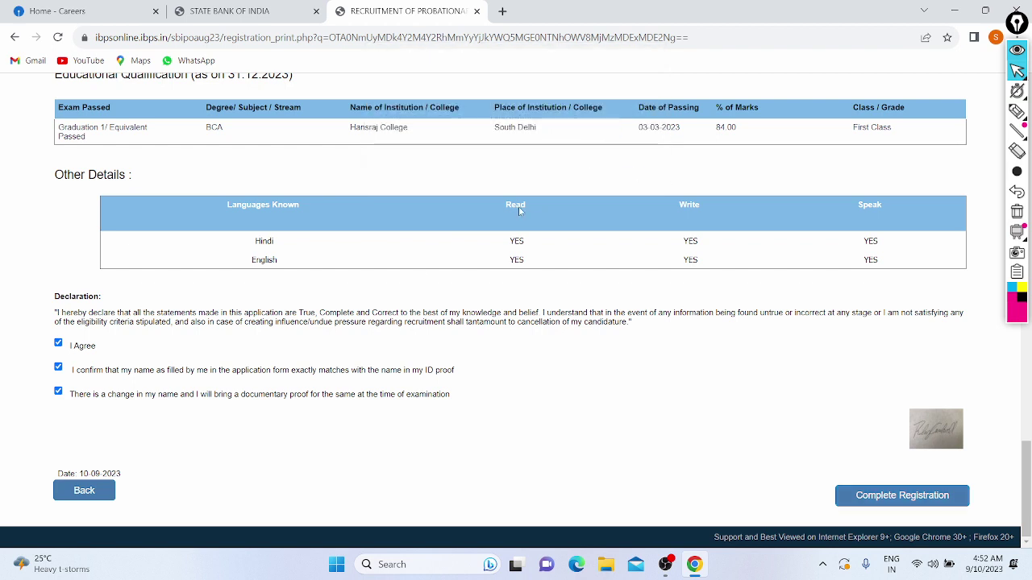
Retry Complete Registration and dismiss the repeated name-confirmation warning.
click(860, 494)
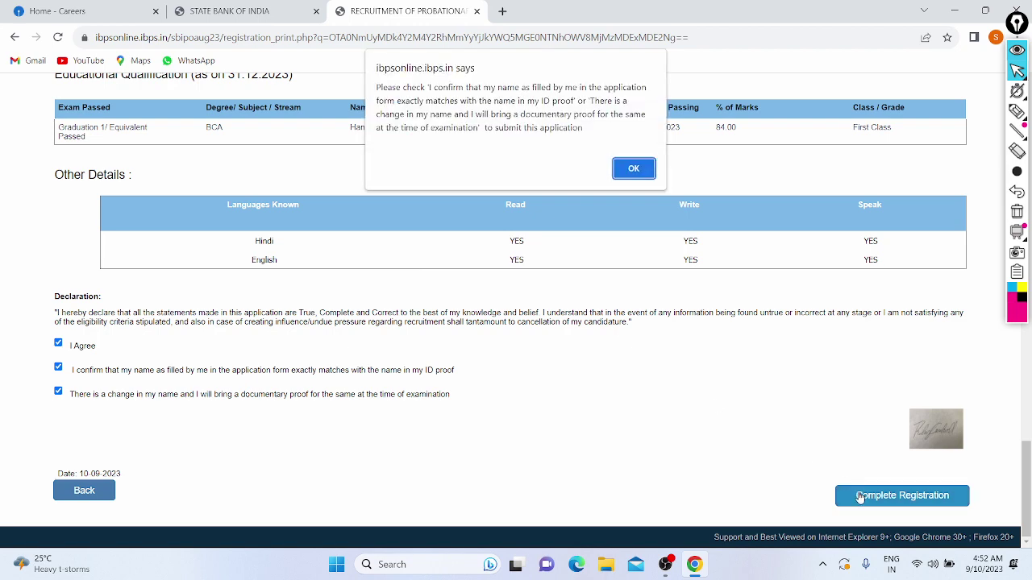
click(634, 168)
scroll(205, 379, up, 15)
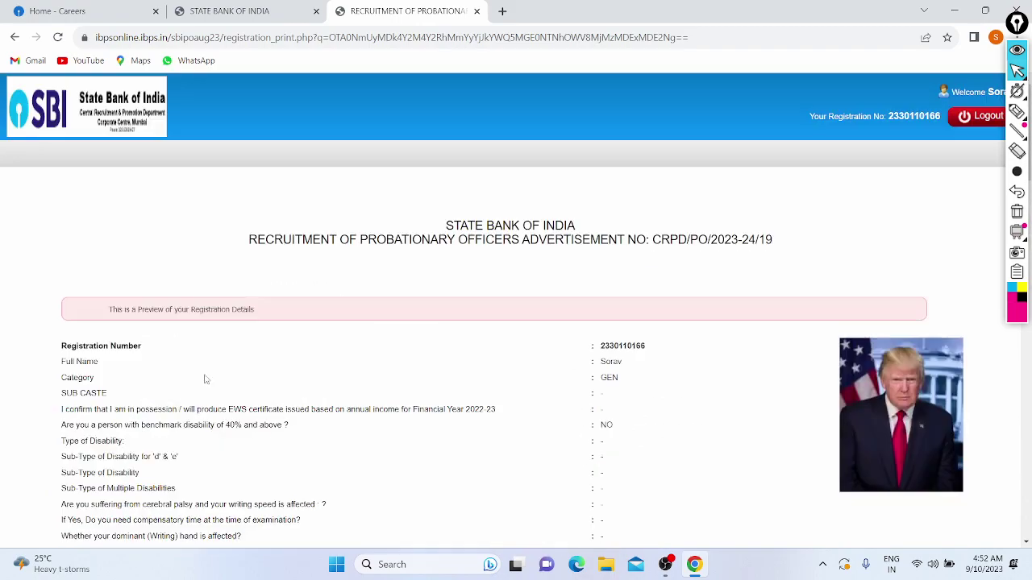
scroll(490, 270, down, 15)
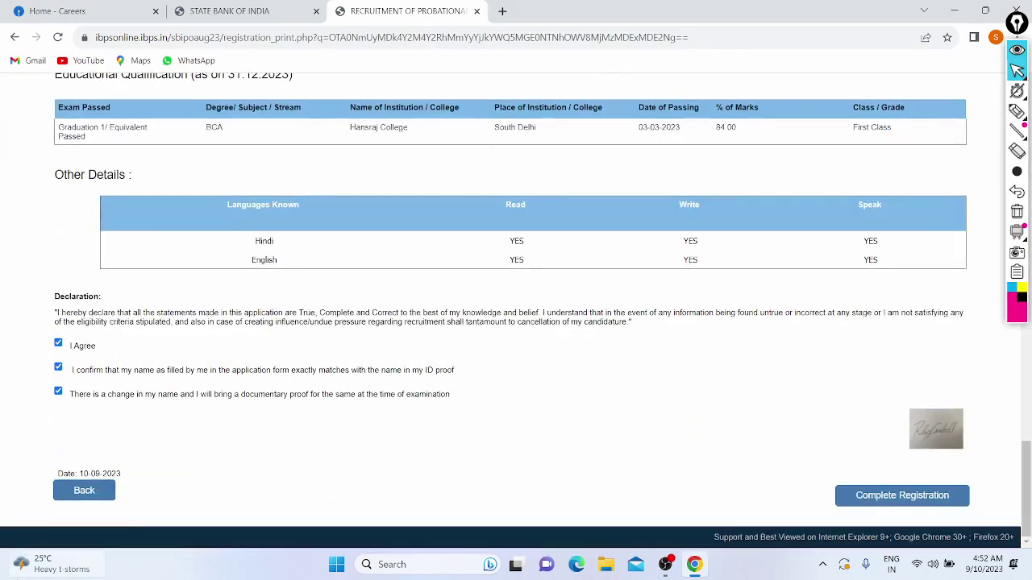
Go back to qualification details, save them again, and tick I Agree on the preview.
click(66, 487)
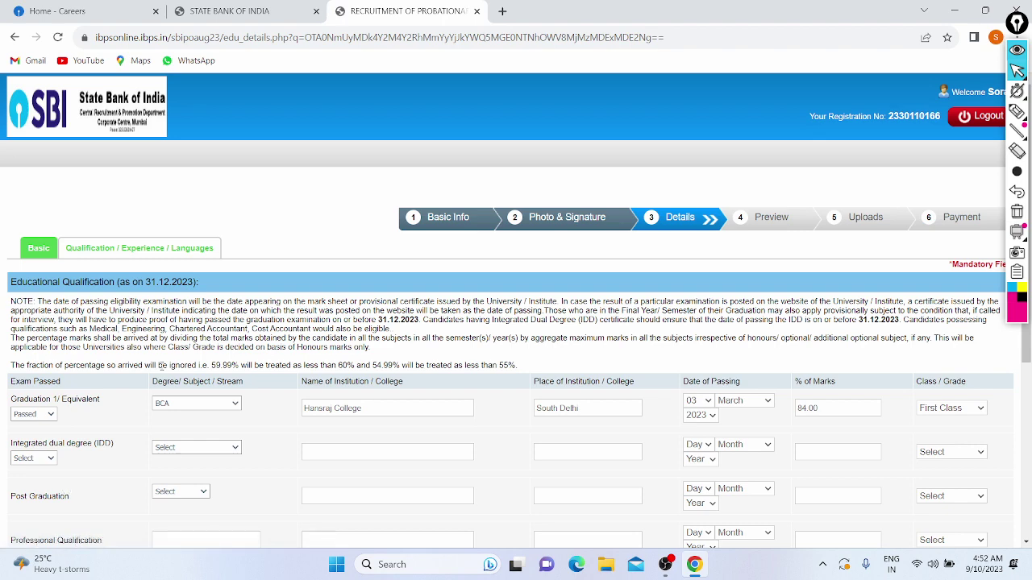
scroll(162, 372, down, 4)
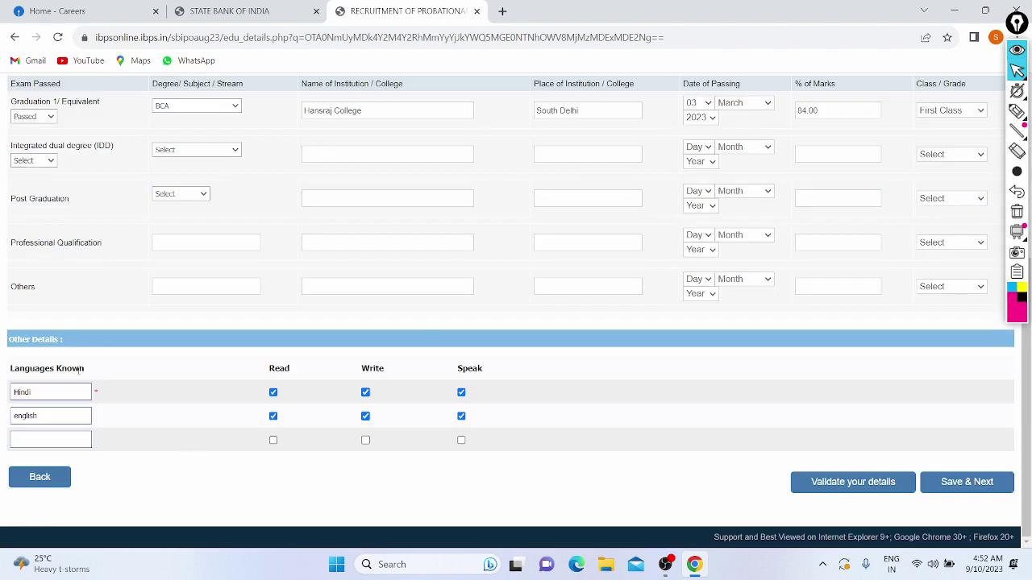
click(953, 482)
scroll(543, 327, down, 10)
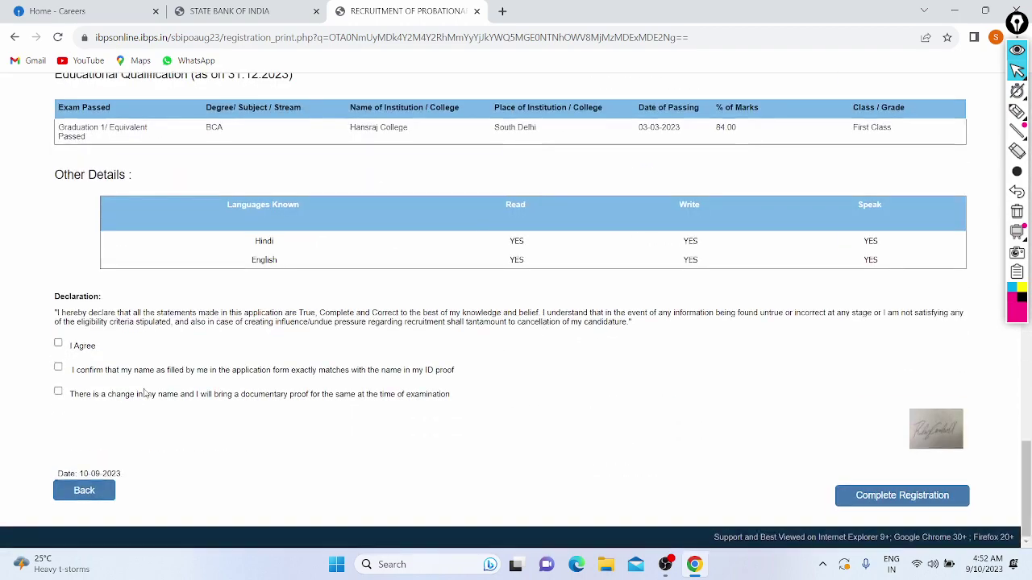
click(58, 343)
Attempt Complete Registration twice with only I Agree ticked, dismissing each warning.
click(880, 498)
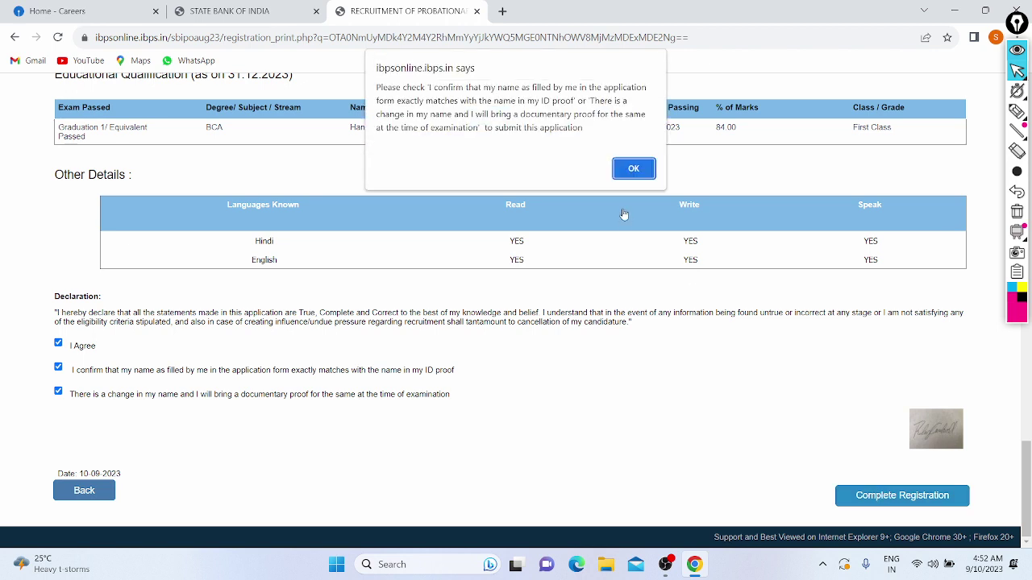
click(623, 169)
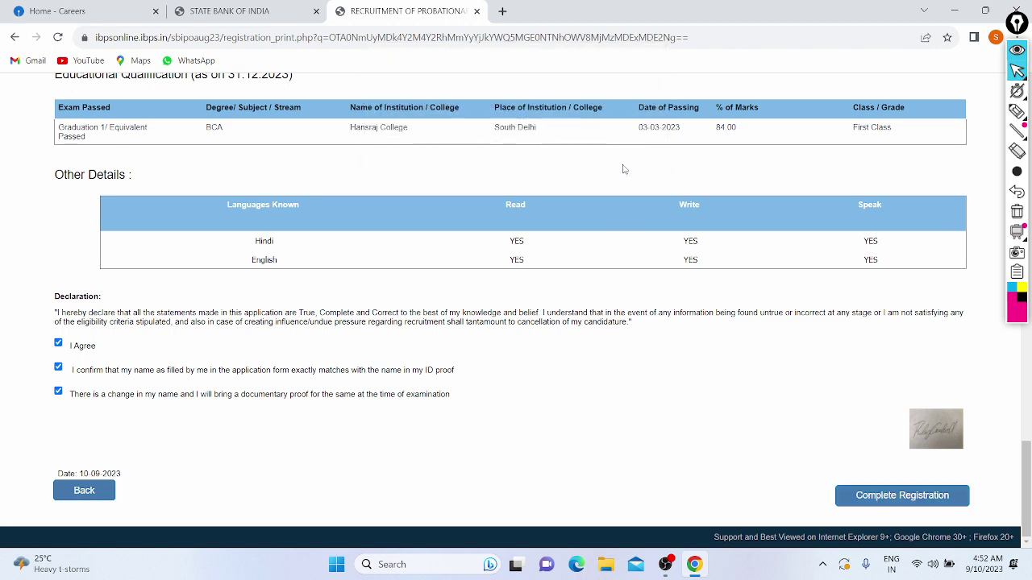
click(914, 501)
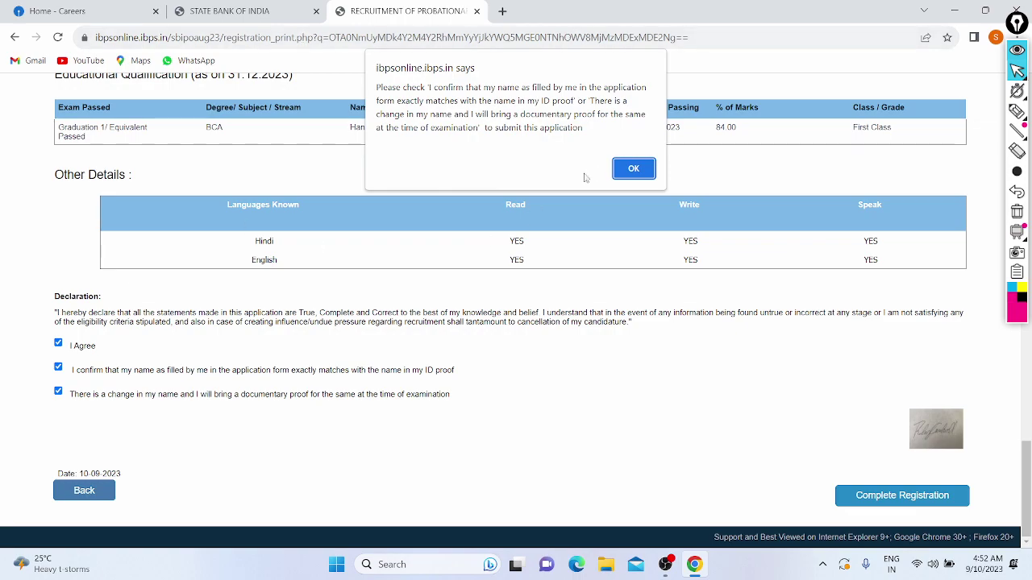
click(632, 169)
Reload the registration preview so all three declarations are unticked again.
scroll(98, 347, up, 15)
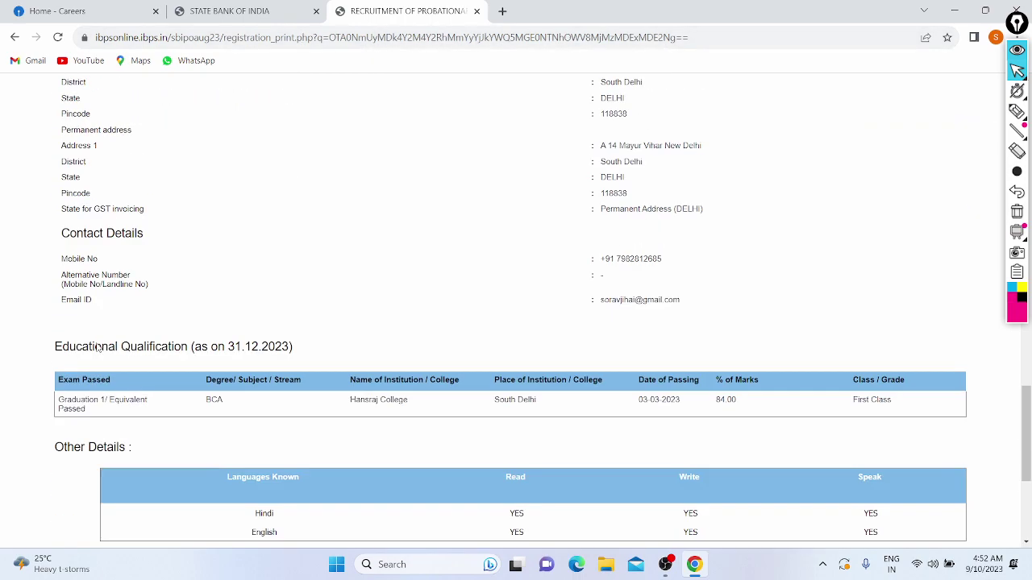
scroll(98, 347, up, 10)
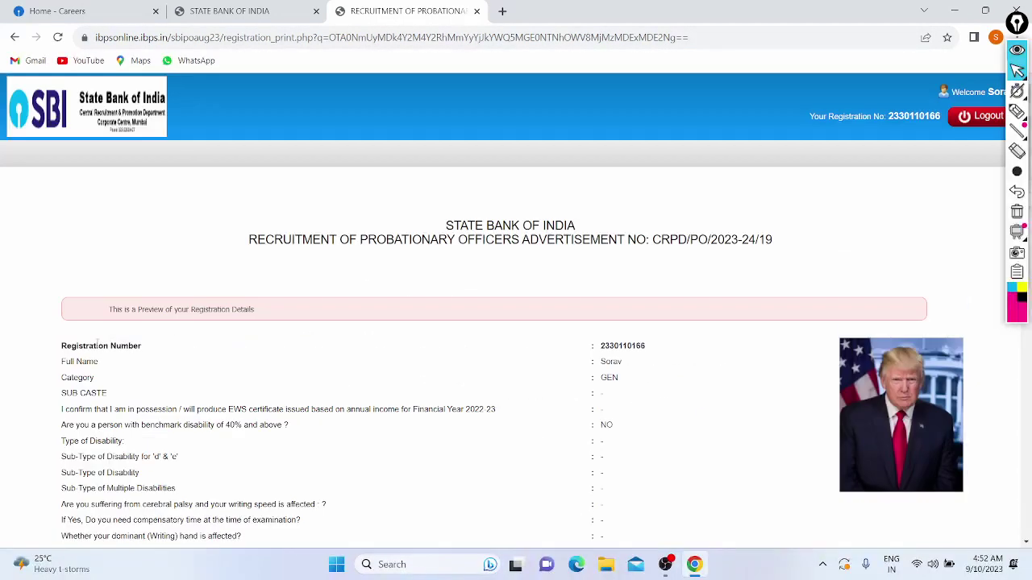
scroll(350, 410, down, 10)
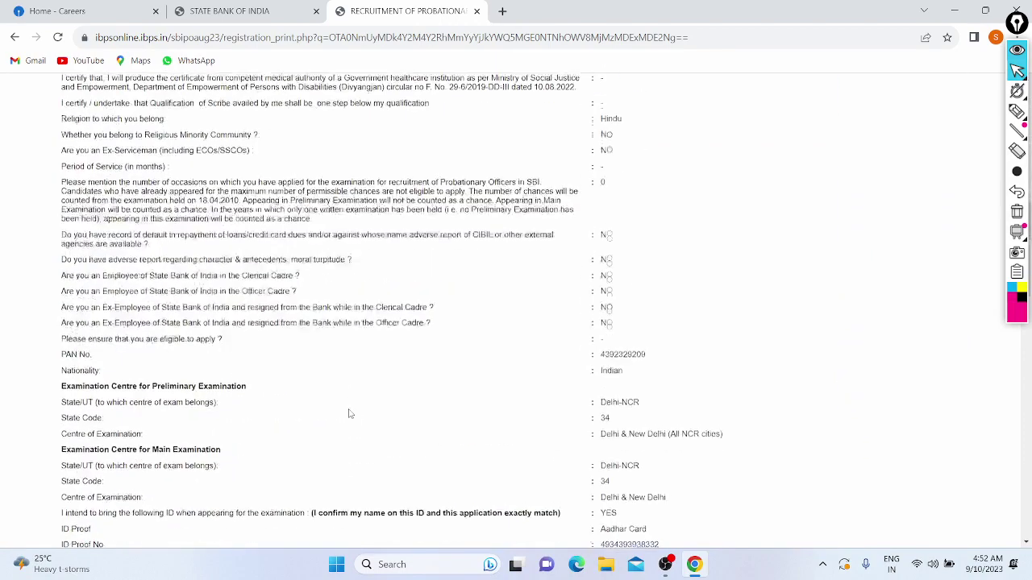
scroll(350, 413, up, 10)
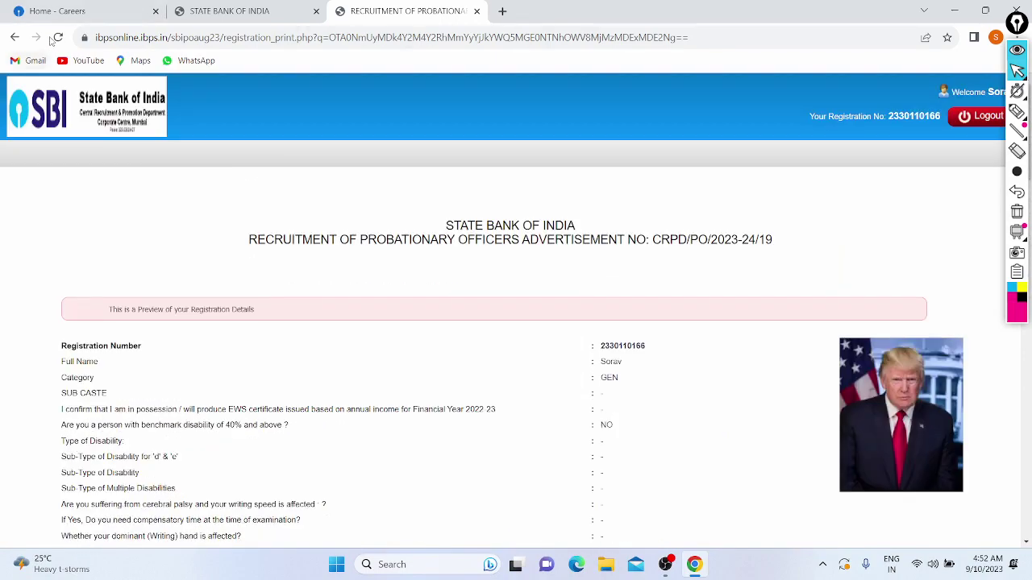
click(57, 37)
scroll(440, 379, down, 20)
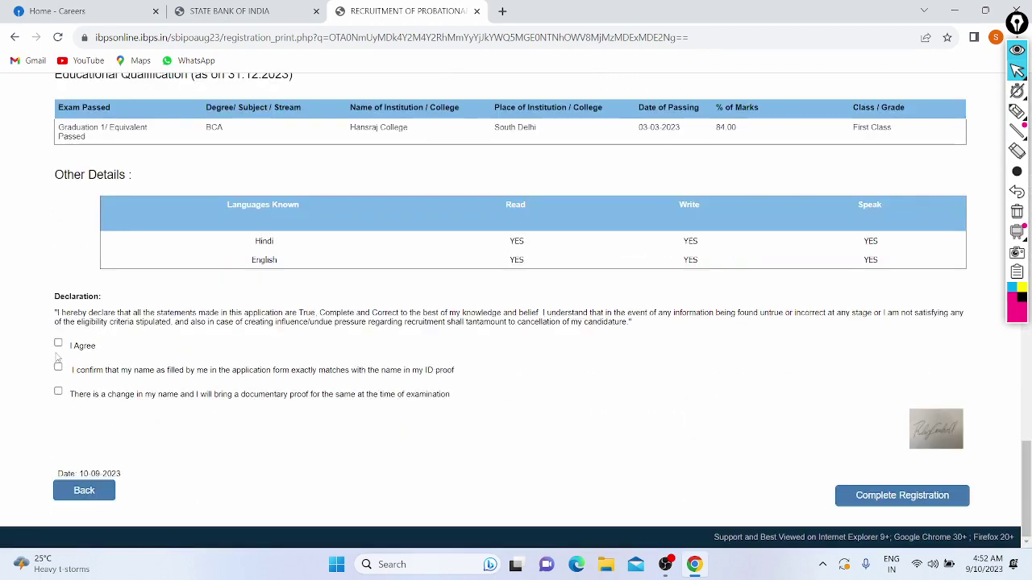
Tick I Agree and the name-matches-ID-proof declaration, then attempt registration and dismiss the warning.
click(58, 343)
click(58, 367)
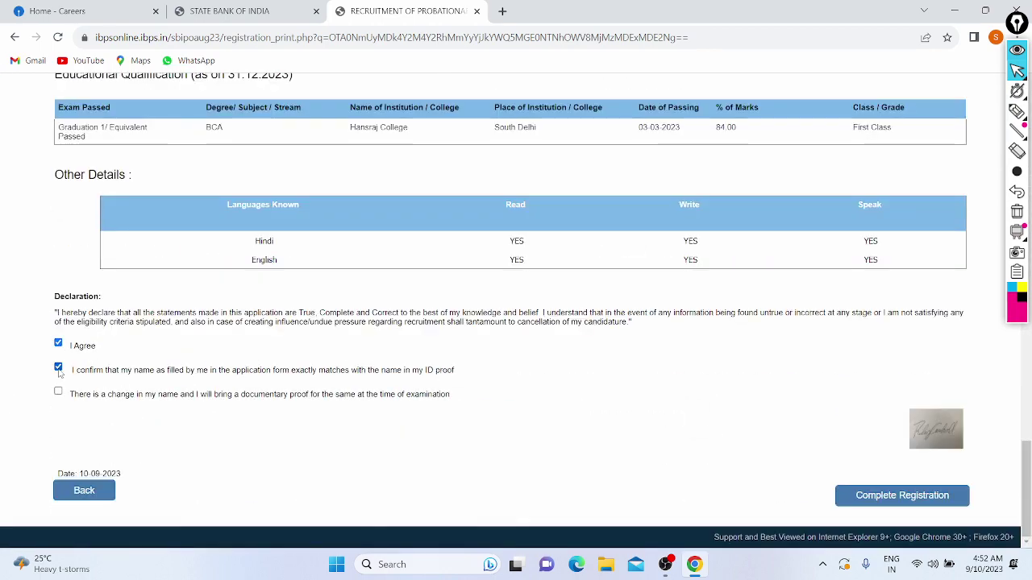
click(844, 503)
click(634, 169)
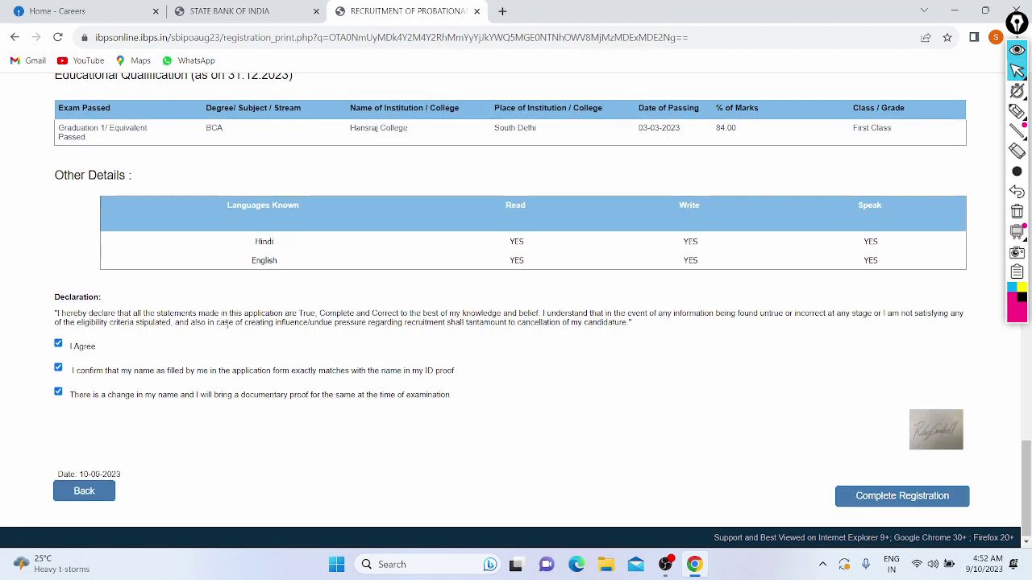
Retry Complete Registration, read the required-declaration warning, and dismiss it.
scroll(227, 325, up, 2)
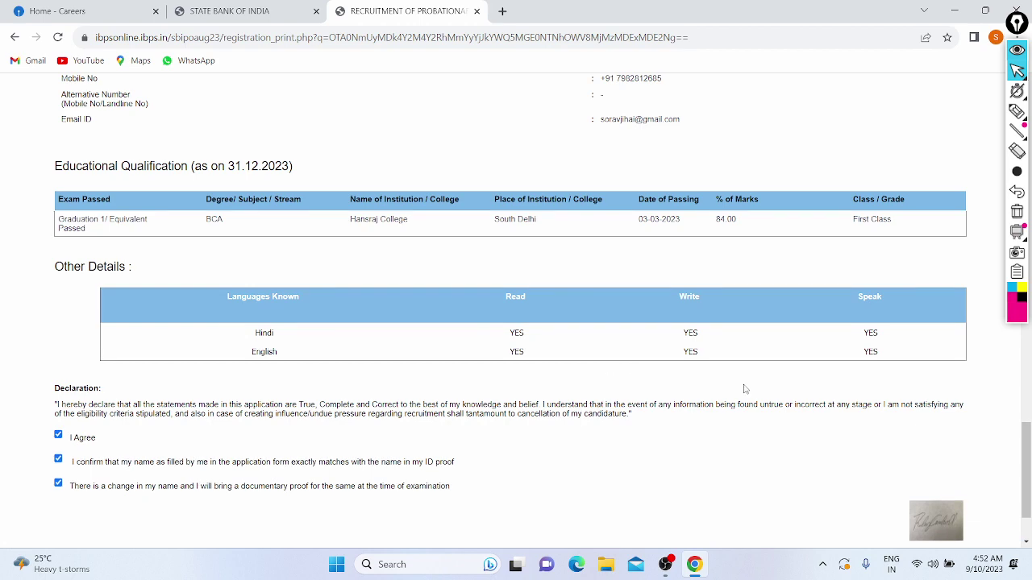
scroll(747, 390, down, 2)
click(881, 495)
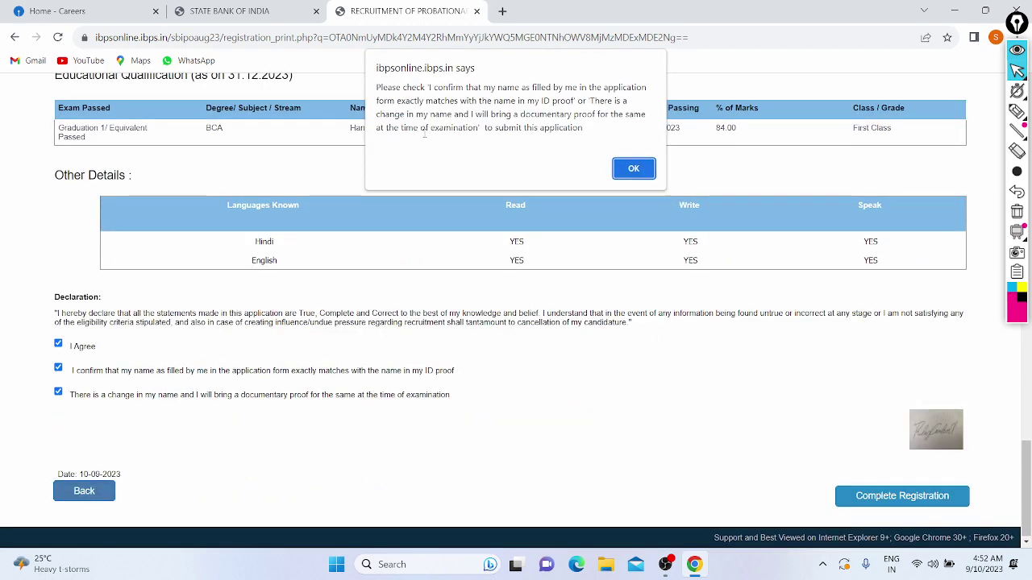
drag(413, 94, 457, 101)
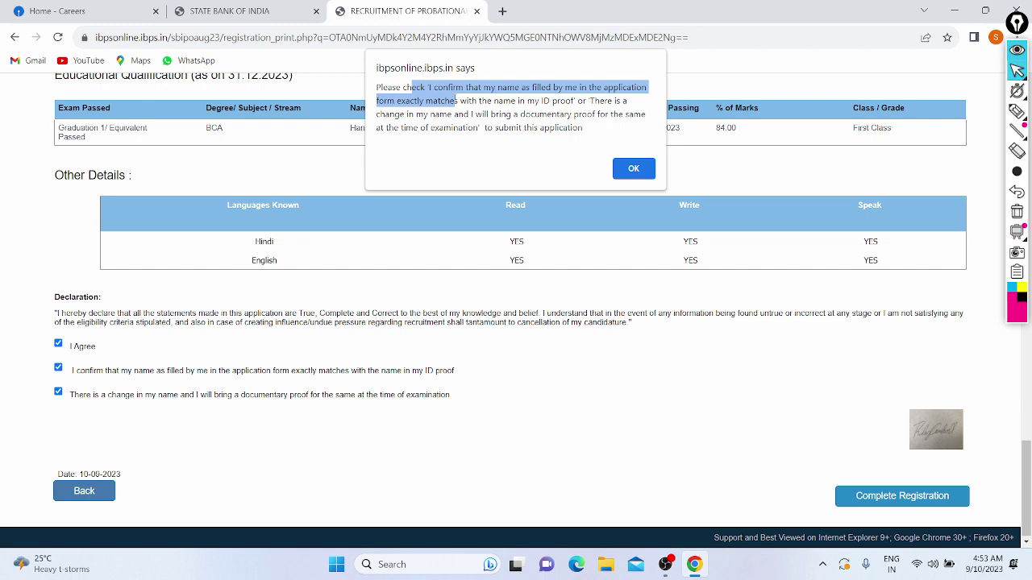
drag(458, 101, 603, 128)
click(623, 129)
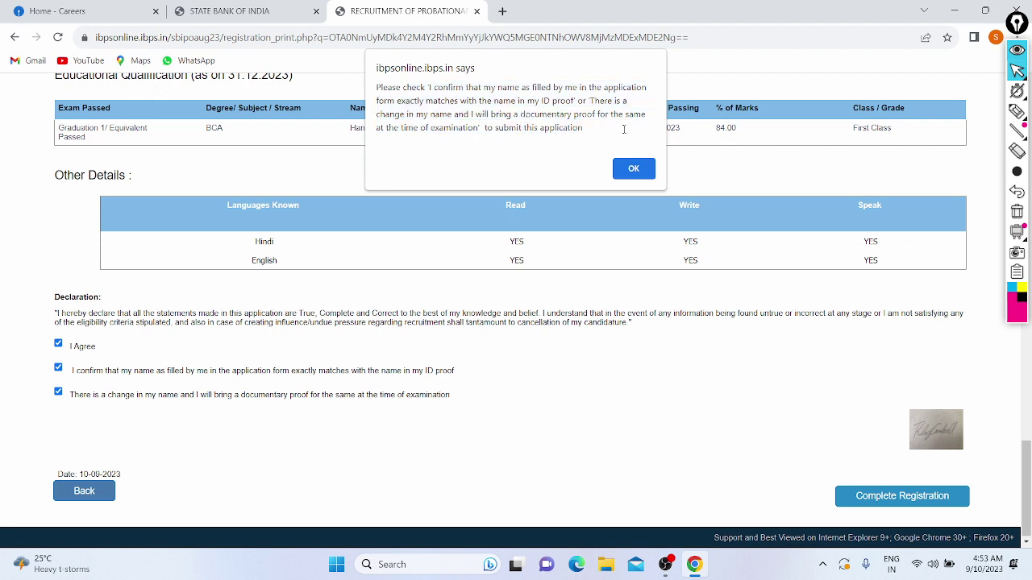
click(627, 170)
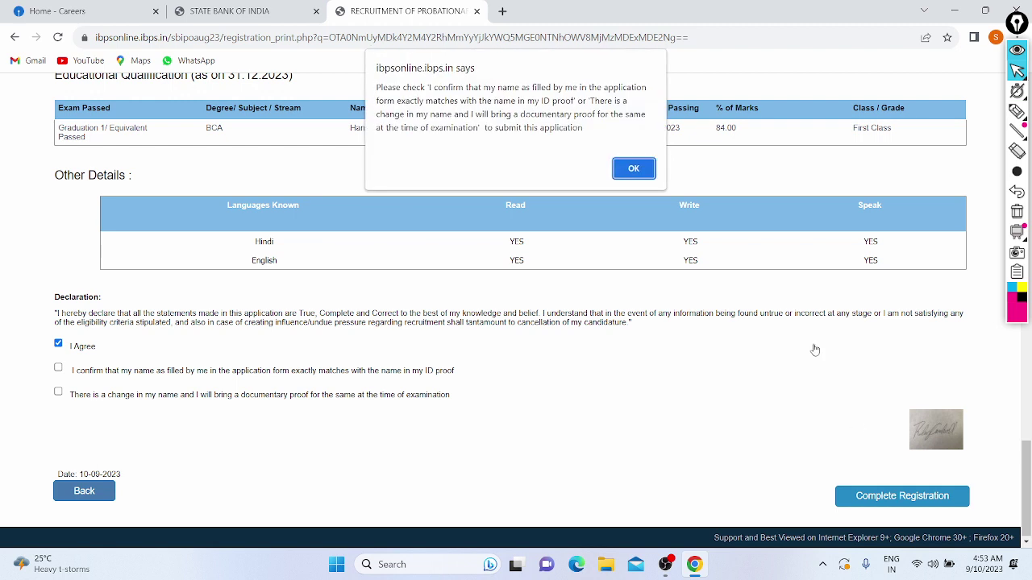
Tick the name-matches-ID-proof declaration, complete registration, and confirm both no-further-changes dialogs.
click(636, 165)
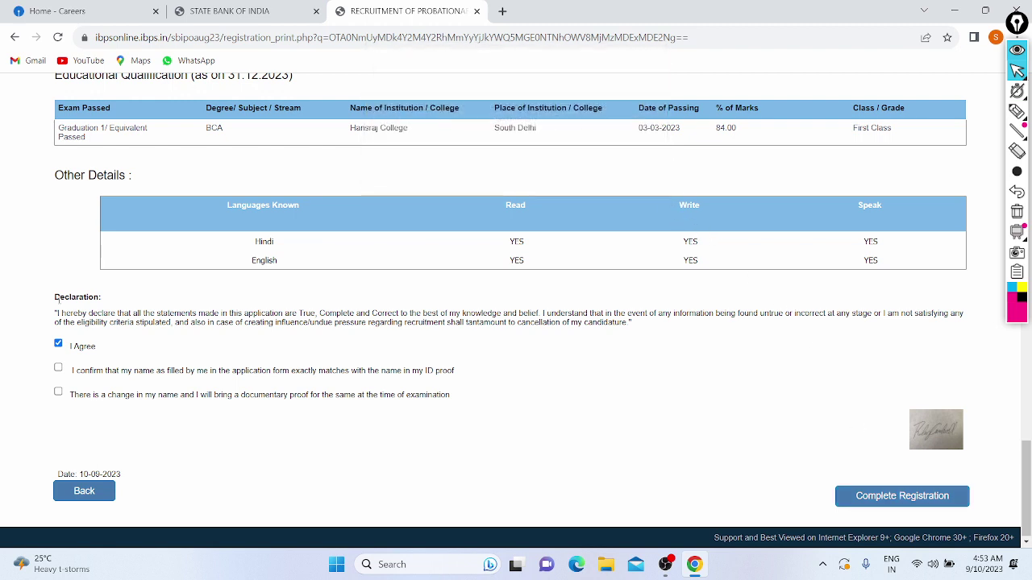
click(58, 369)
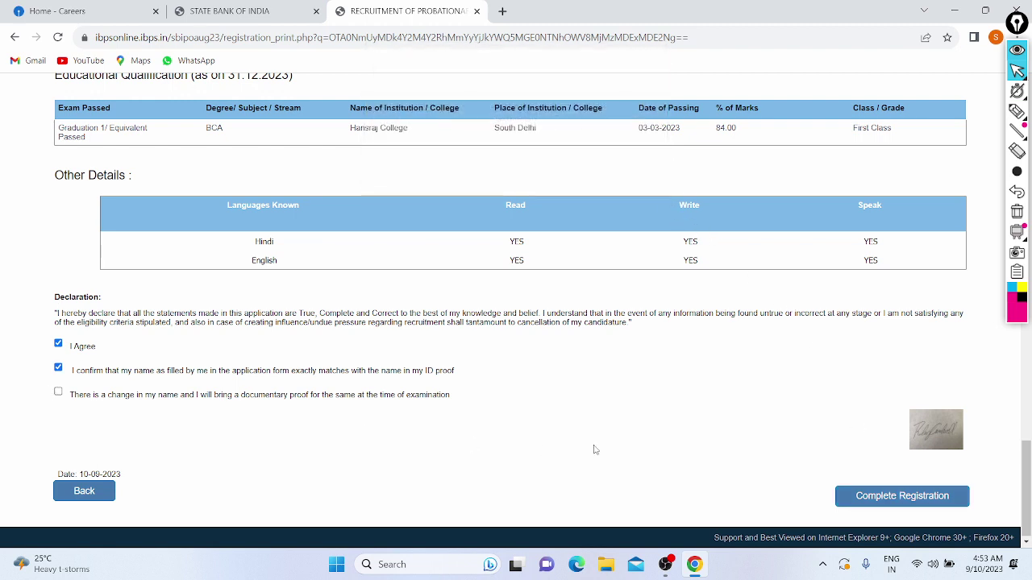
click(844, 496)
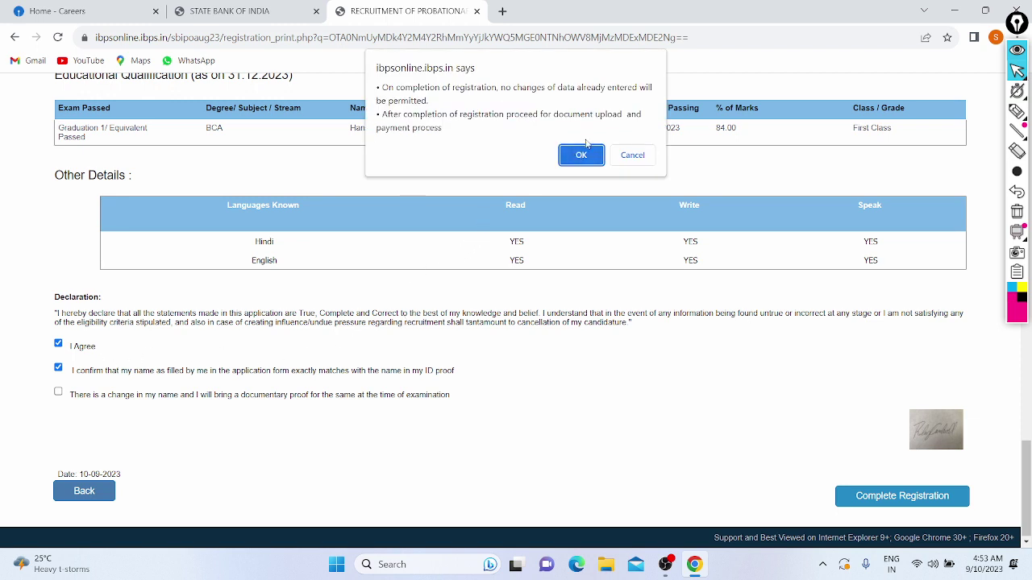
click(579, 160)
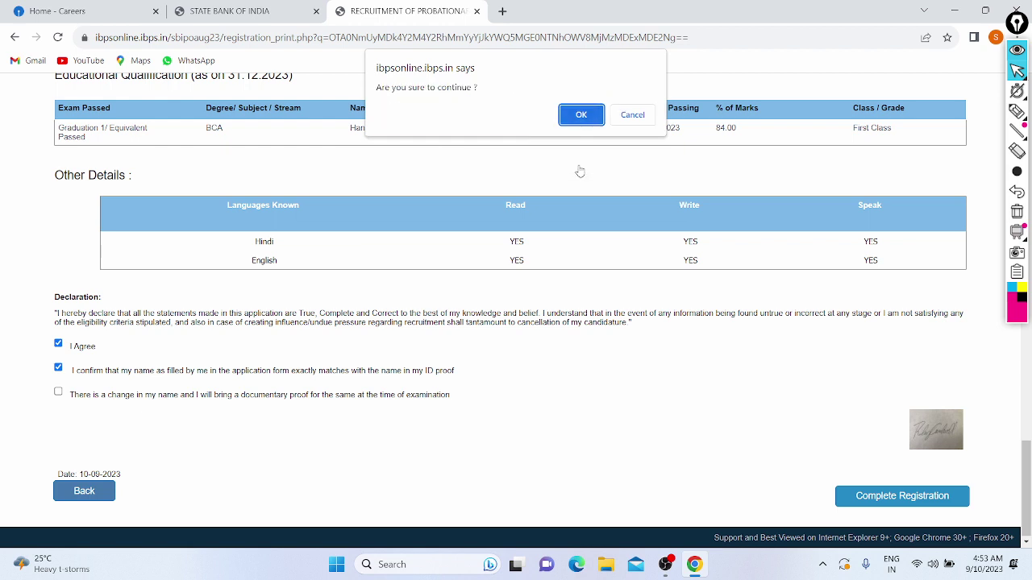
click(578, 114)
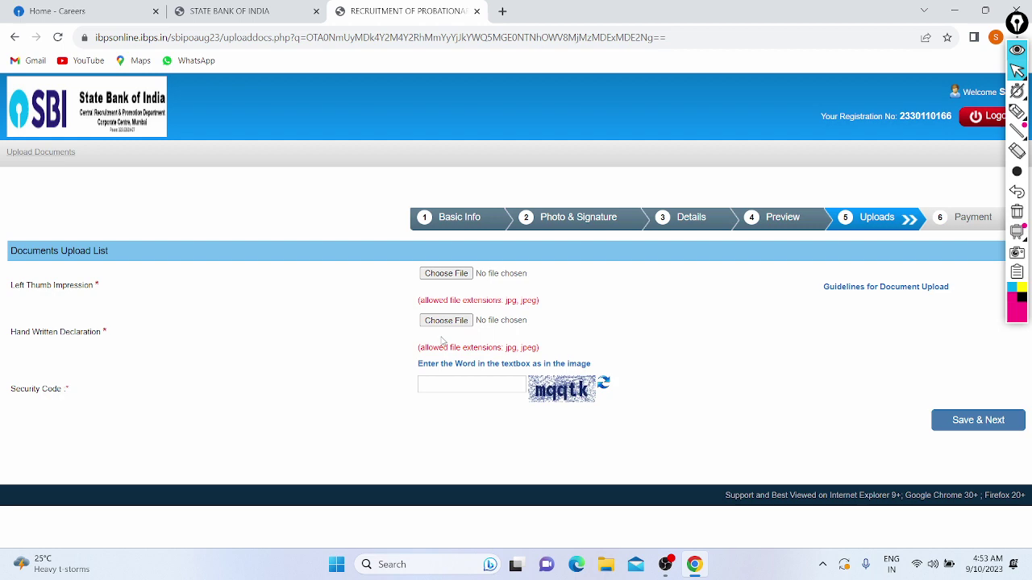
Upload Donald.jpg from Downloads as the left thumb impression and accept its preview.
click(439, 274)
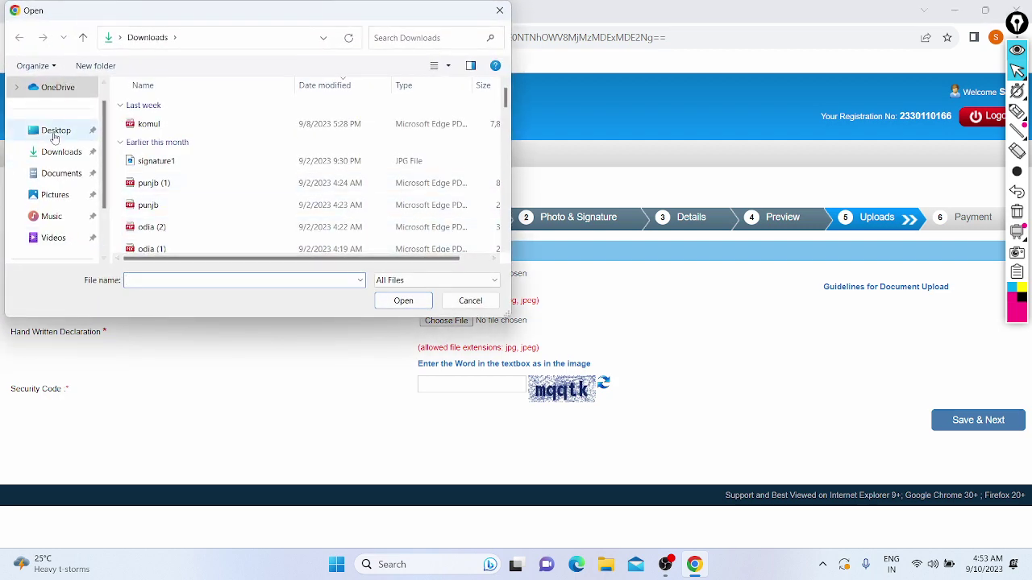
click(63, 151)
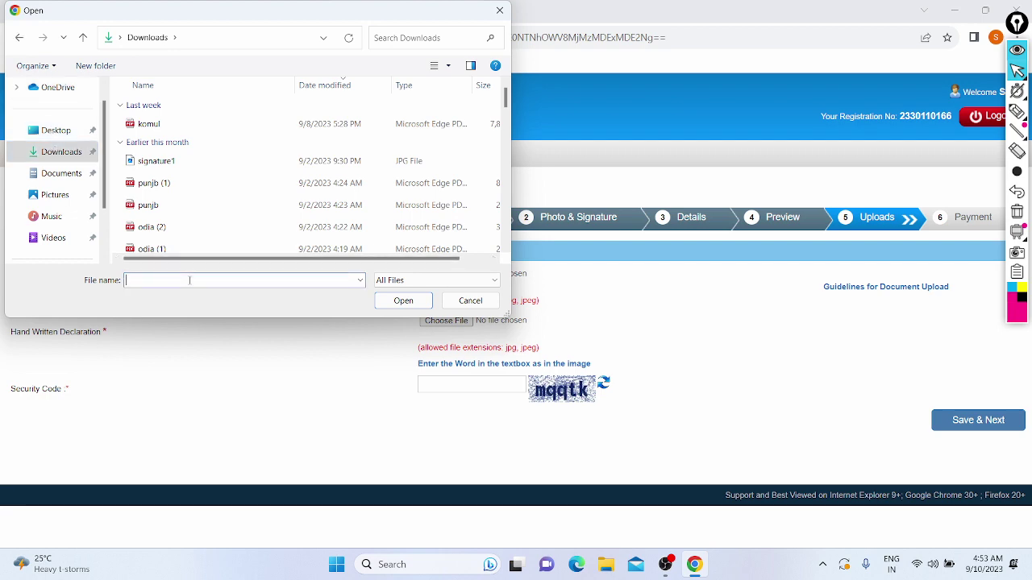
text(Donald.jpg)
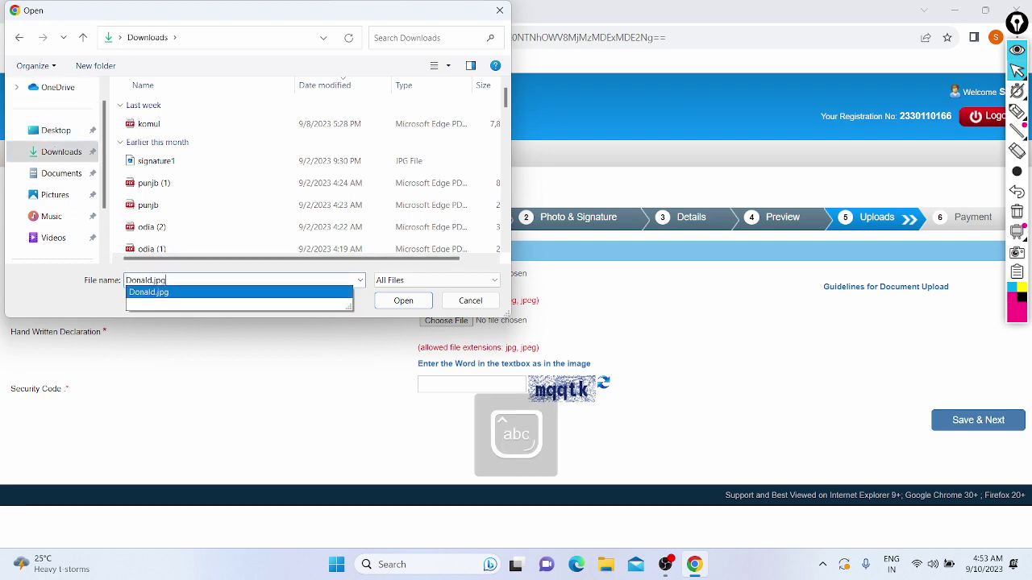
click(161, 292)
key(Return)
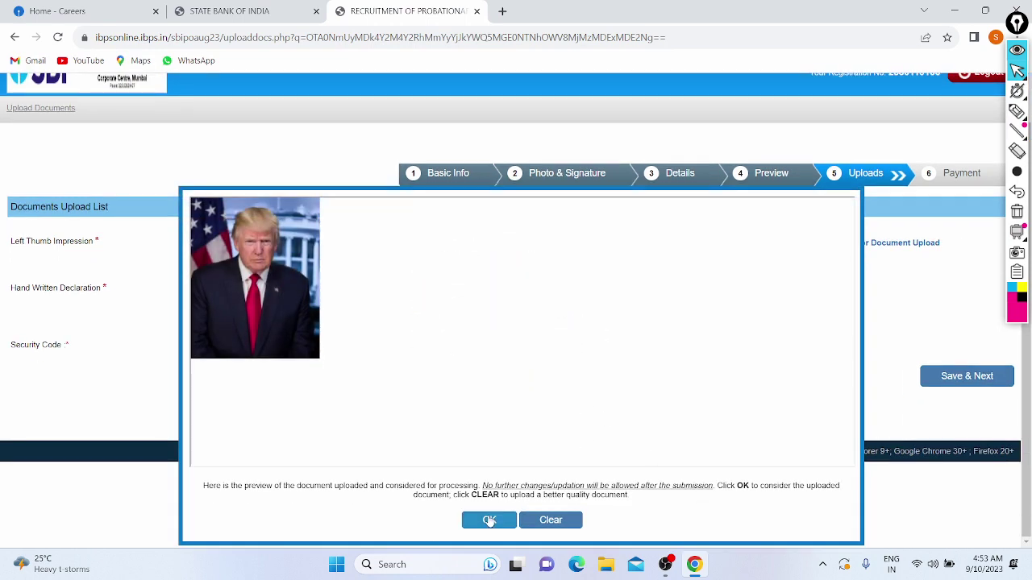
click(489, 521)
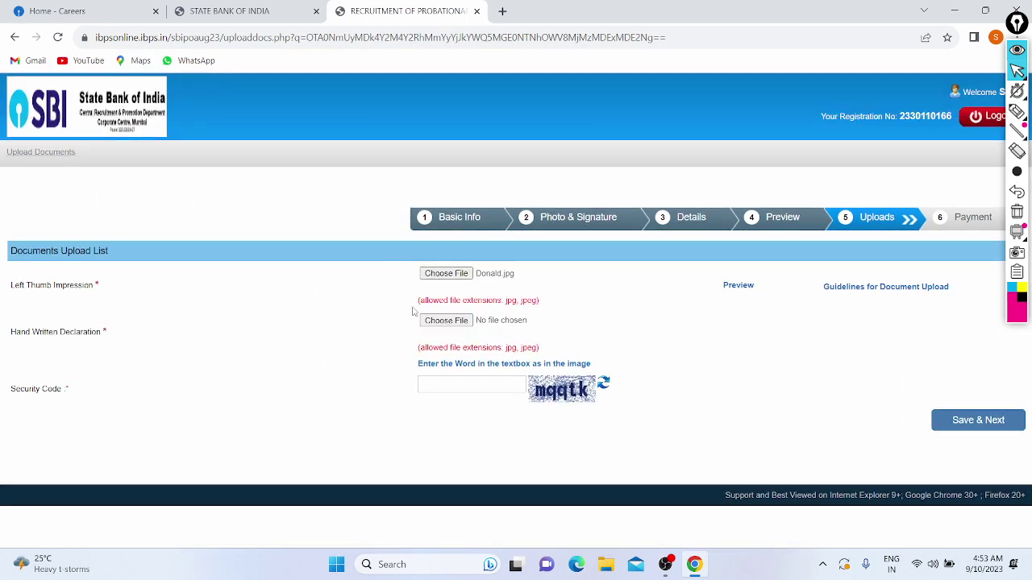
Upload signature1.jpg from Downloads as the handwritten declaration and accept its preview.
click(444, 322)
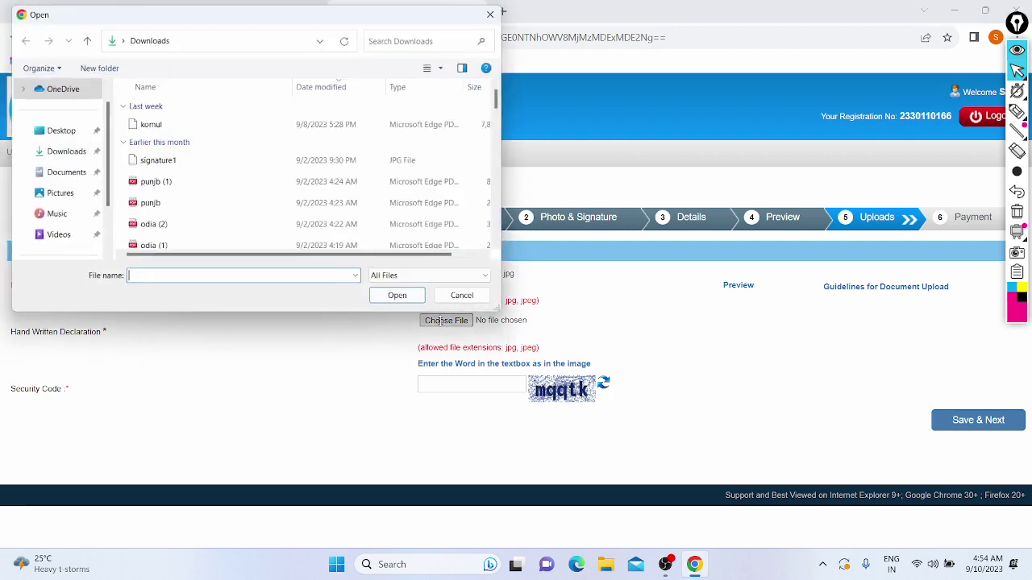
click(55, 151)
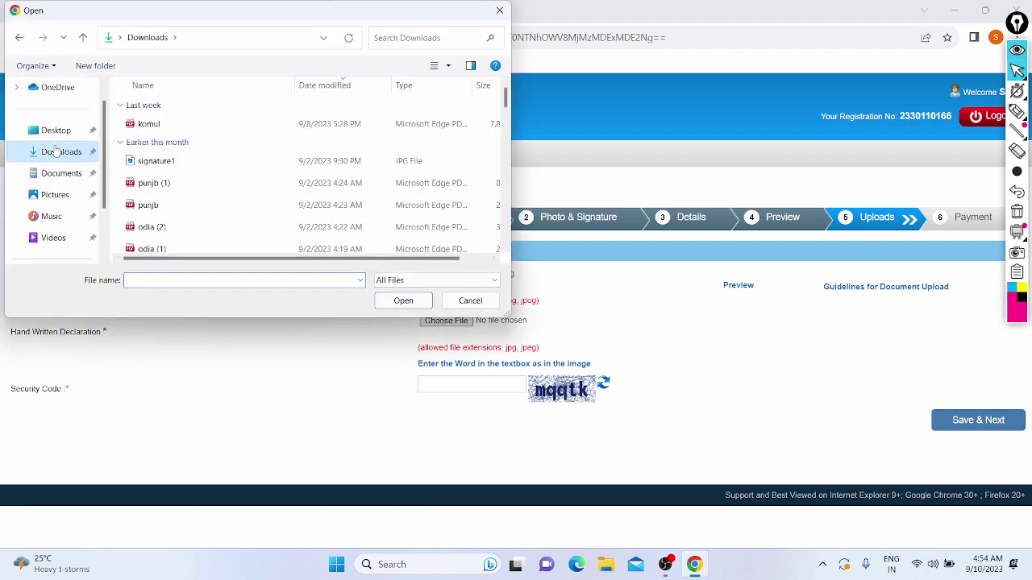
click(165, 280)
text(Si)
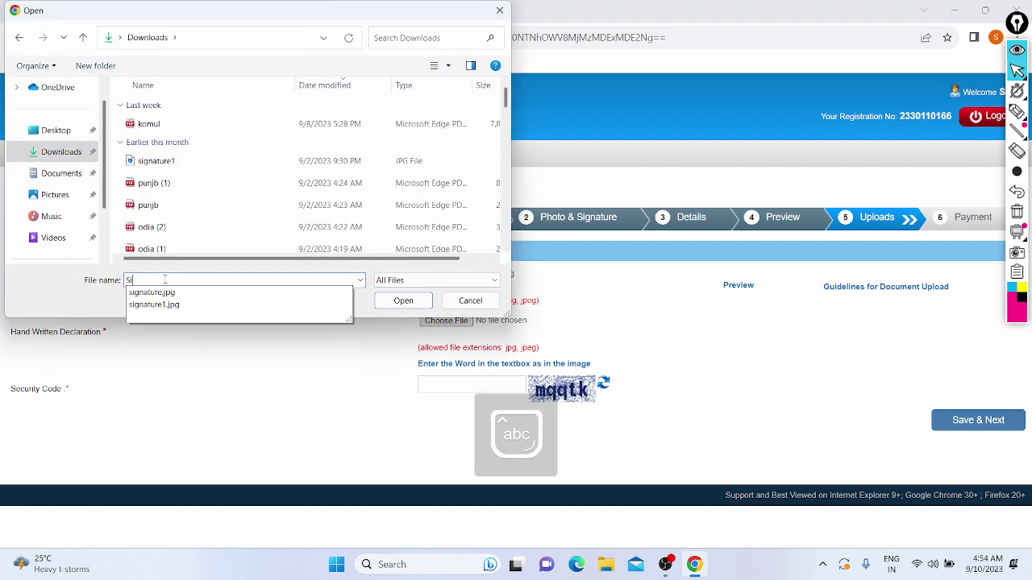
text(g)
key(Down)
key(Down)
key(Return)
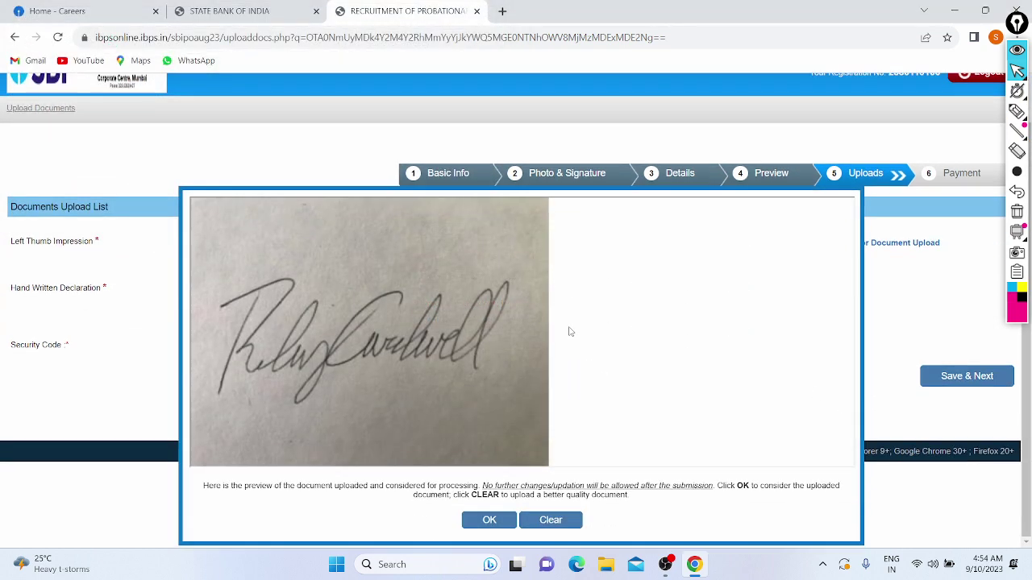
click(490, 524)
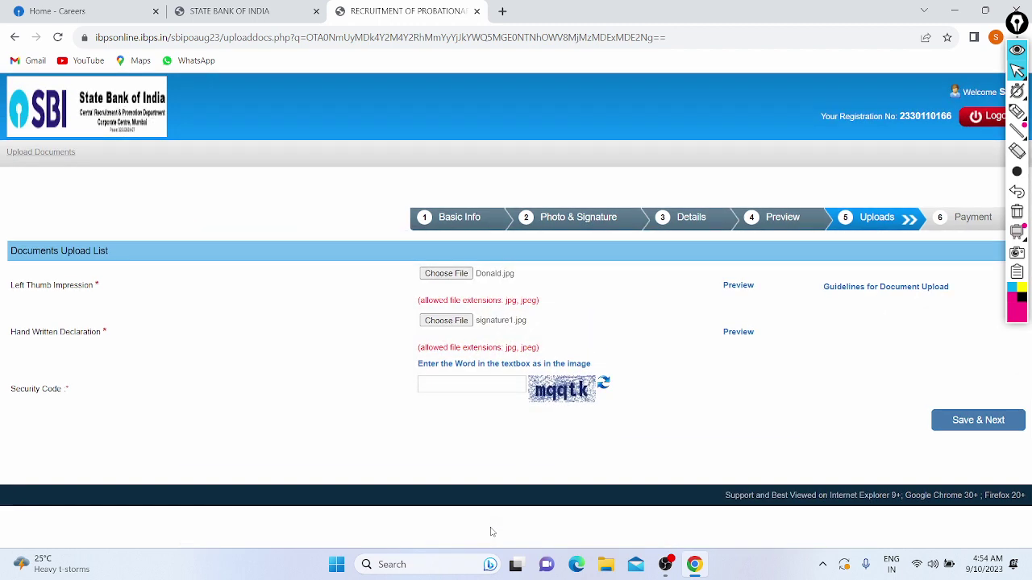
Enter the captcha security code, save the uploaded documents, and confirm the data is correct.
click(431, 382)
text(mqqtk)
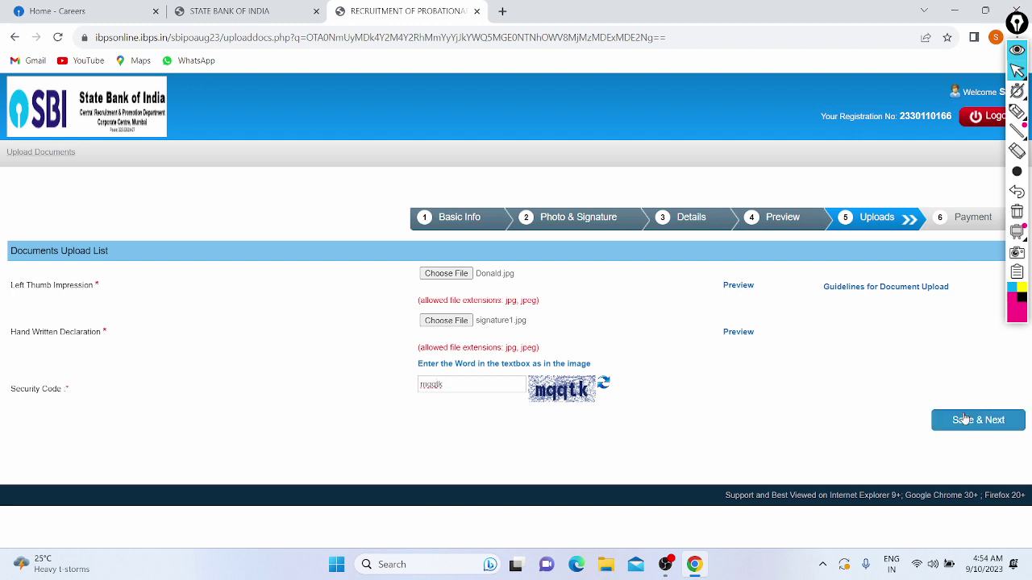
click(964, 418)
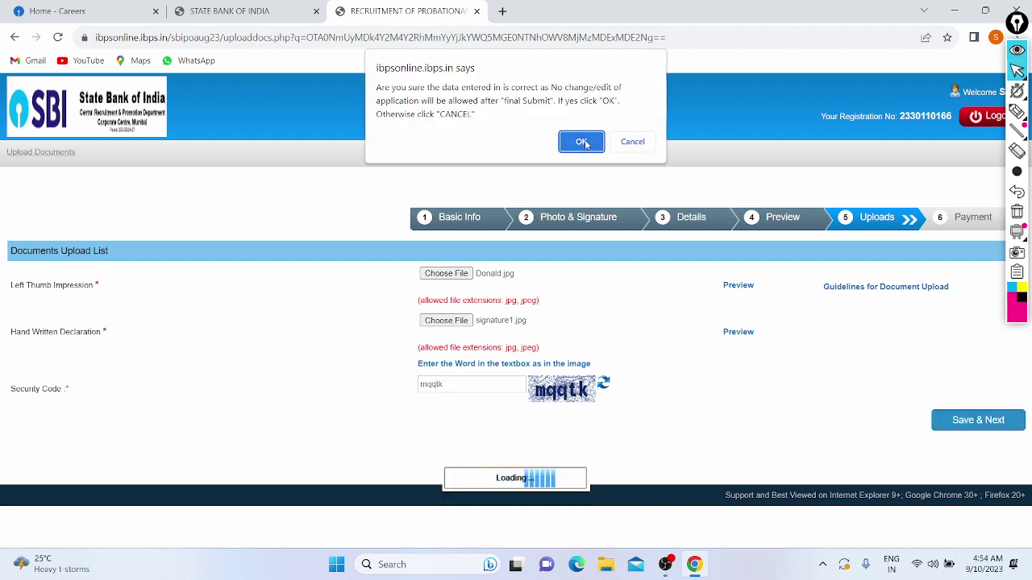
click(583, 141)
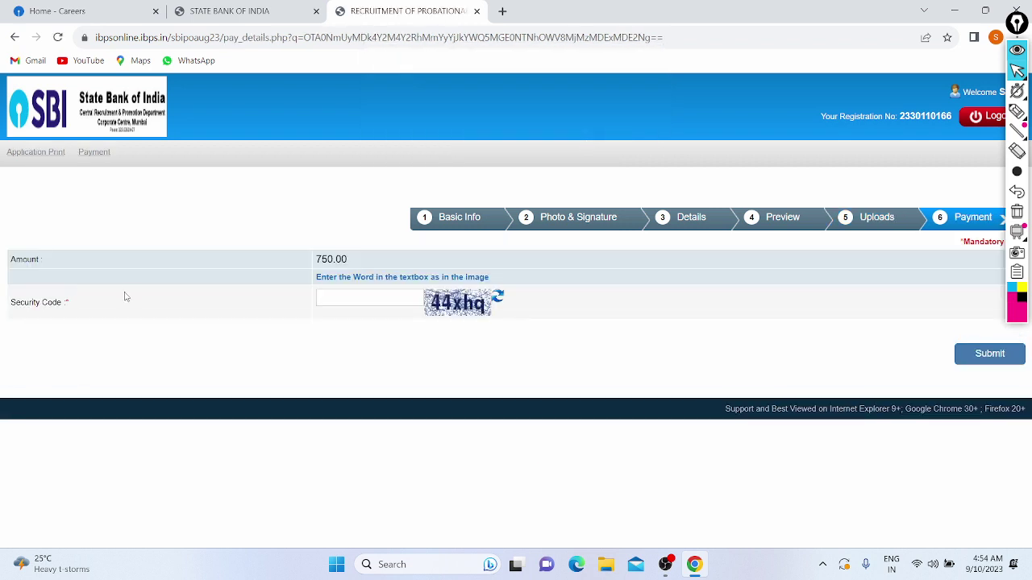
Enter the payment captcha and submit, confirming to open BillDesk for the ₹750 fee.
click(386, 303)
text(44xhq)
click(968, 355)
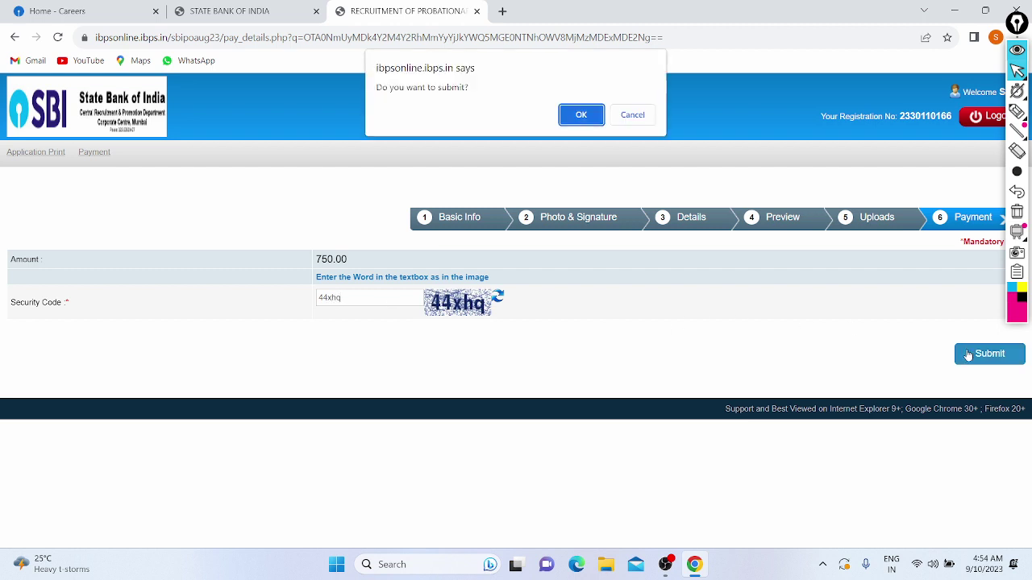
key(Return)
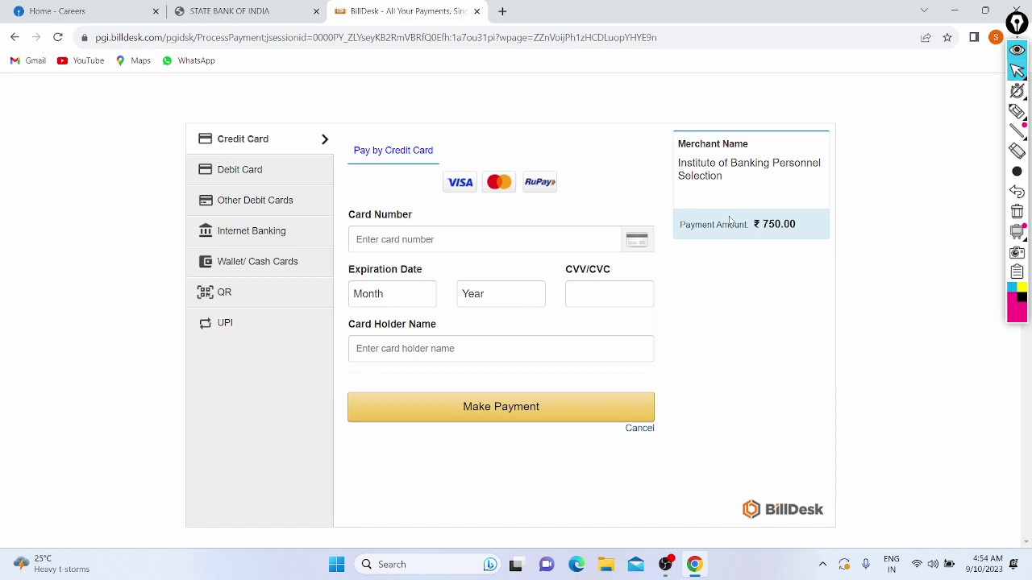
Choose QR payment with BHIM UPI and proceed with the ₹750 payment.
click(209, 296)
click(442, 203)
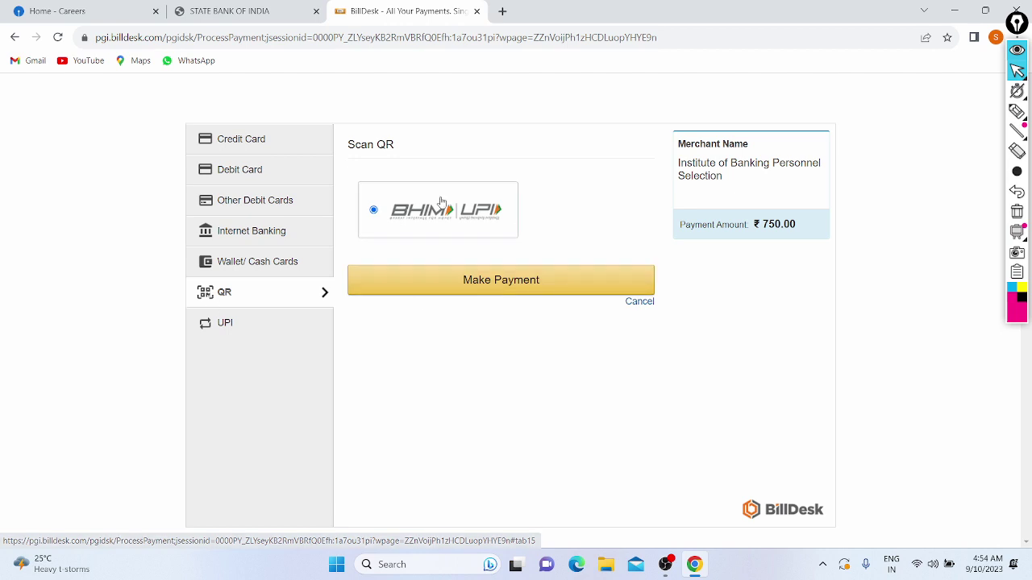
click(452, 282)
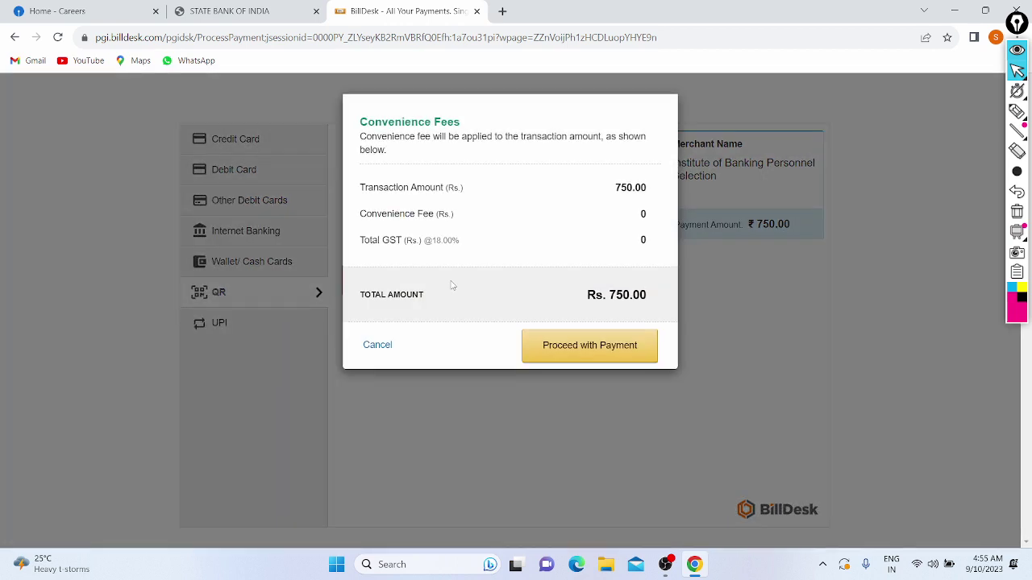
click(602, 348)
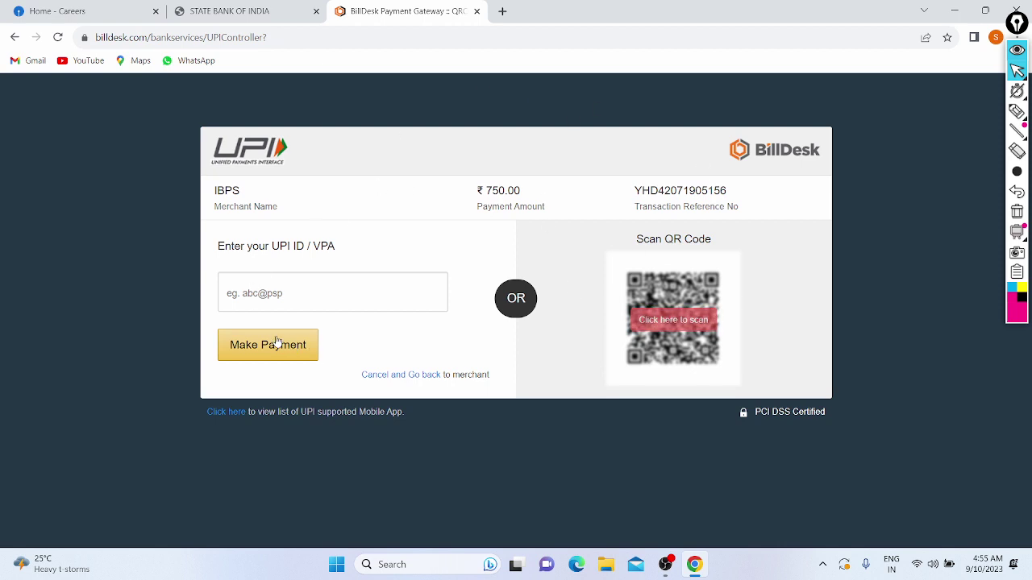
Reveal the full UPI QR code, then cancel back to the payment options.
drag(279, 246, 343, 320)
click(361, 327)
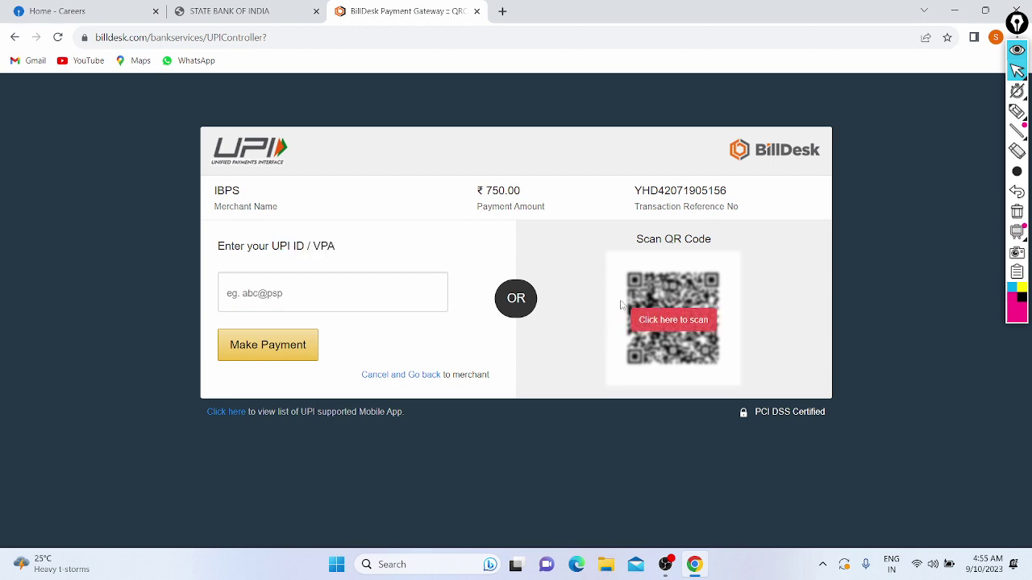
click(685, 322)
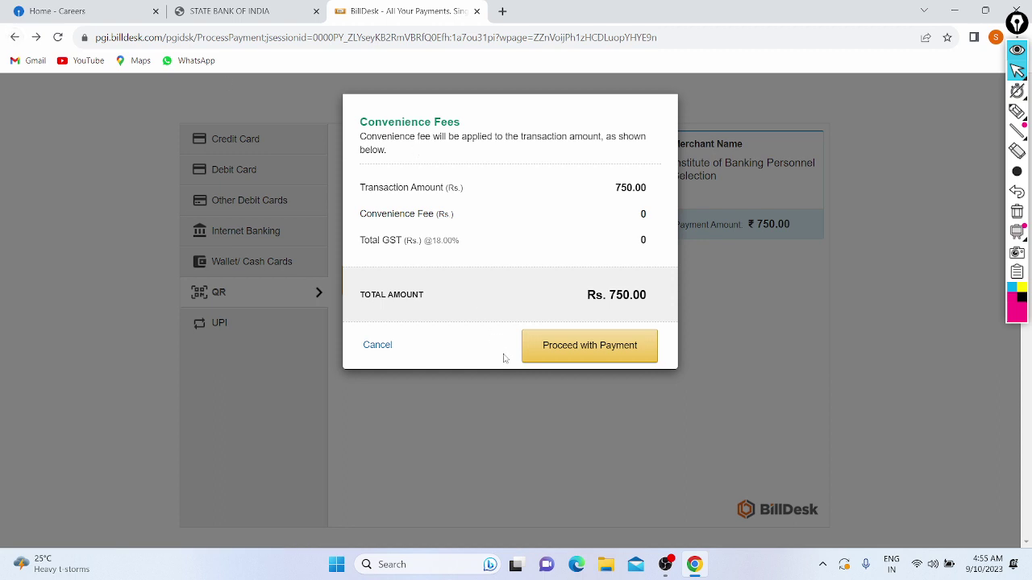
click(375, 345)
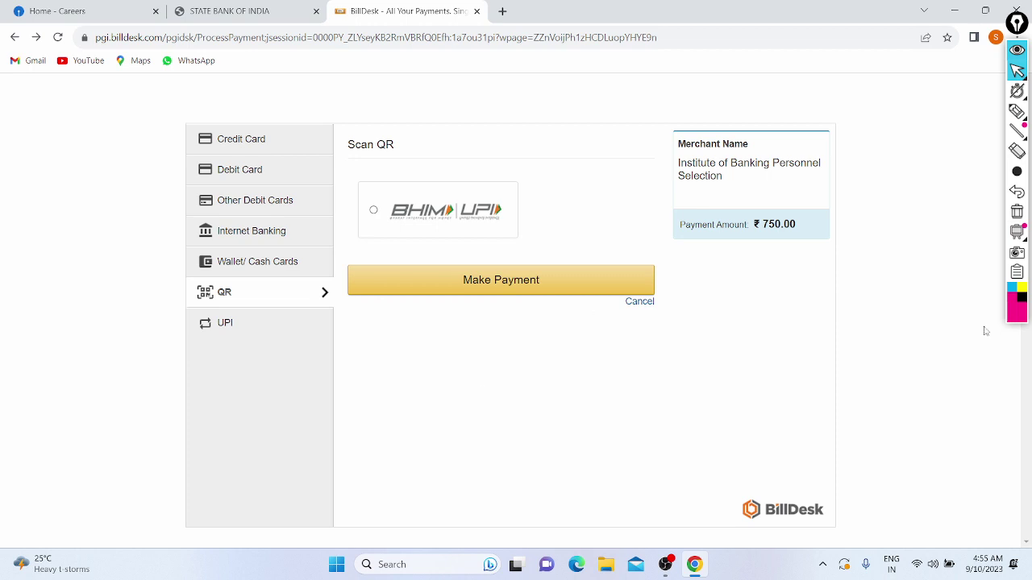
Minimise Chrome to show the Windows desktop.
click(1017, 52)
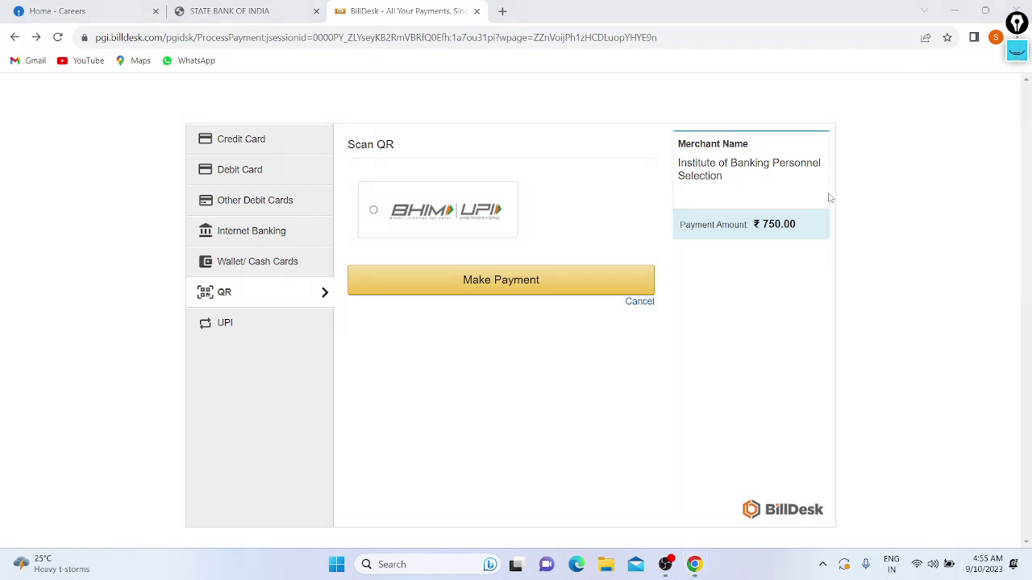
key(super+d)
click(665, 564)
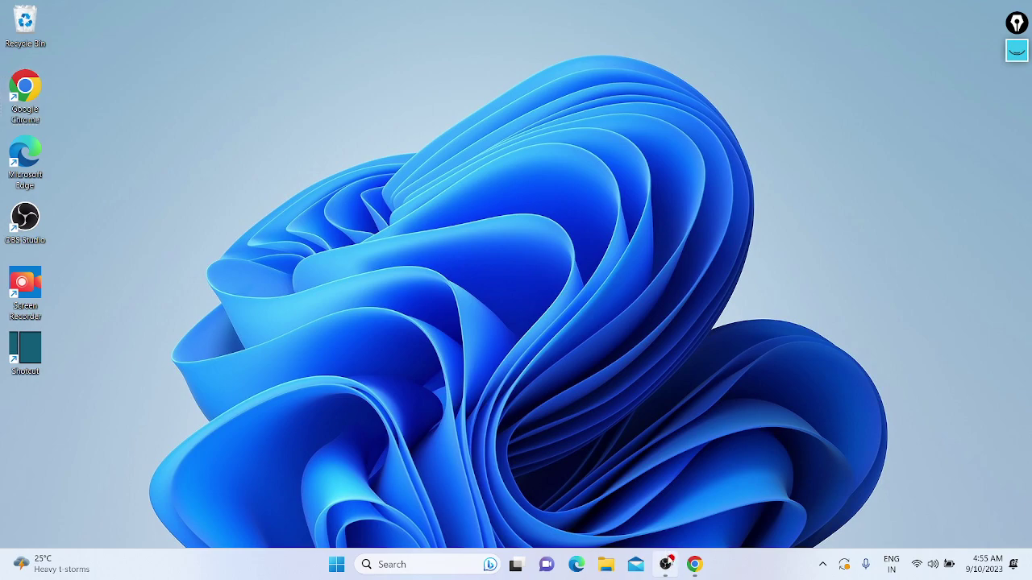